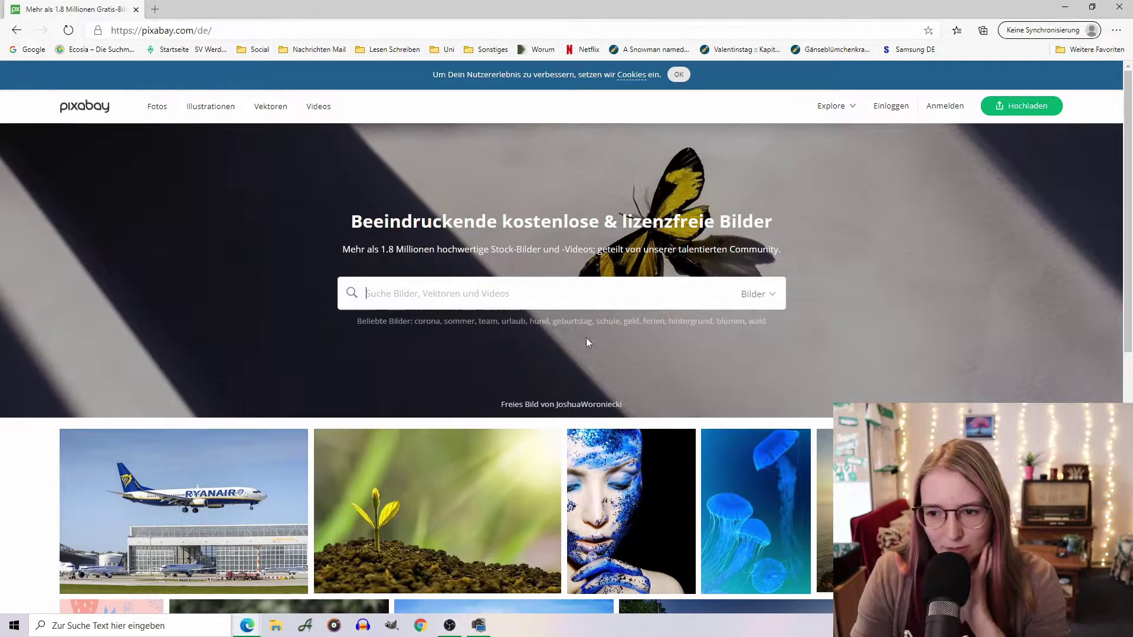
# Search Pixabay for 'see' and filter the results to black
pyautogui.write('see')
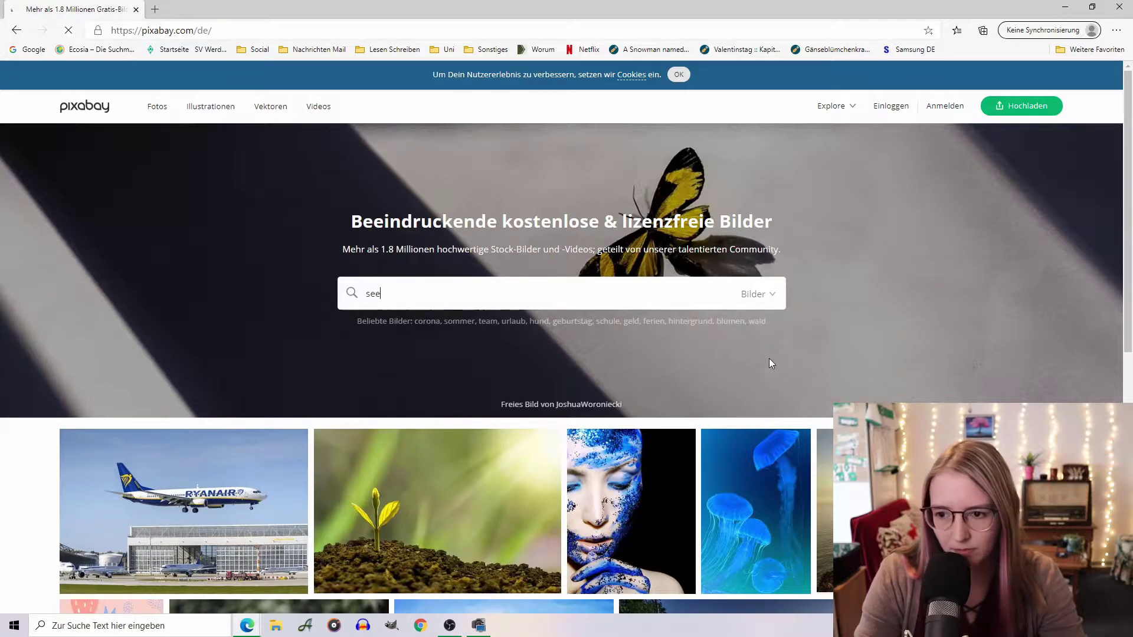
pyautogui.press('Return')
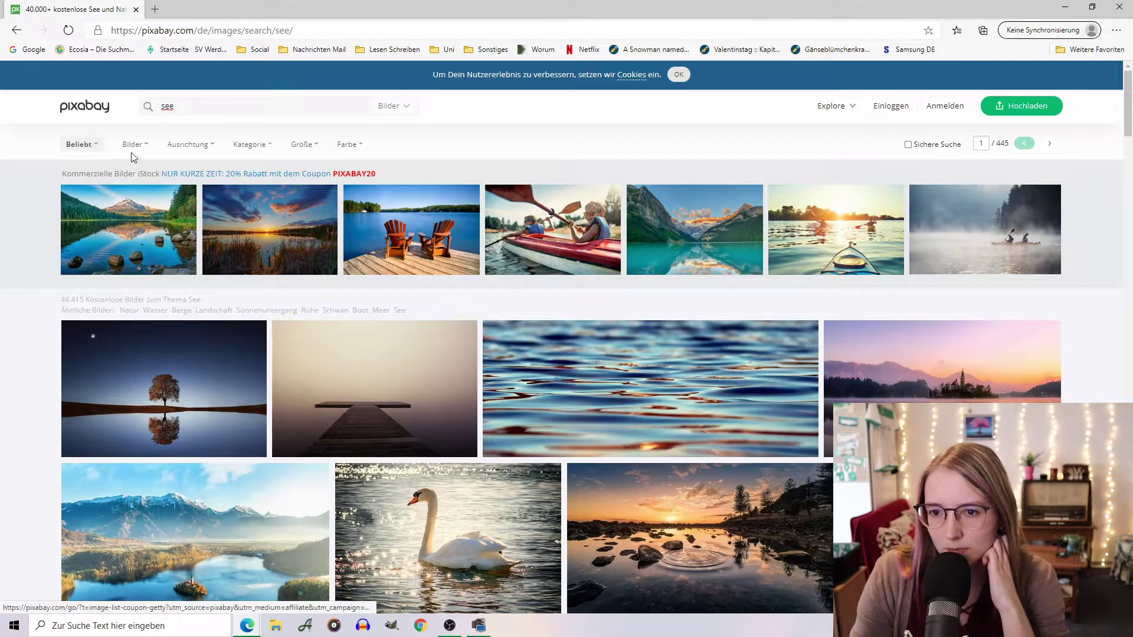
pyautogui.click(353, 146)
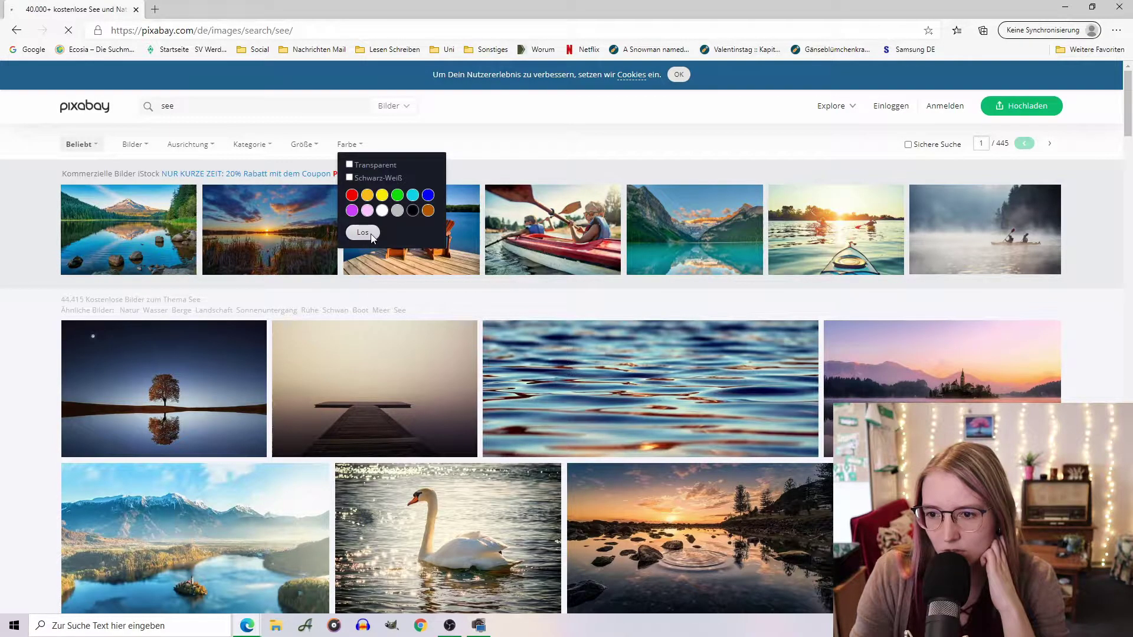
# Open the kissing-couple silhouette photo from the results in a background tab
pyautogui.scroll(-3, 416, 266)
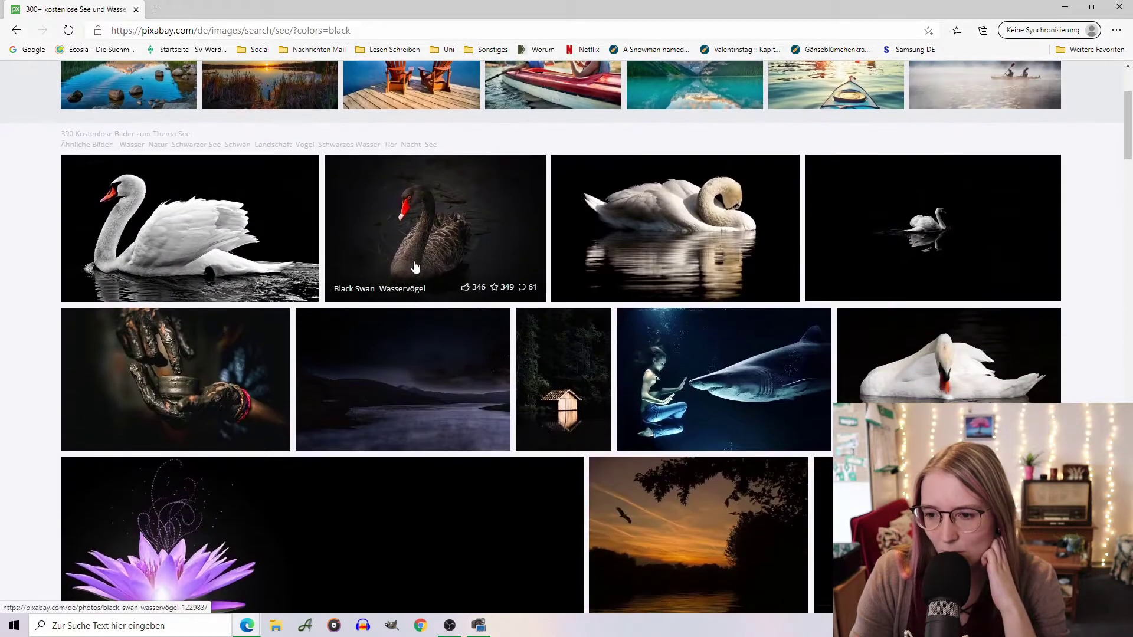
pyautogui.scroll(-4, 413, 264)
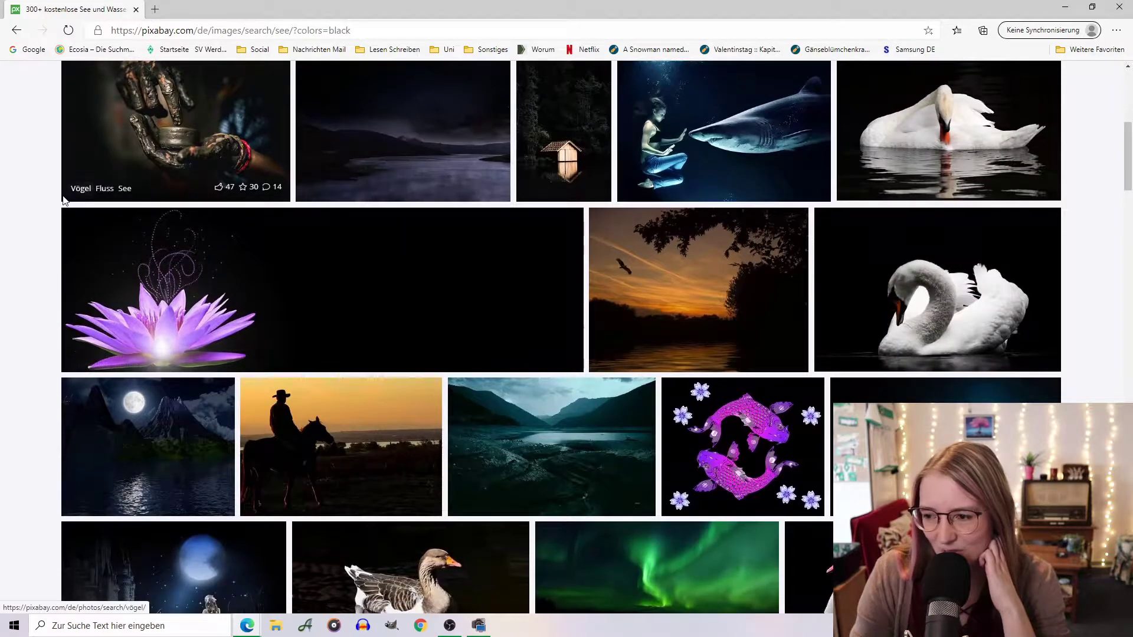
pyautogui.scroll(-1, 65, 200)
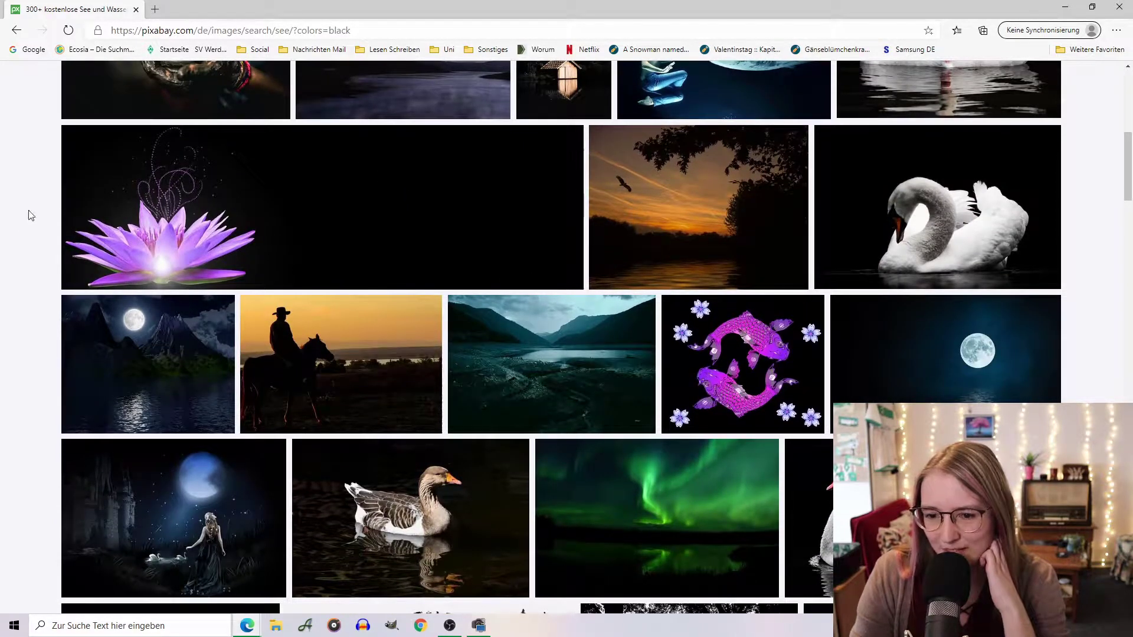
pyautogui.scroll(-5, 22, 204)
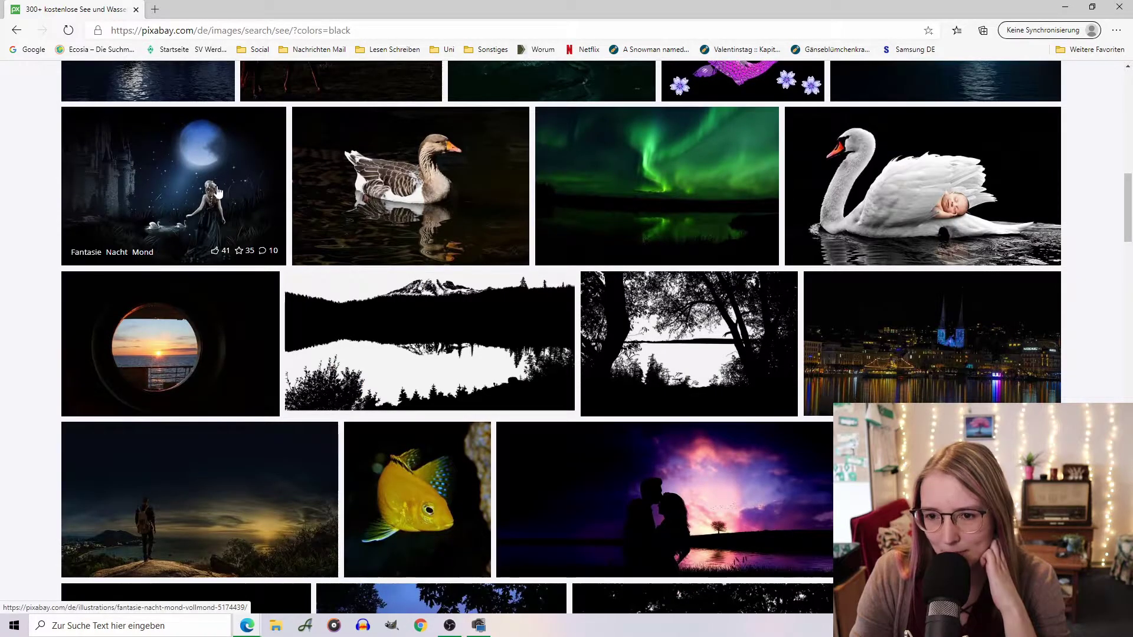
pyautogui.scroll(-3, 41, 216)
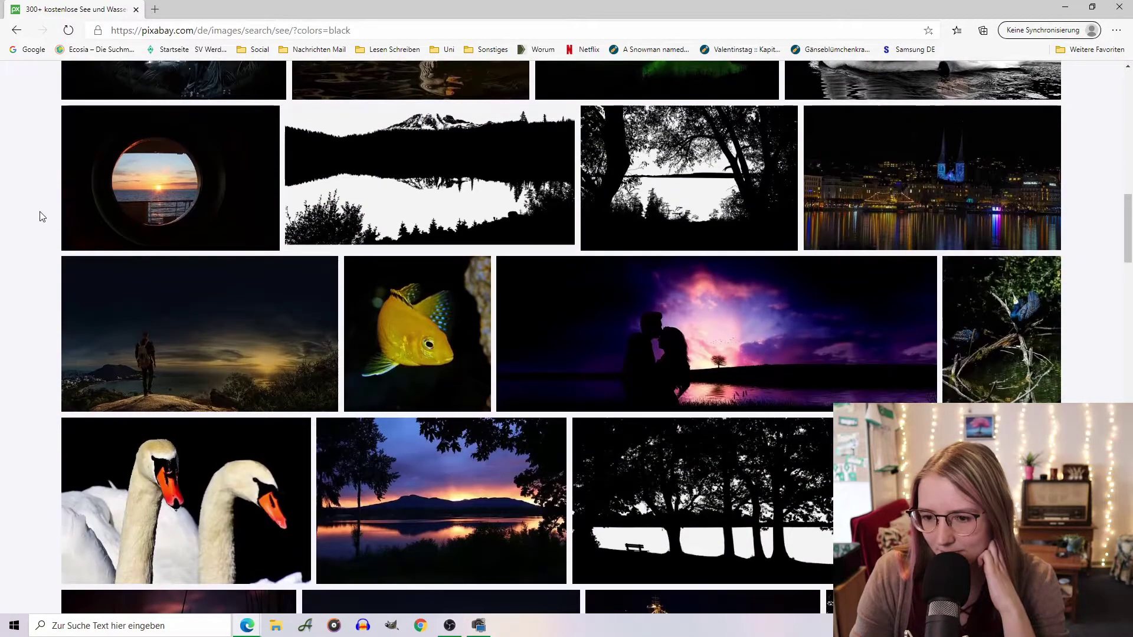
pyautogui.middleClick(670, 321)
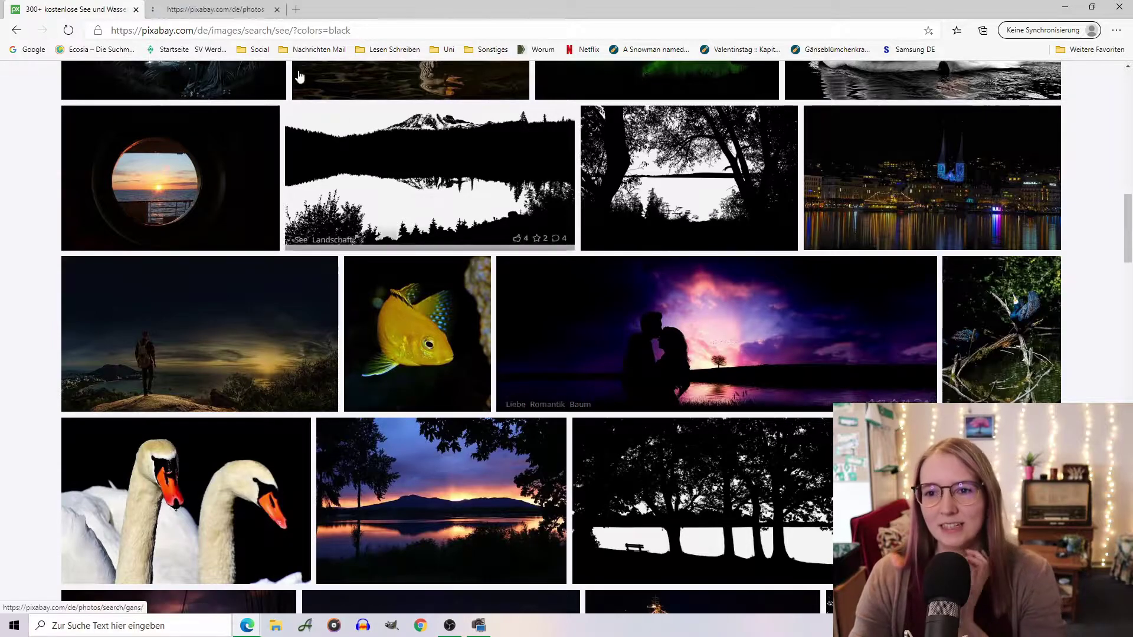
# Open a sunset photo from the black-filtered results in a background tab
pyautogui.click(218, 7)
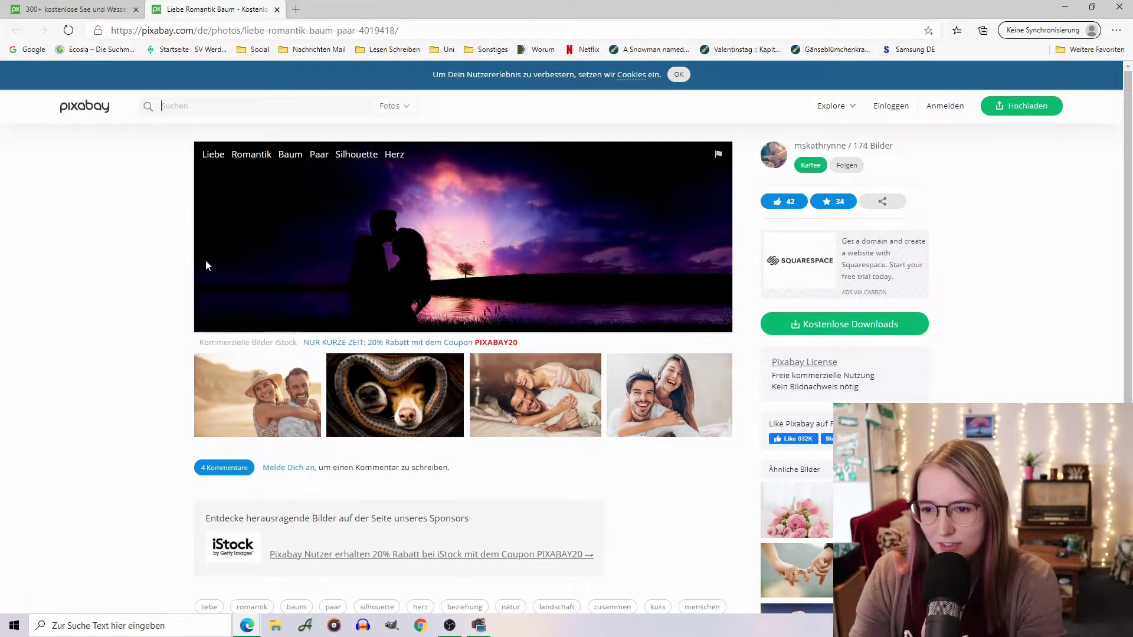
pyautogui.click(77, 9)
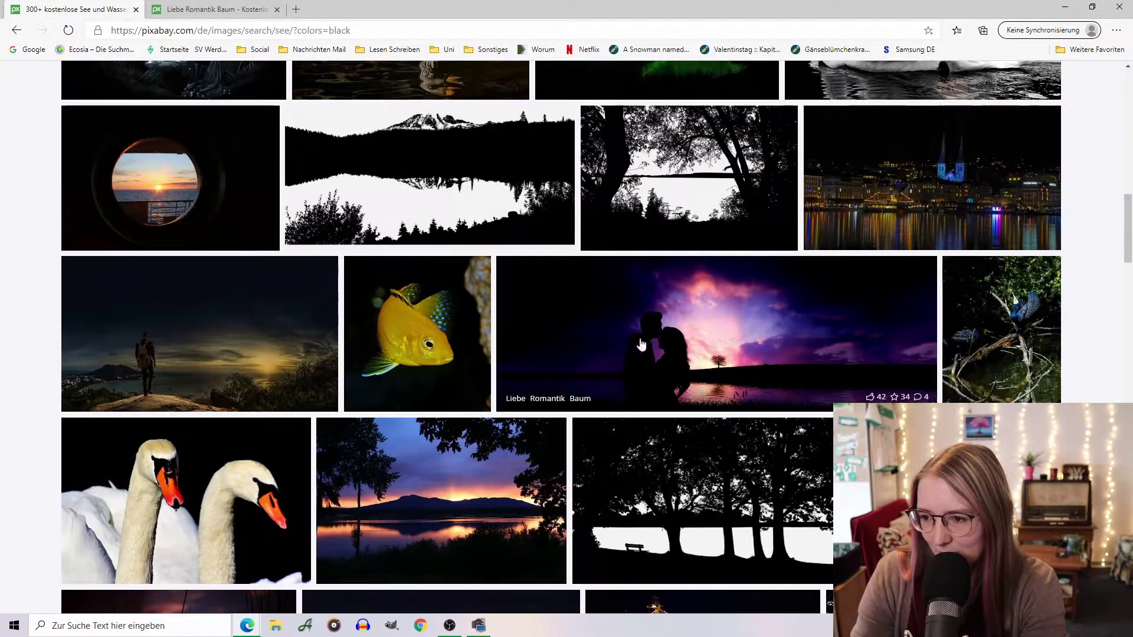
pyautogui.middleClick(119, 265)
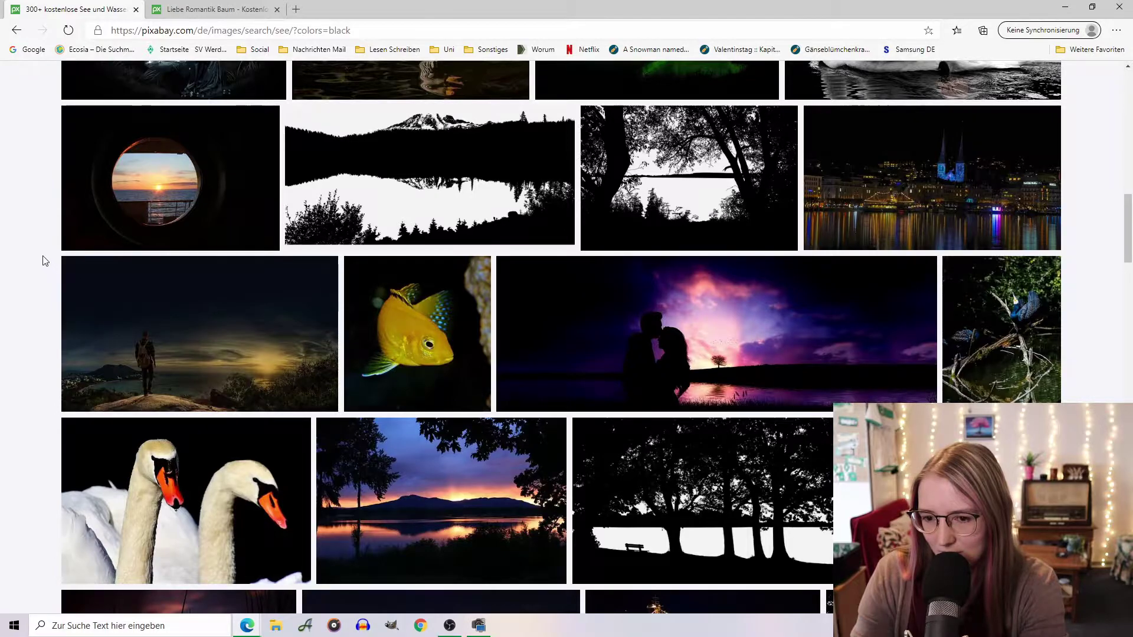
pyautogui.scroll(-5, 43, 255)
pyautogui.scroll(-5, 41, 295)
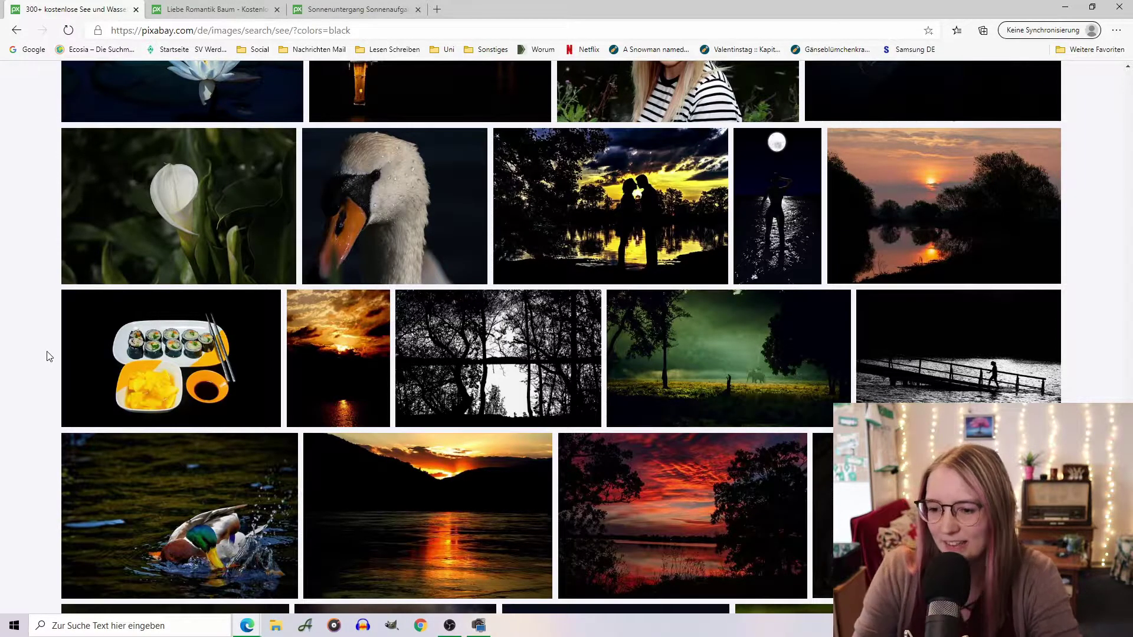
# Return to the couple silhouette photo and show its free download size options
pyautogui.scroll(-1, 42, 367)
pyautogui.scroll(-2, 42, 367)
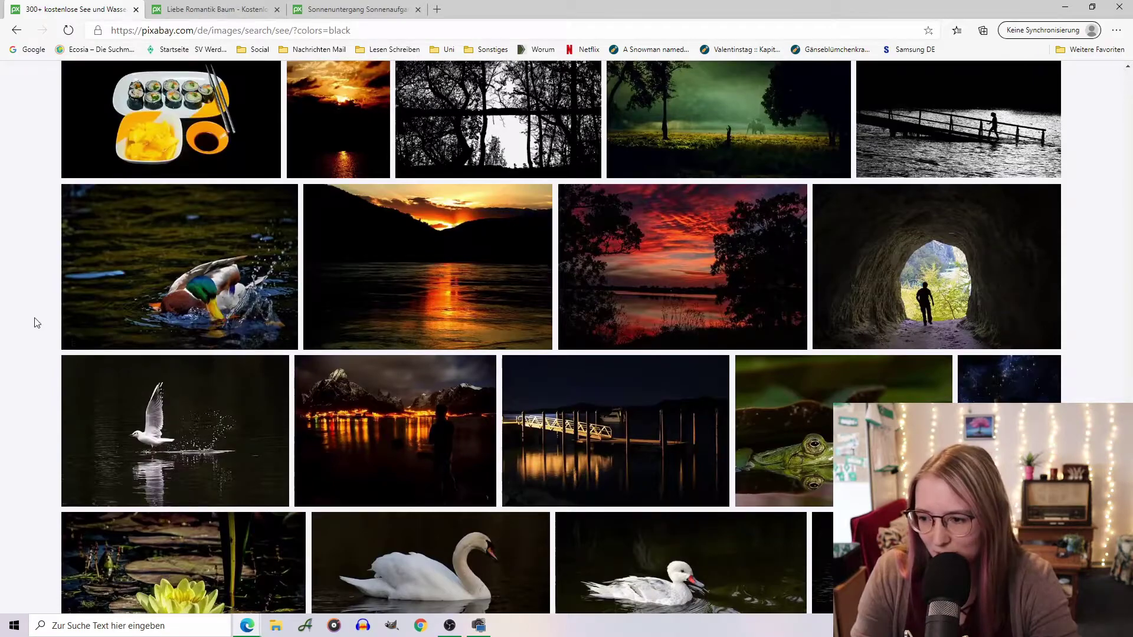
pyautogui.scroll(-1, 24, 320)
pyautogui.scroll(-10, 45, 316)
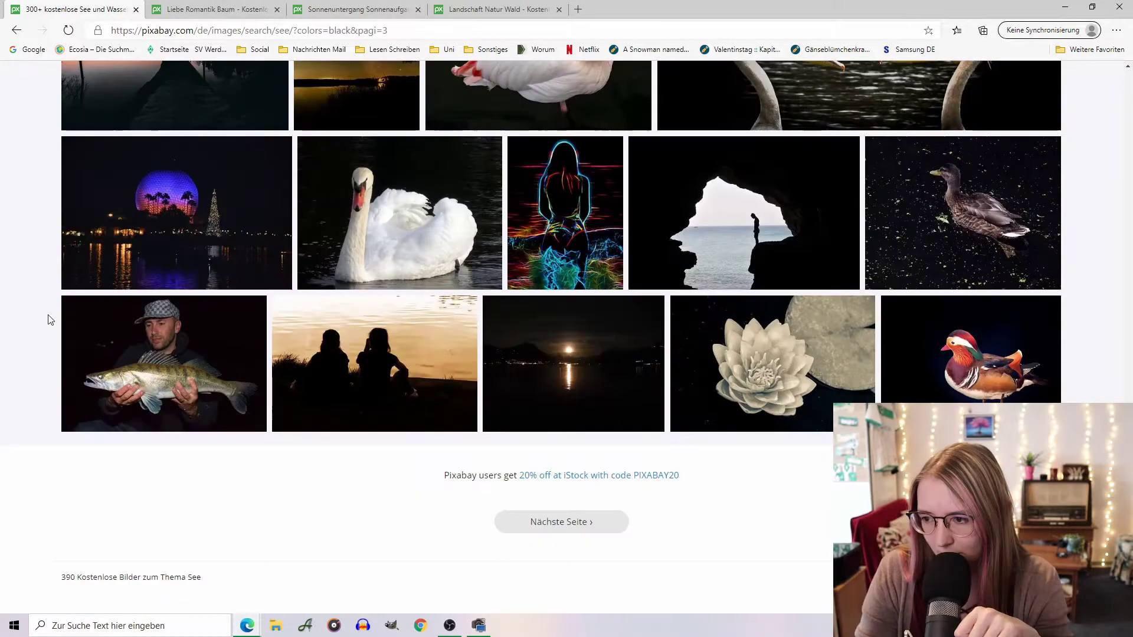
pyautogui.click(248, 7)
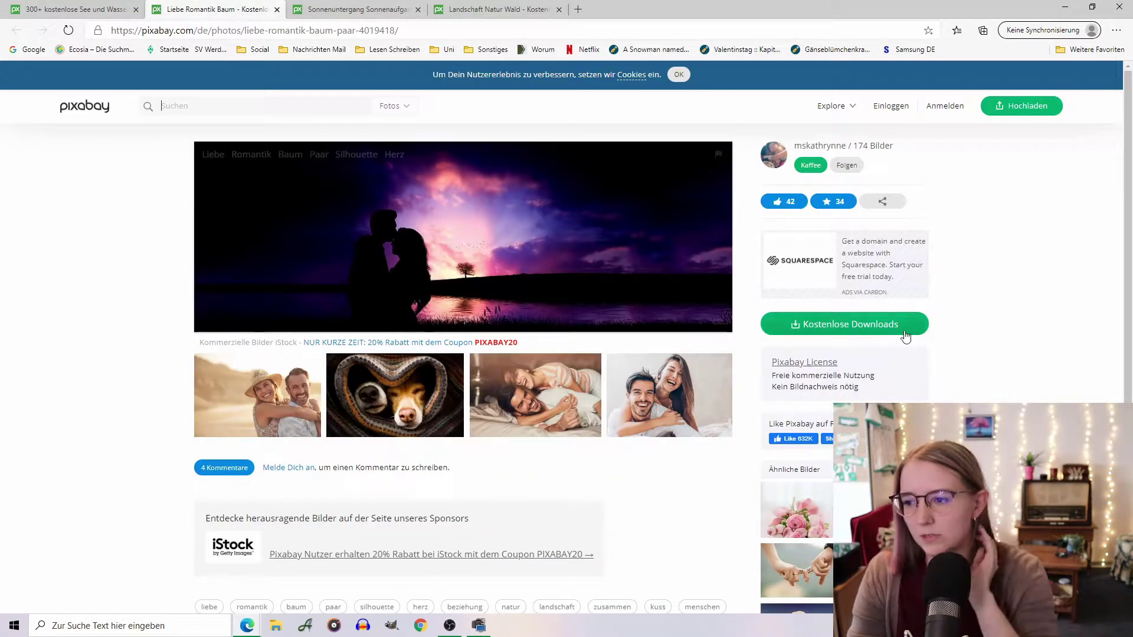
pyautogui.click(845, 324)
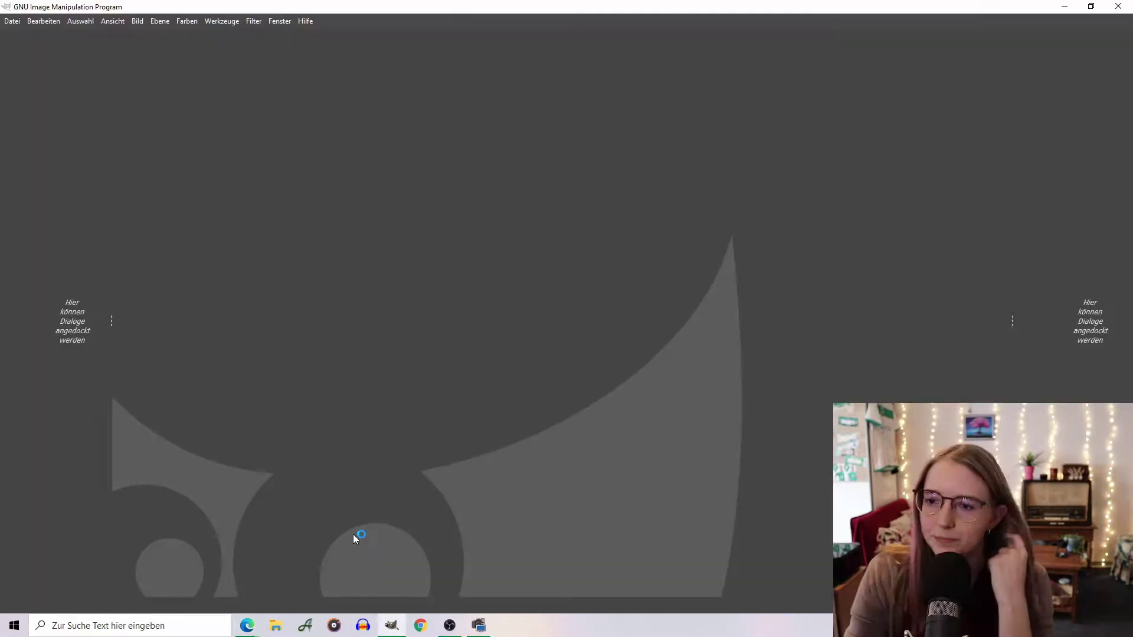
# Create a new 1920×1080 image with Transparenz as the fill
pyautogui.click(18, 24)
pyautogui.click(65, 38)
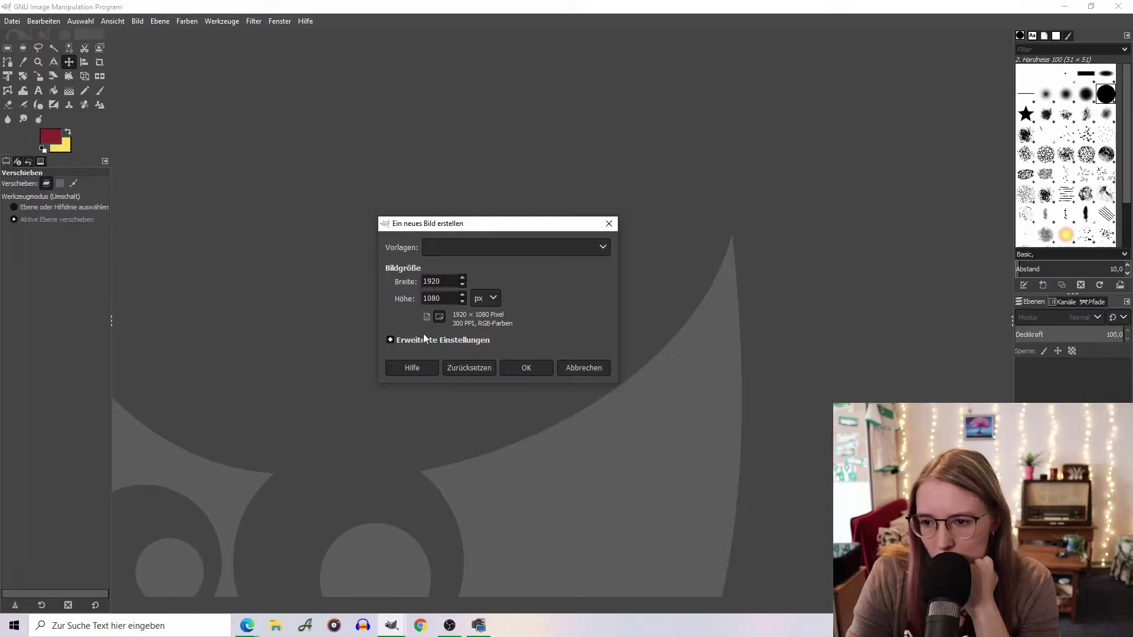
pyautogui.click(425, 340)
pyautogui.click(527, 491)
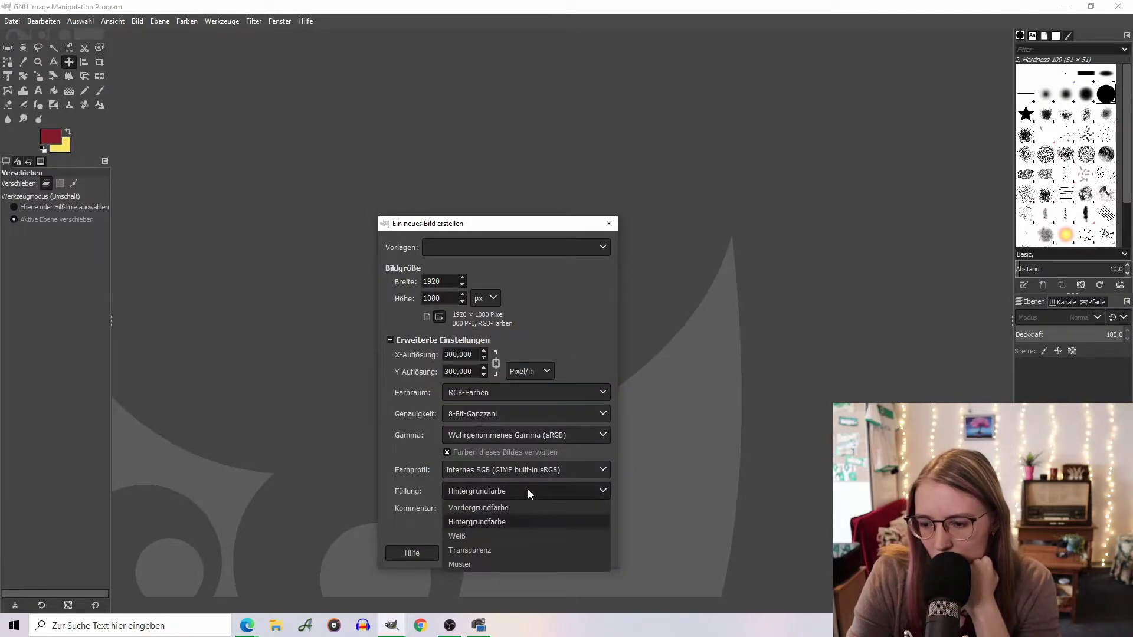
pyautogui.click(506, 548)
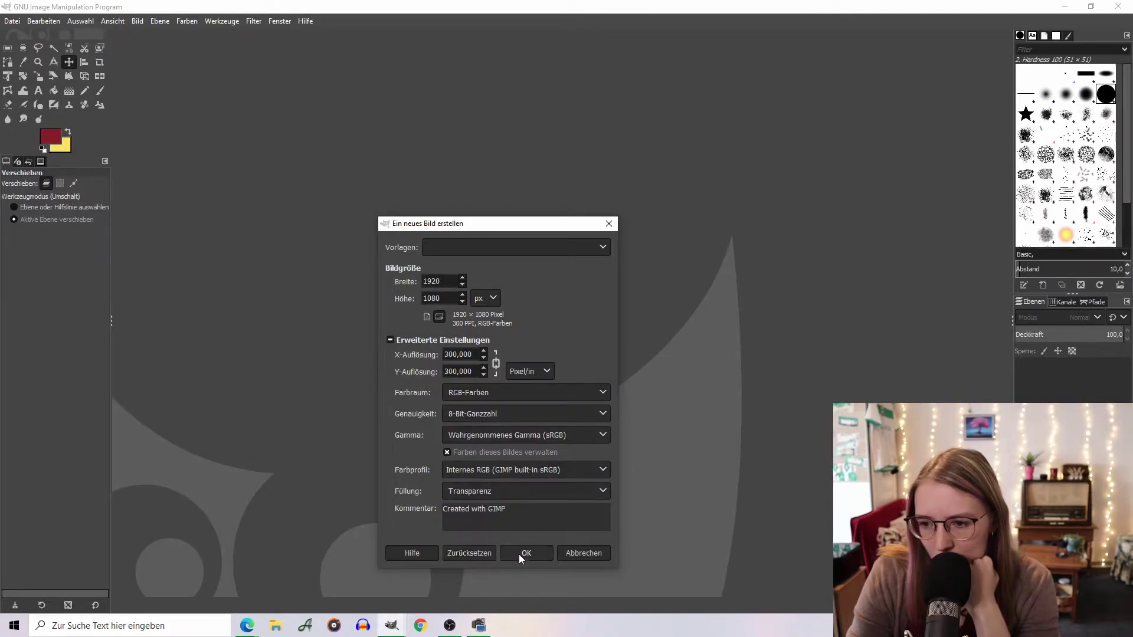
pyautogui.click(520, 556)
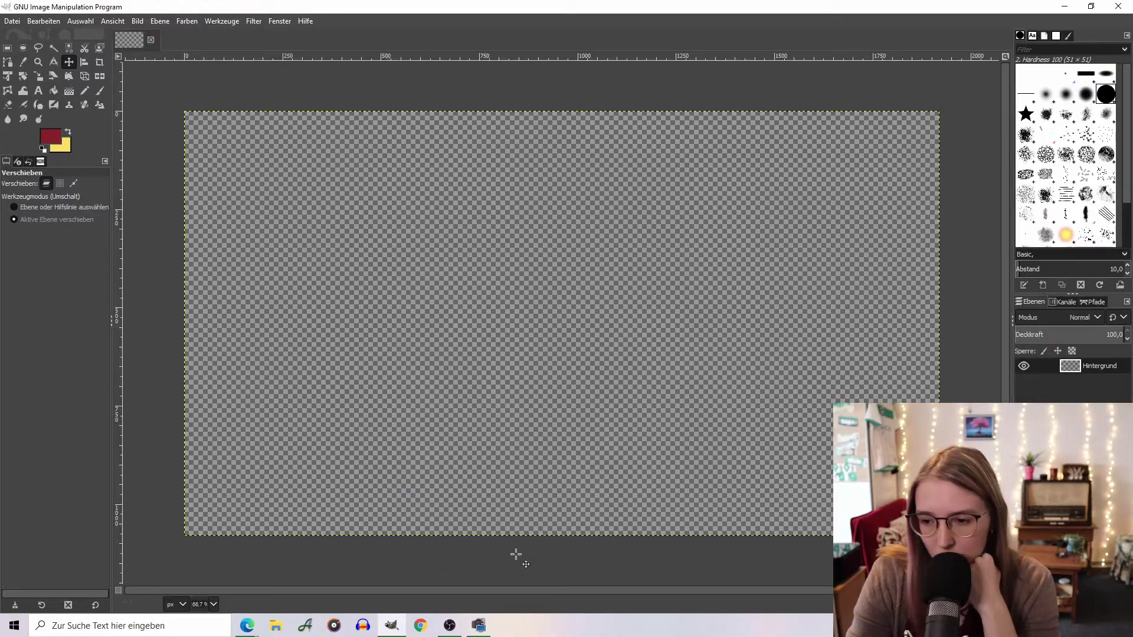
pyautogui.click(14, 20)
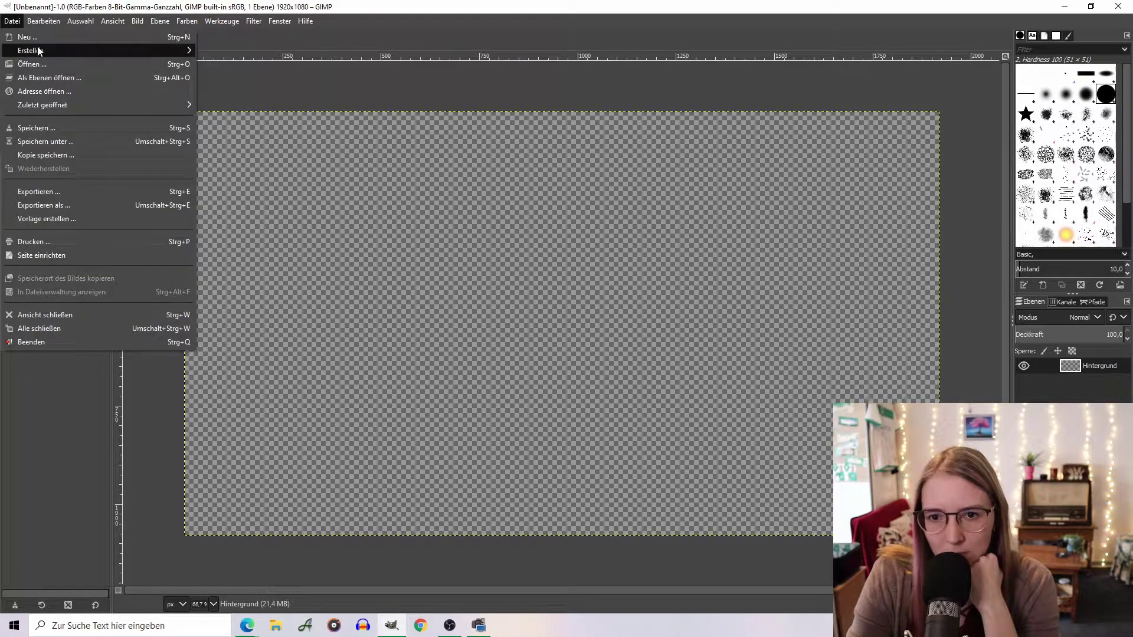
# Open love-4019418_1920.jpg as a layer above the transparent background
pyautogui.click(43, 80)
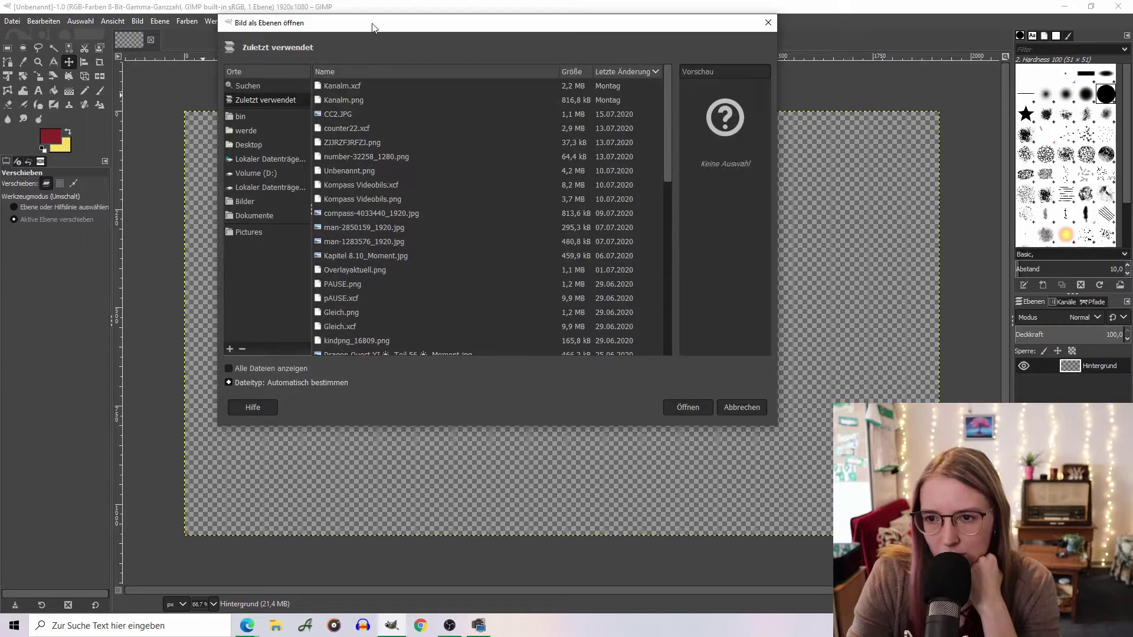
pyautogui.press('Escape')
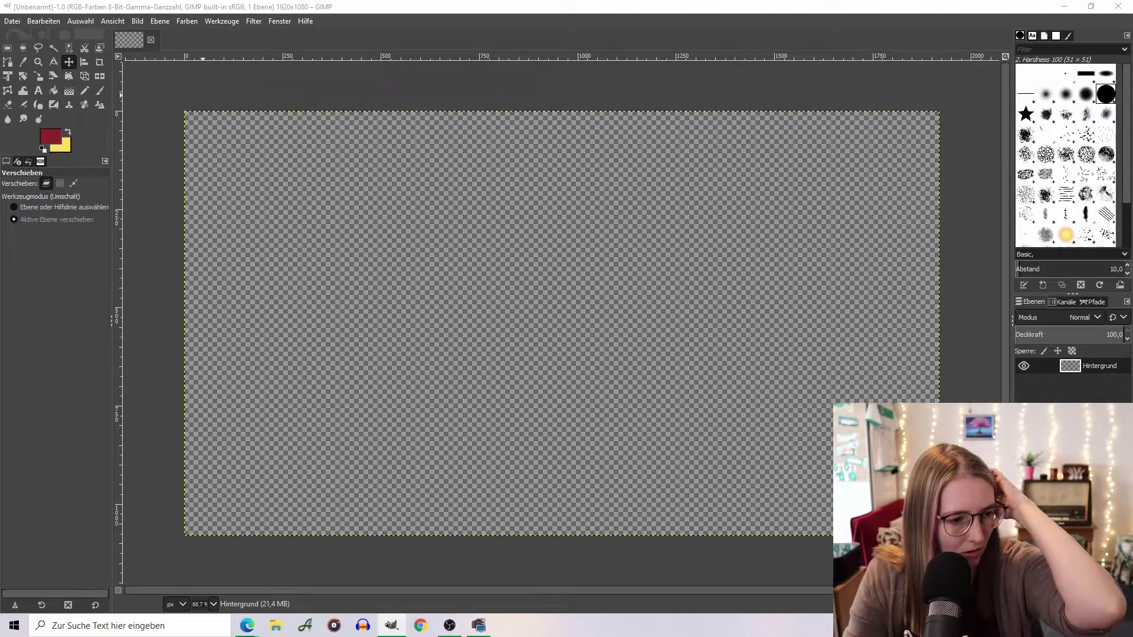
pyautogui.hotkey('ctrl', 'alt', 'o')
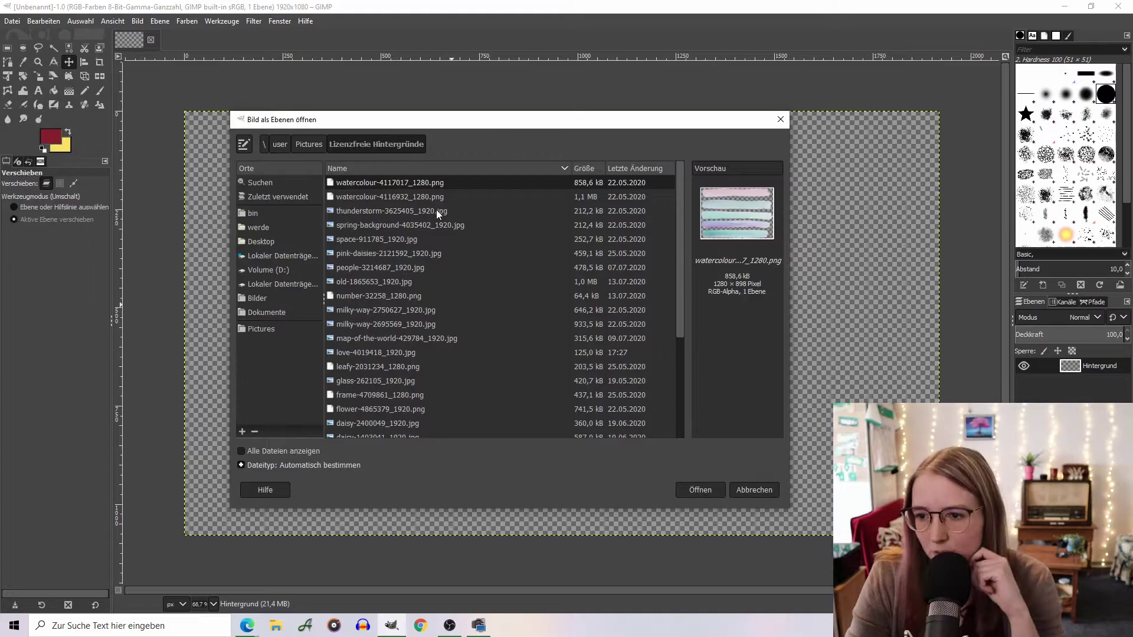
pyautogui.scroll(-5, 434, 214)
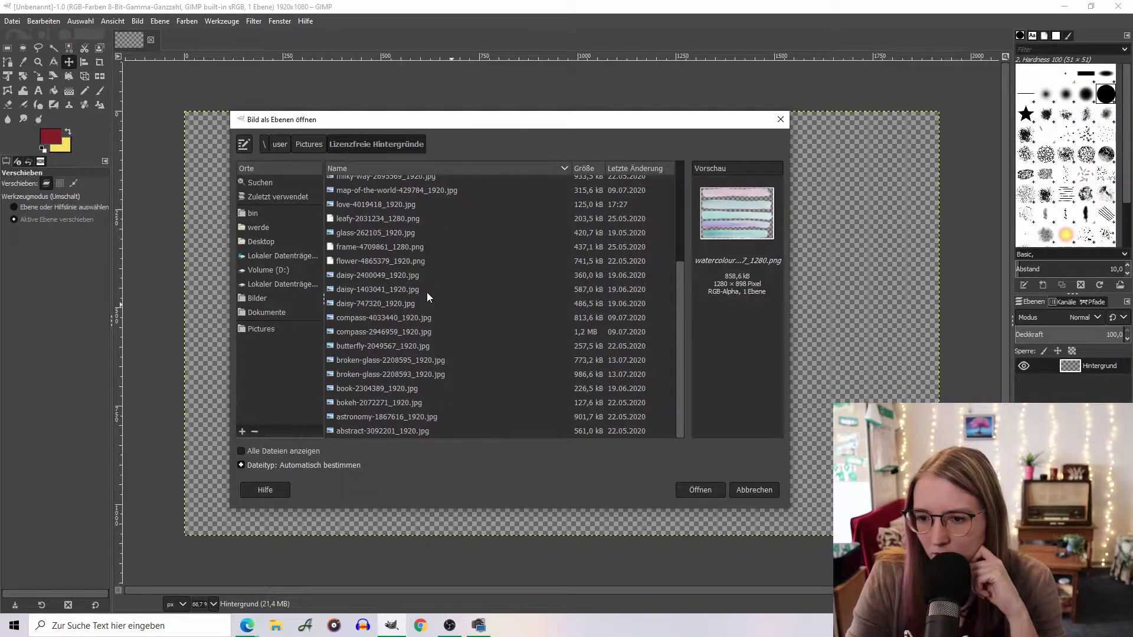
pyautogui.scroll(2, 580, 351)
pyautogui.scroll(3, 625, 317)
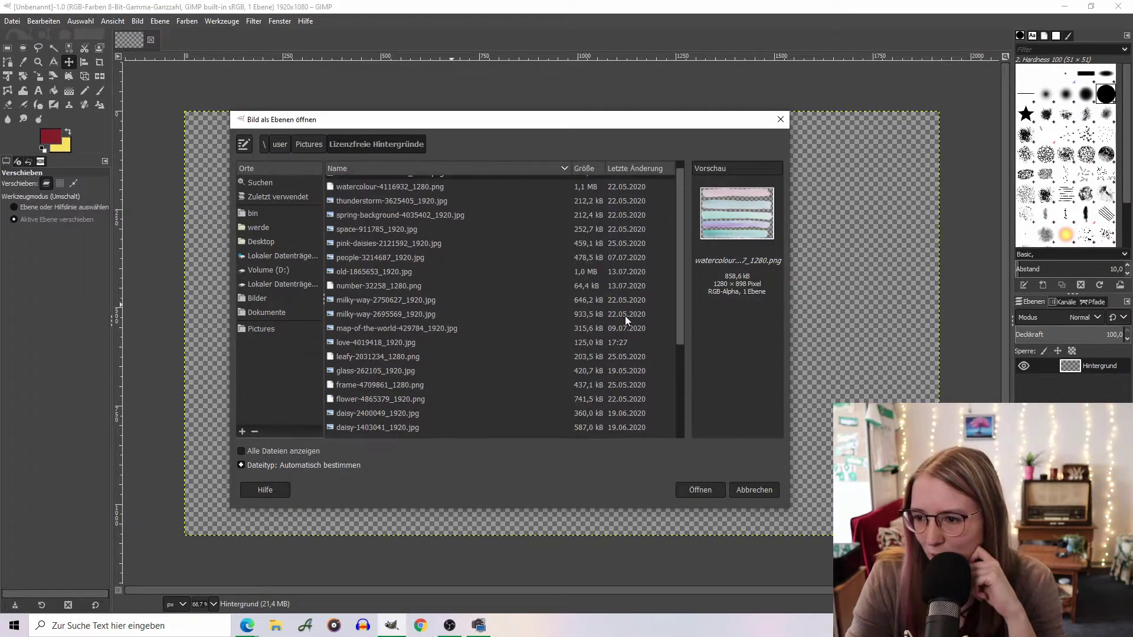
pyautogui.click(628, 342)
pyautogui.click(699, 489)
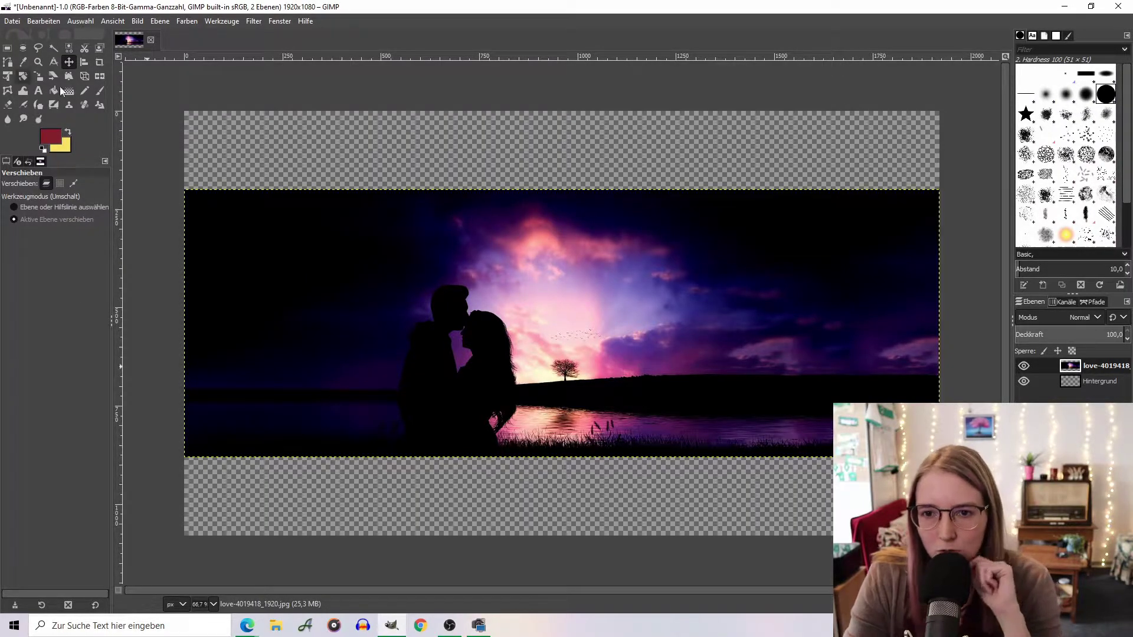
# Scale the silhouette photo layer up in two passes so it spans the canvas width
pyautogui.click(38, 76)
pyautogui.moveTo(246, 251); pyautogui.dragTo(209, 229)
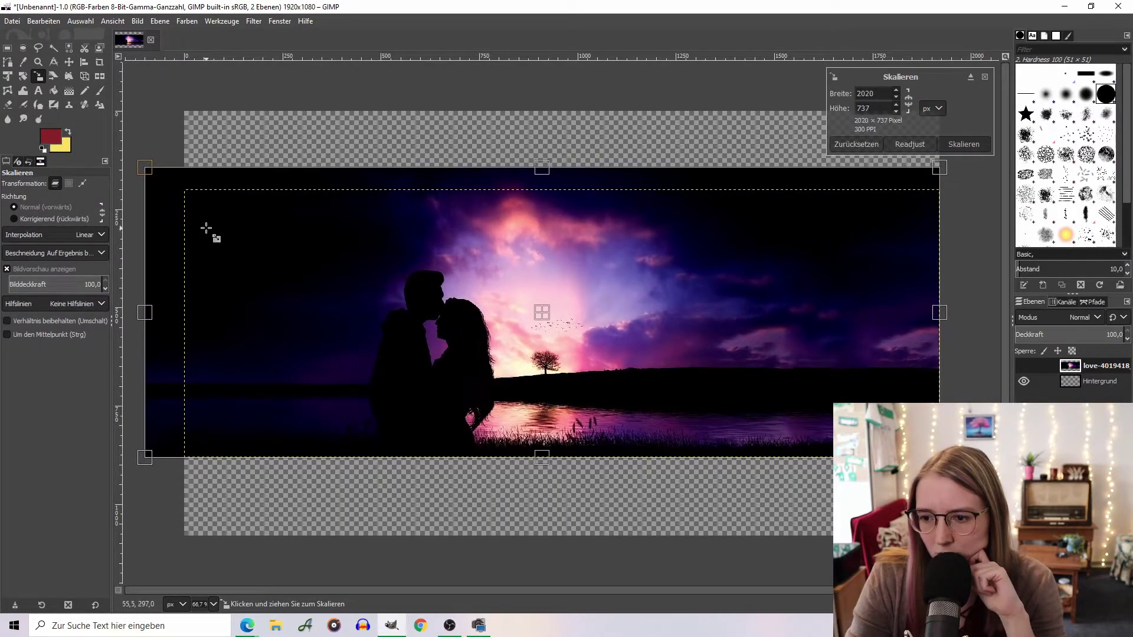
pyautogui.moveTo(209, 229); pyautogui.dragTo(193, 227)
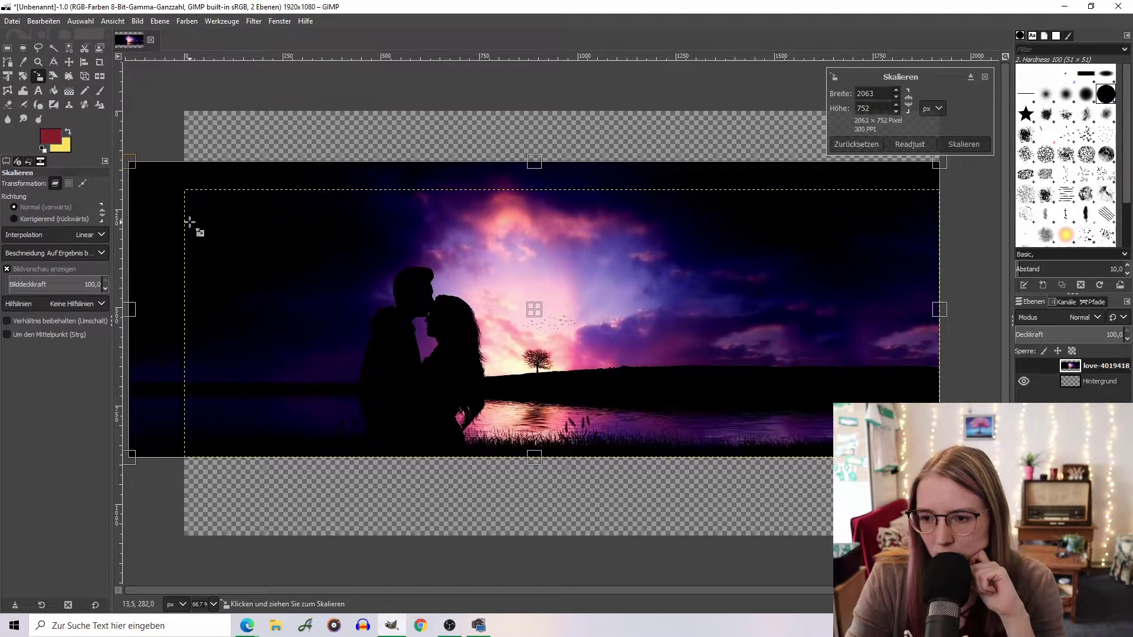
pyautogui.click(963, 145)
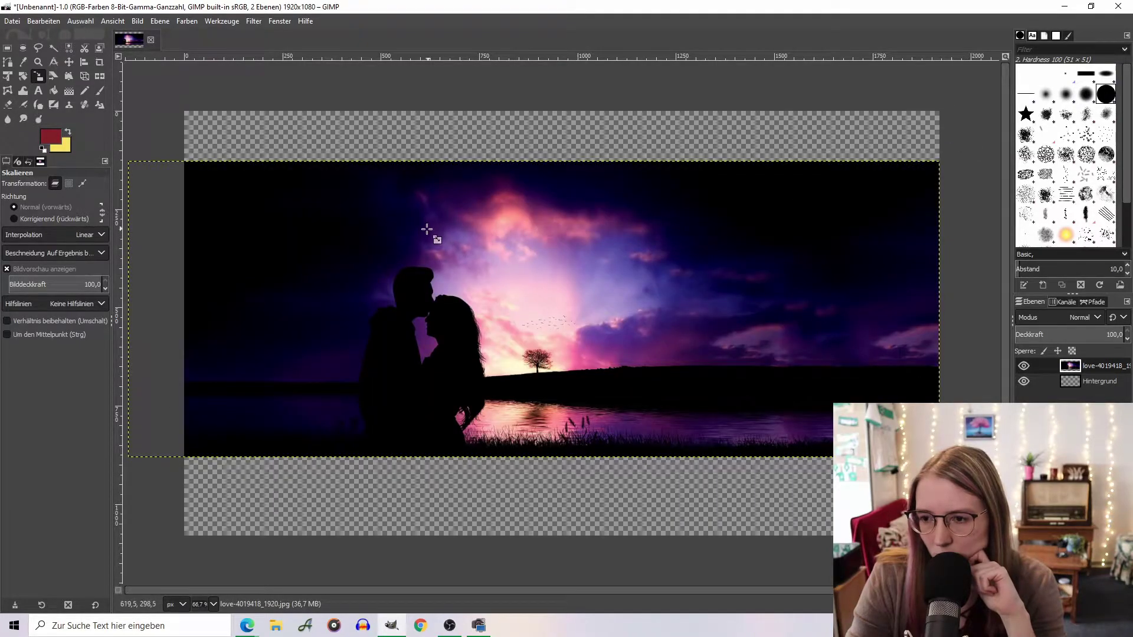
pyautogui.moveTo(424, 235); pyautogui.dragTo(321, 204)
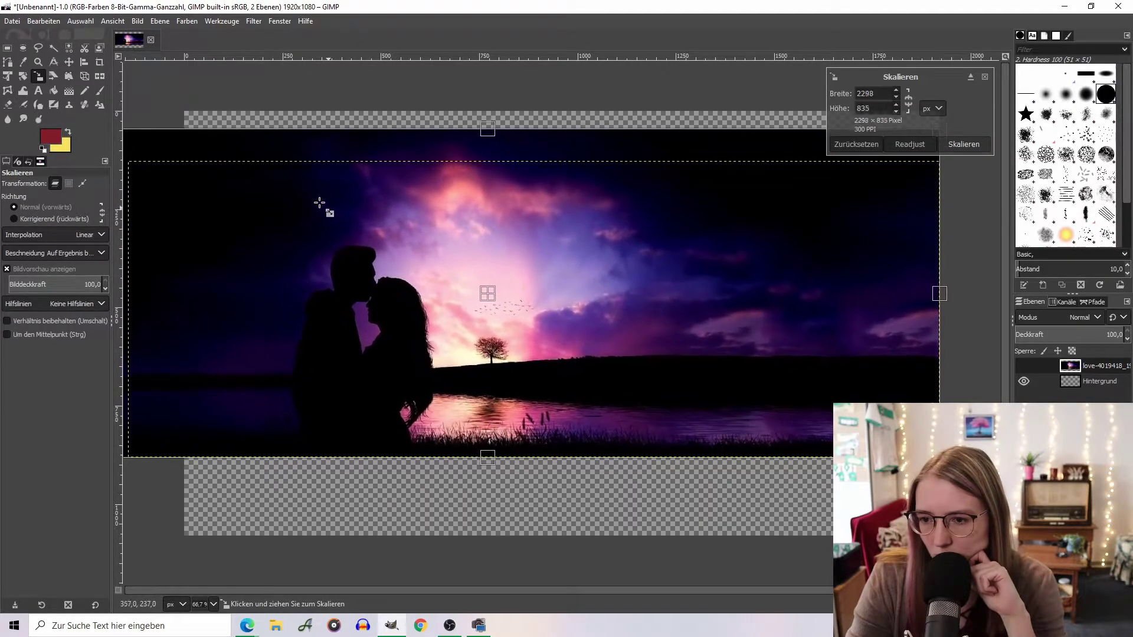
pyautogui.click(973, 145)
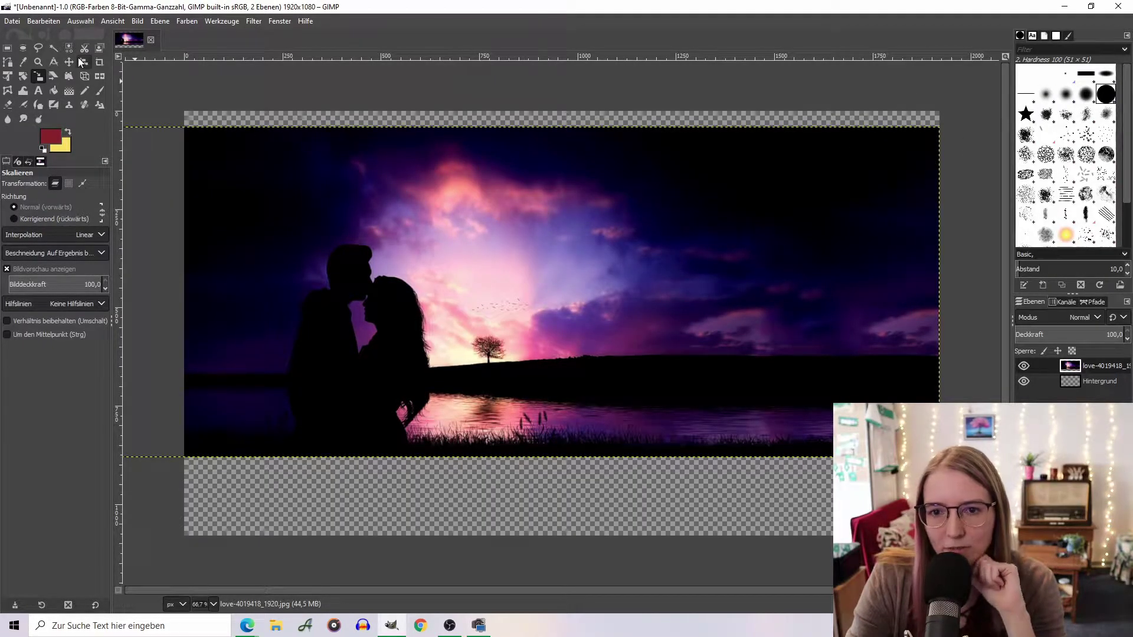
pyautogui.click(138, 21)
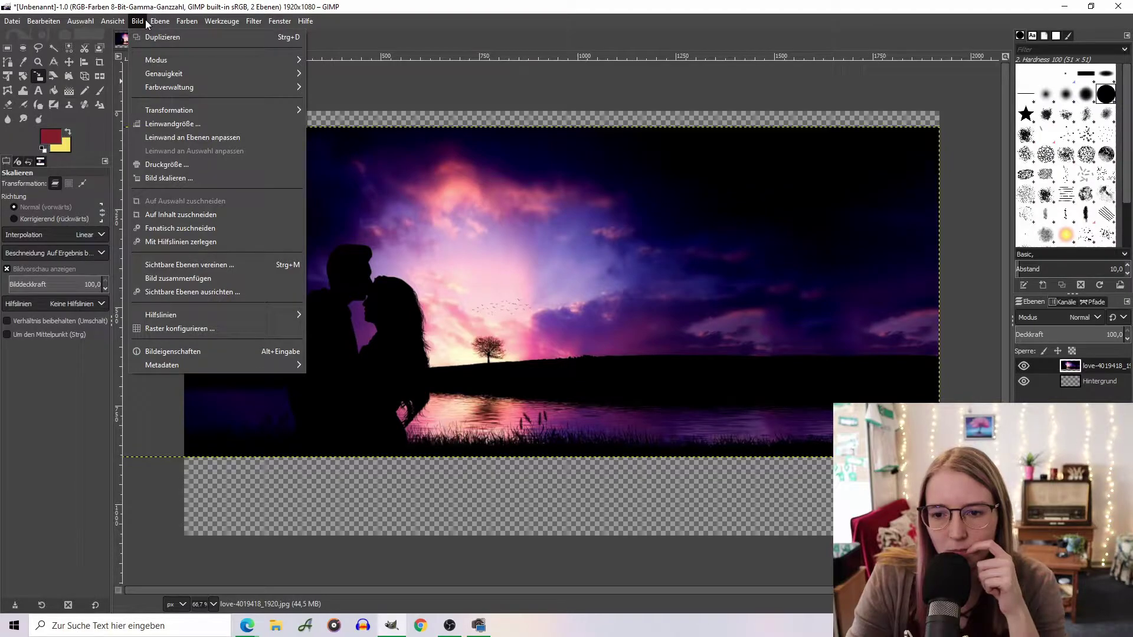
pyautogui.moveTo(159, 20)
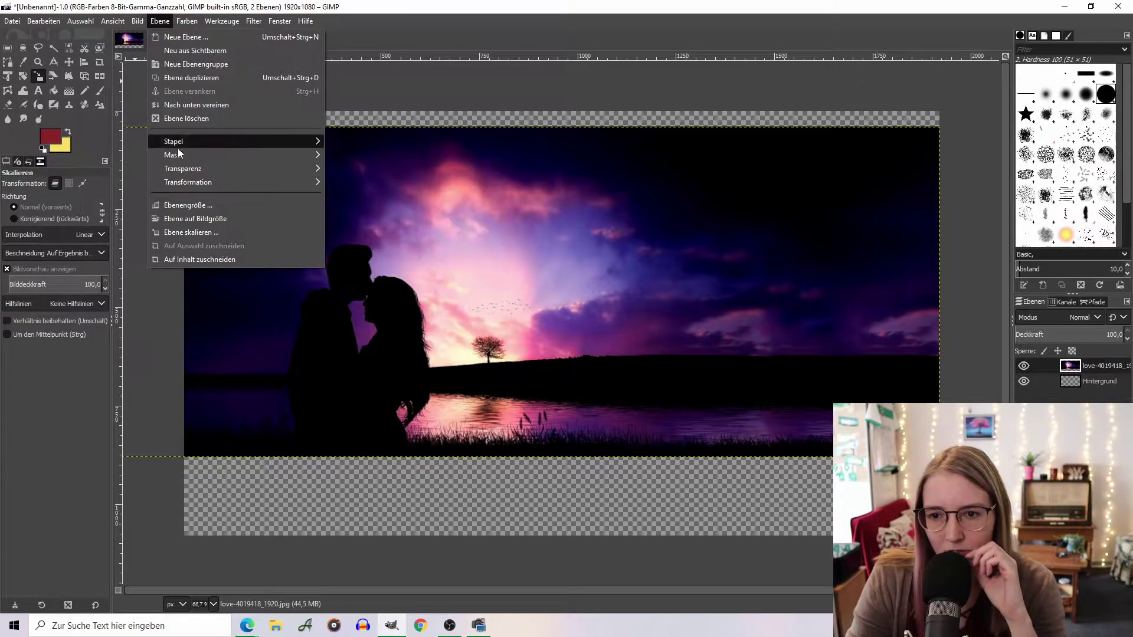
pyautogui.moveTo(187, 182)
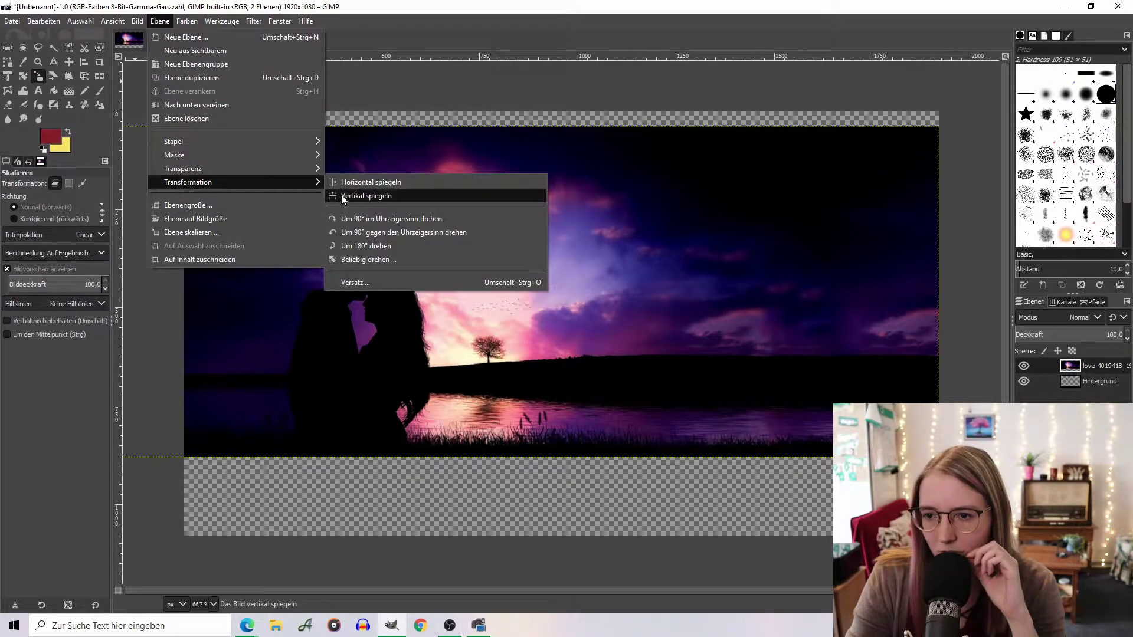
# Flip the photo horizontally and shift it down-right so the couple sits on the right
pyautogui.click(372, 183)
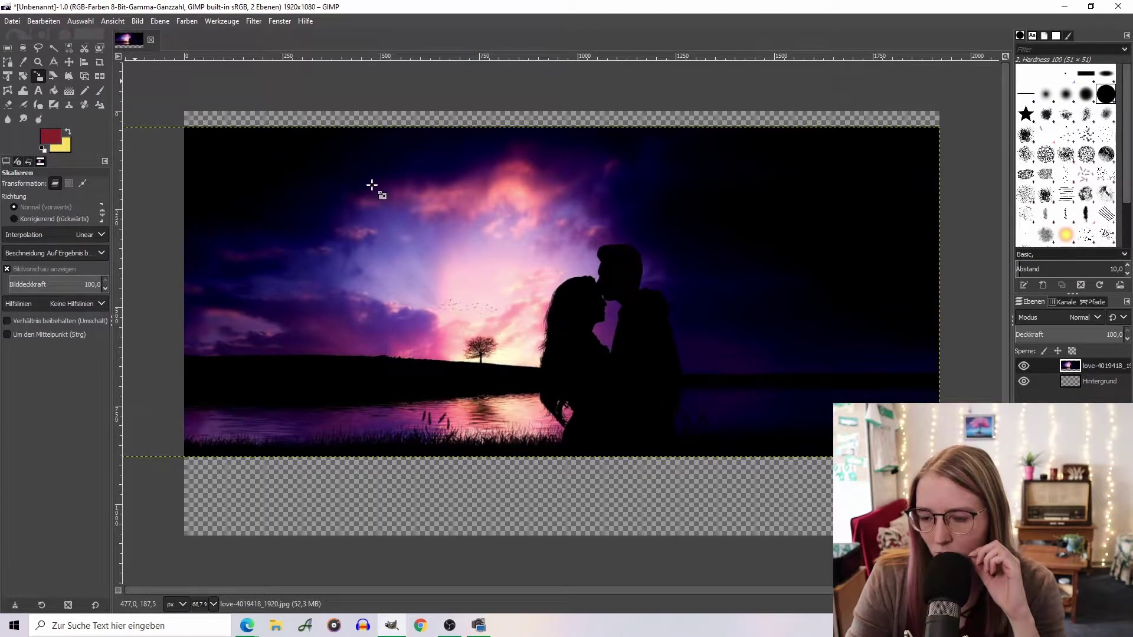
pyautogui.click(69, 61)
pyautogui.moveTo(524, 305)
pyautogui.mouseDown()
pyautogui.moveTo(704, 322)
pyautogui.moveTo(659, 319)
pyautogui.mouseUp()
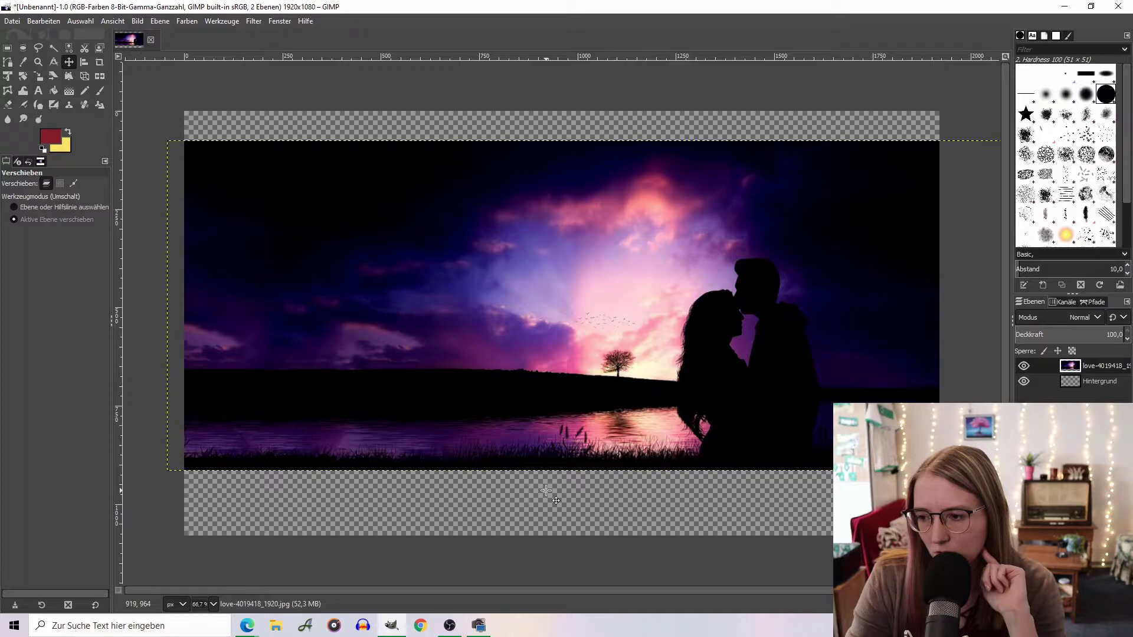
pyautogui.click(52, 140)
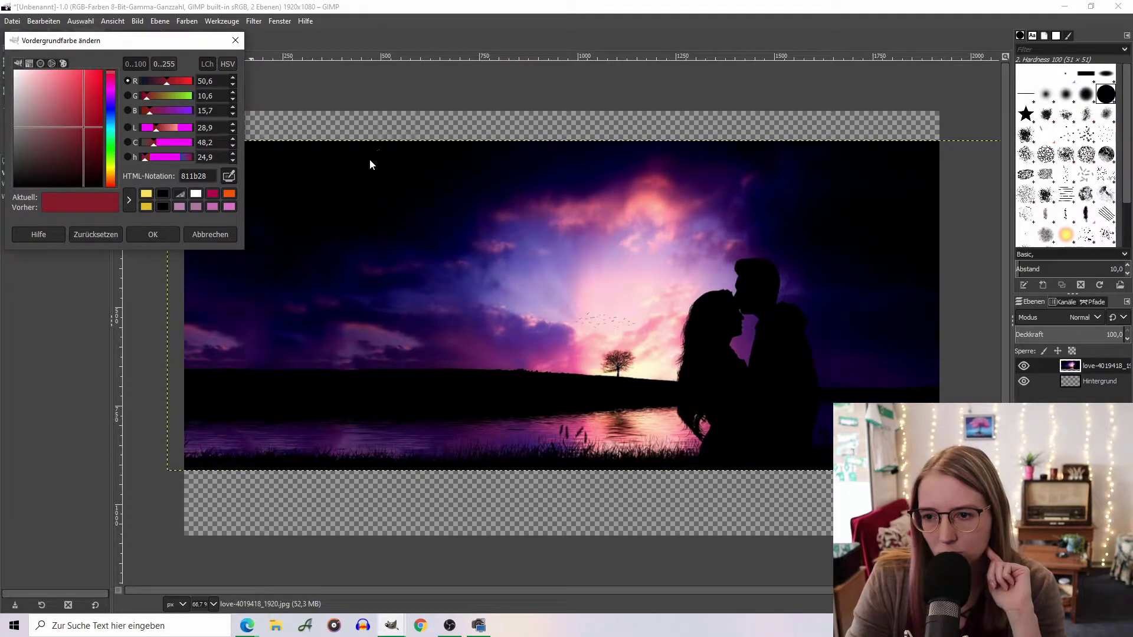
# Reset the foreground to black and bucket-fill the transparent strips on the Hintergrund layer
pyautogui.click(162, 193)
pyautogui.click(153, 235)
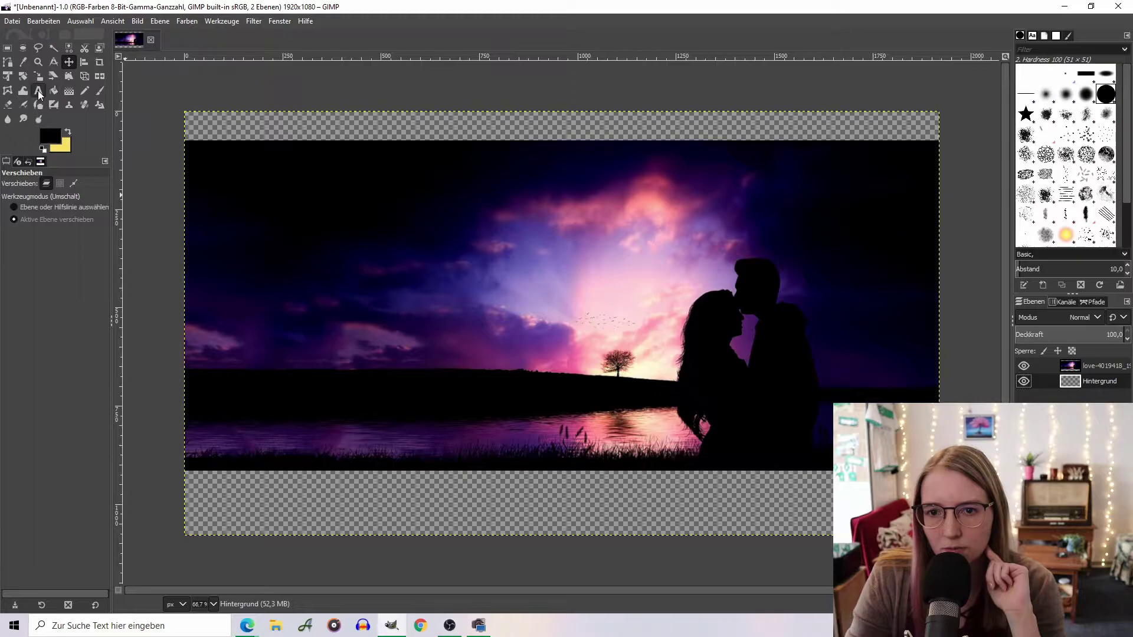
pyautogui.click(53, 91)
pyautogui.click(251, 132)
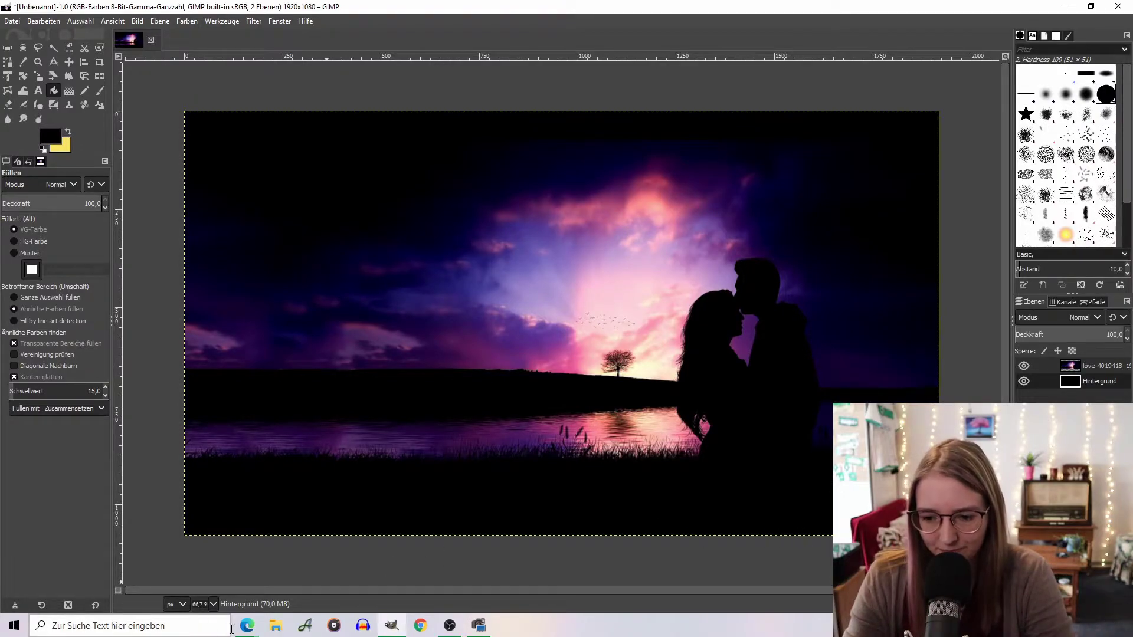
pyautogui.click(283, 575)
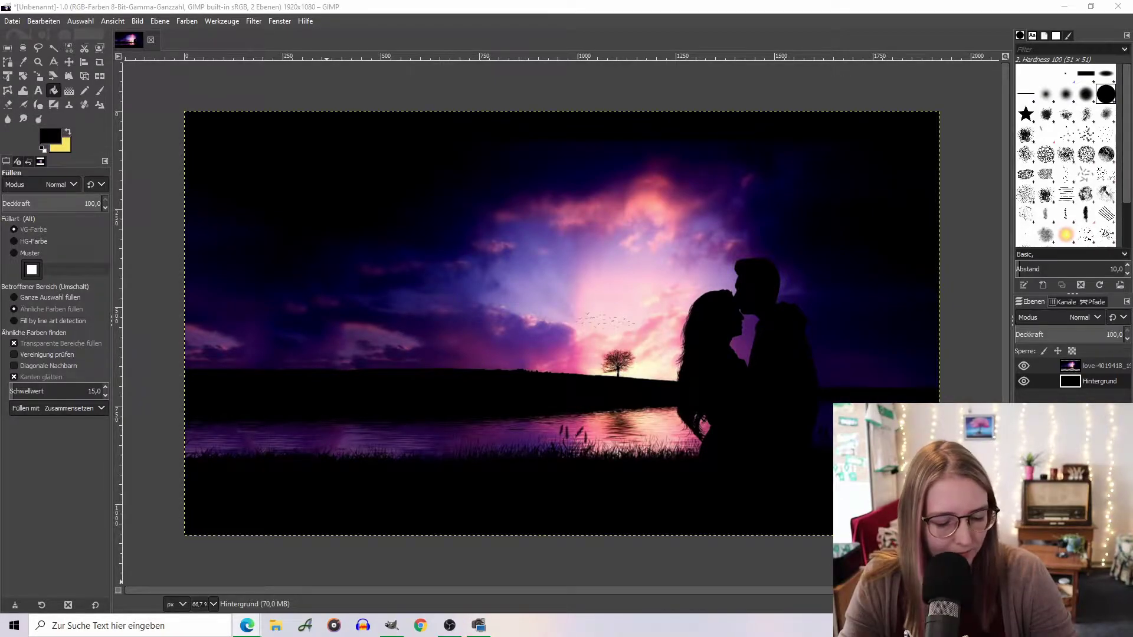
pyautogui.click(39, 90)
# Sample a light pink from the photo's sky as the text colour
pyautogui.click(45, 271)
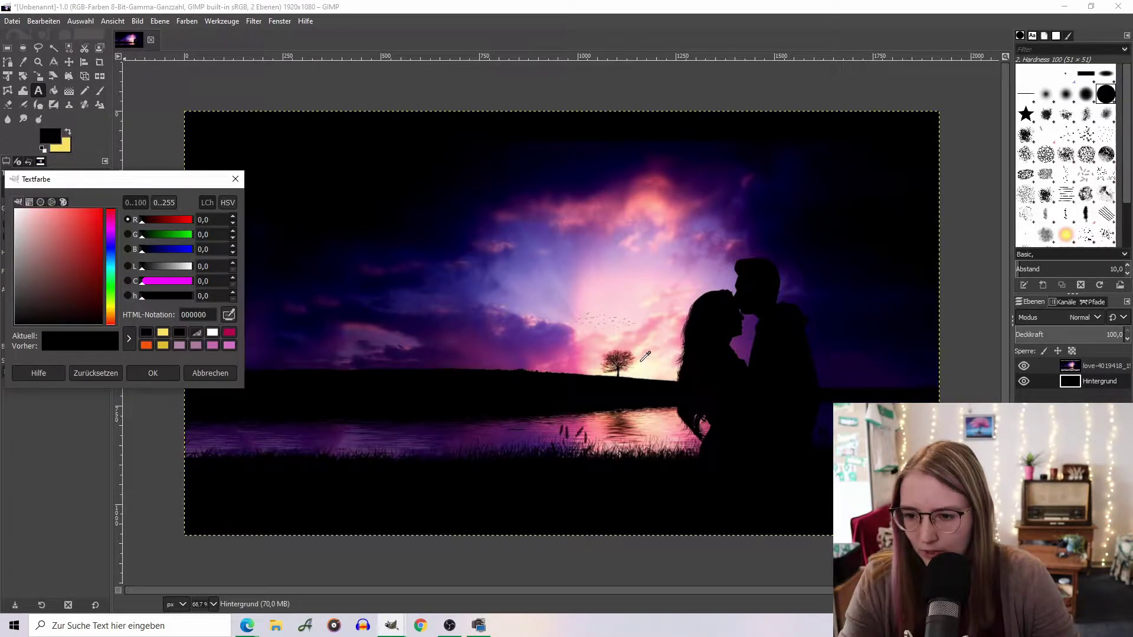
pyautogui.click(640, 360)
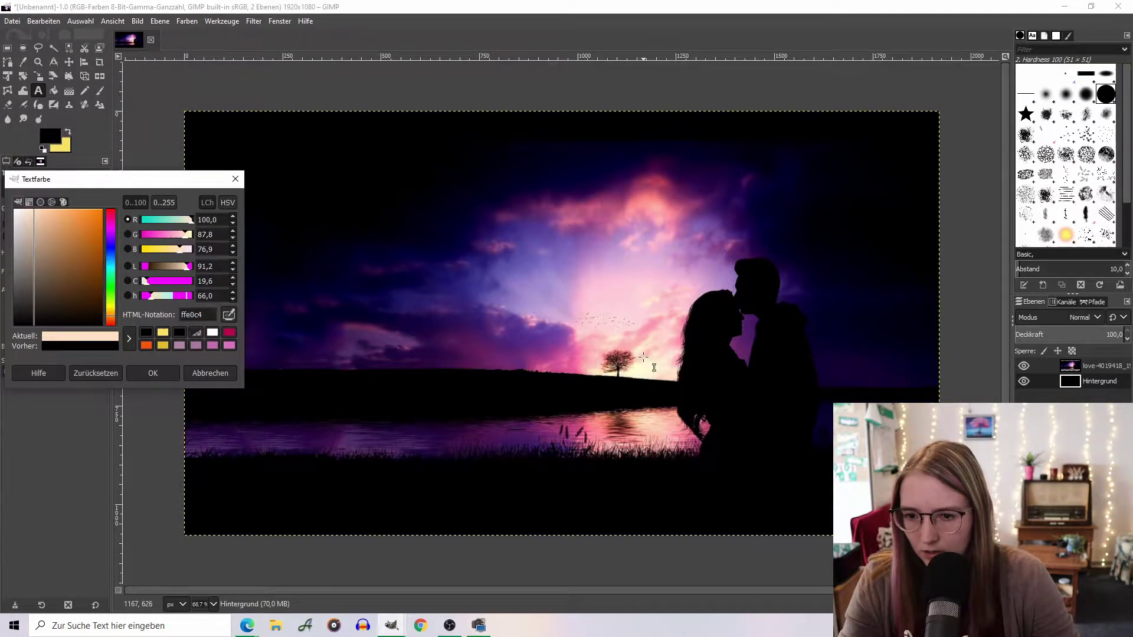
pyautogui.click(643, 357)
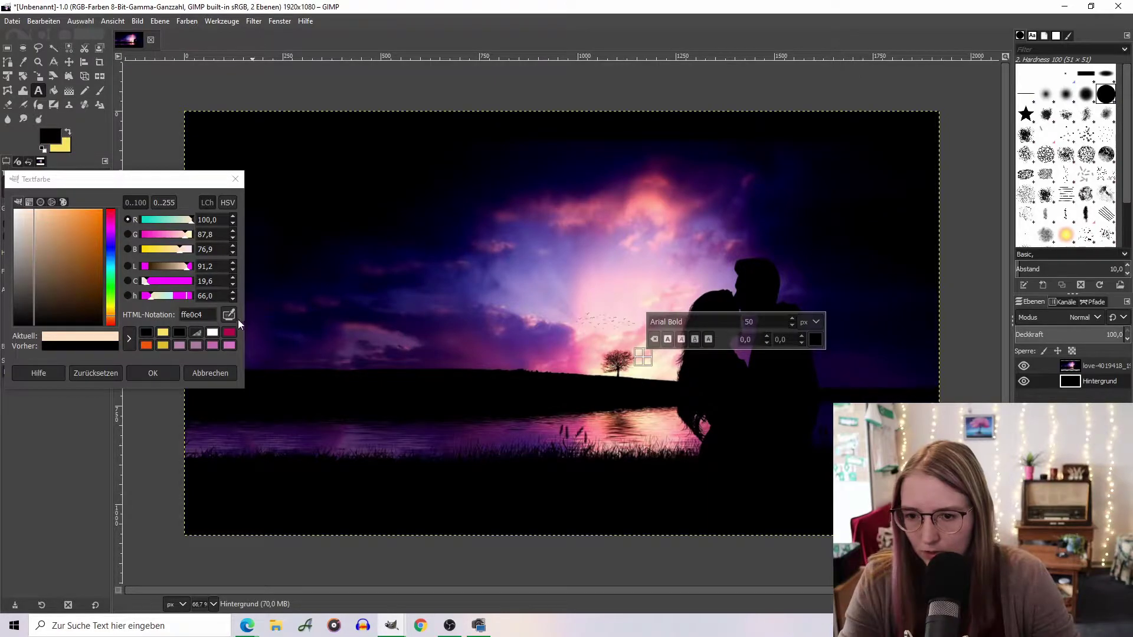
pyautogui.click(239, 320)
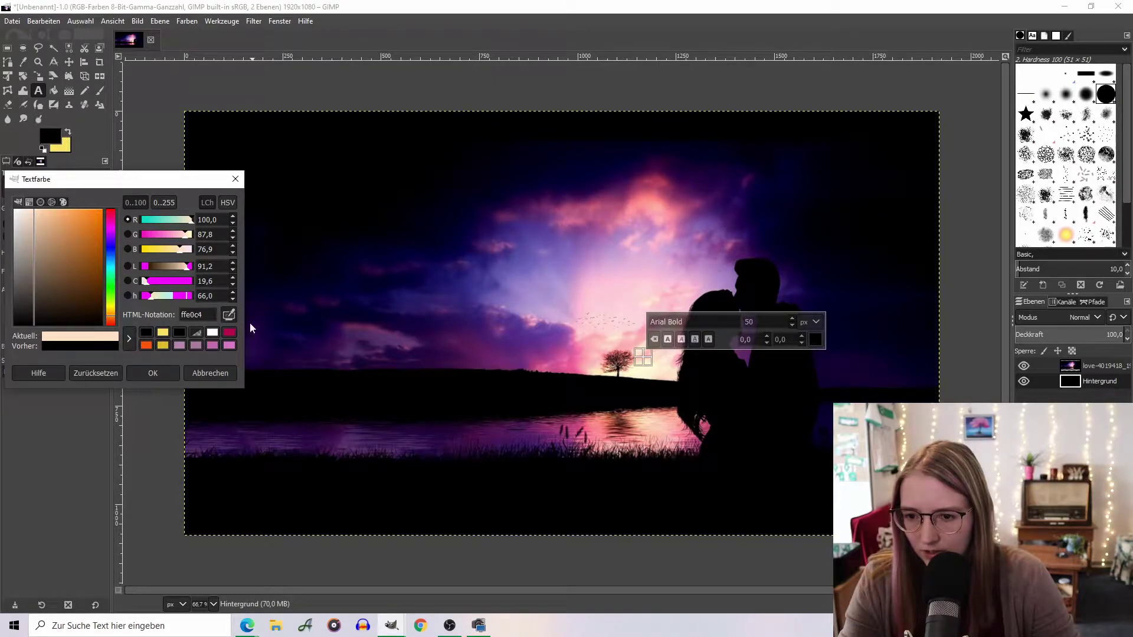
pyautogui.click(649, 351)
# Paste the title 'Auch ein Haar hat seinen Schatten' at top left and raise its layer
pyautogui.click(153, 373)
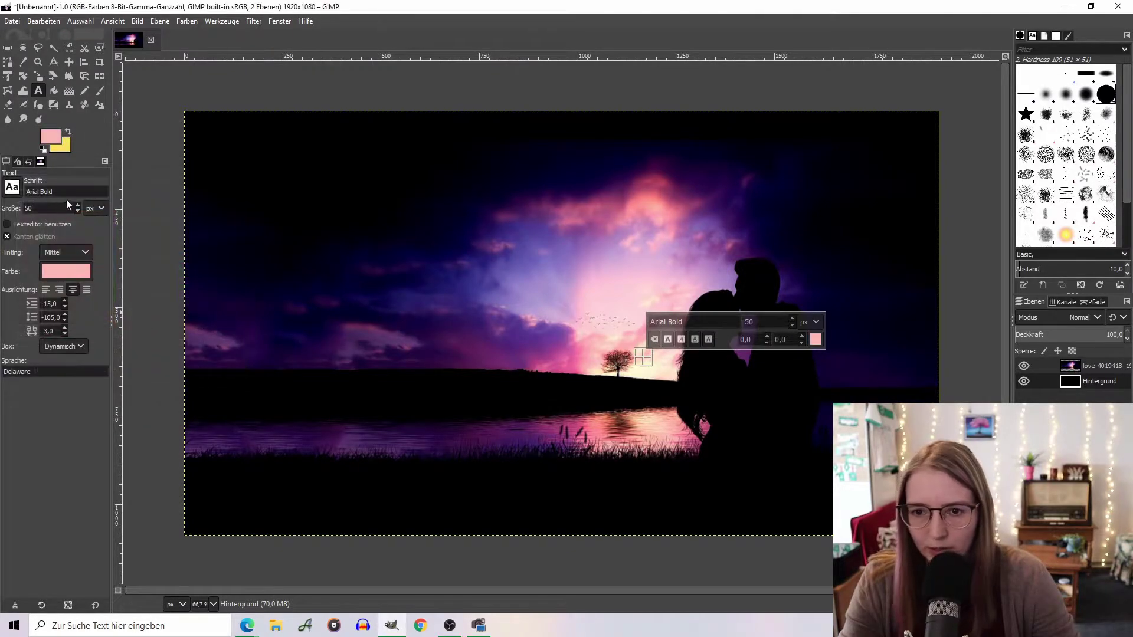
pyautogui.click(236, 171)
pyautogui.hotkey('ctrl', 'v')
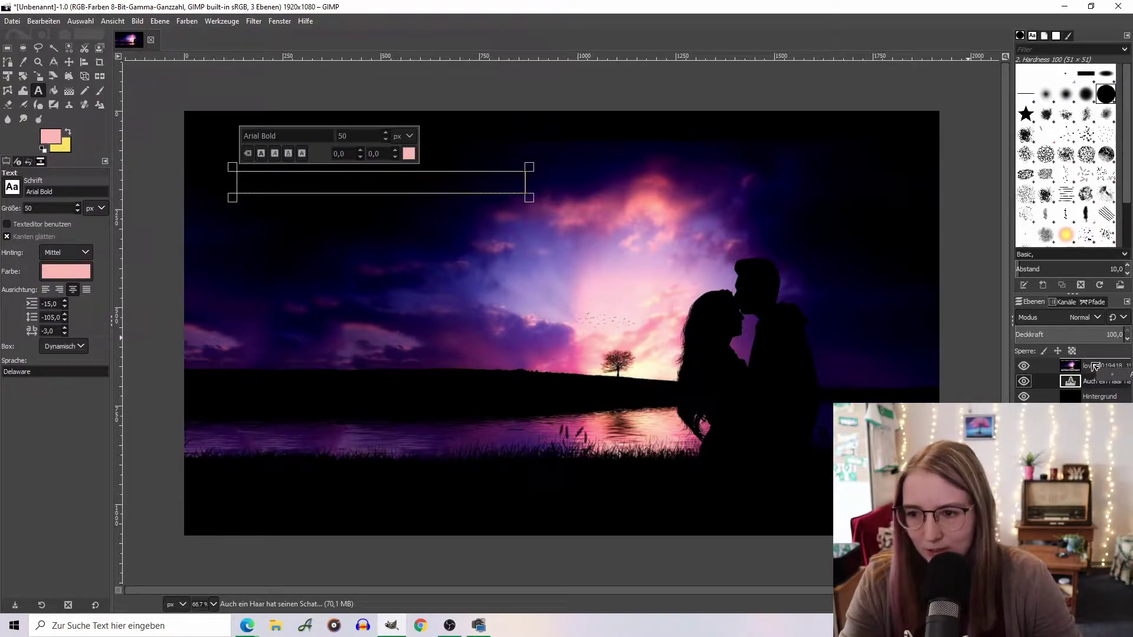
pyautogui.moveTo(1089, 382); pyautogui.dragTo(1089, 363)
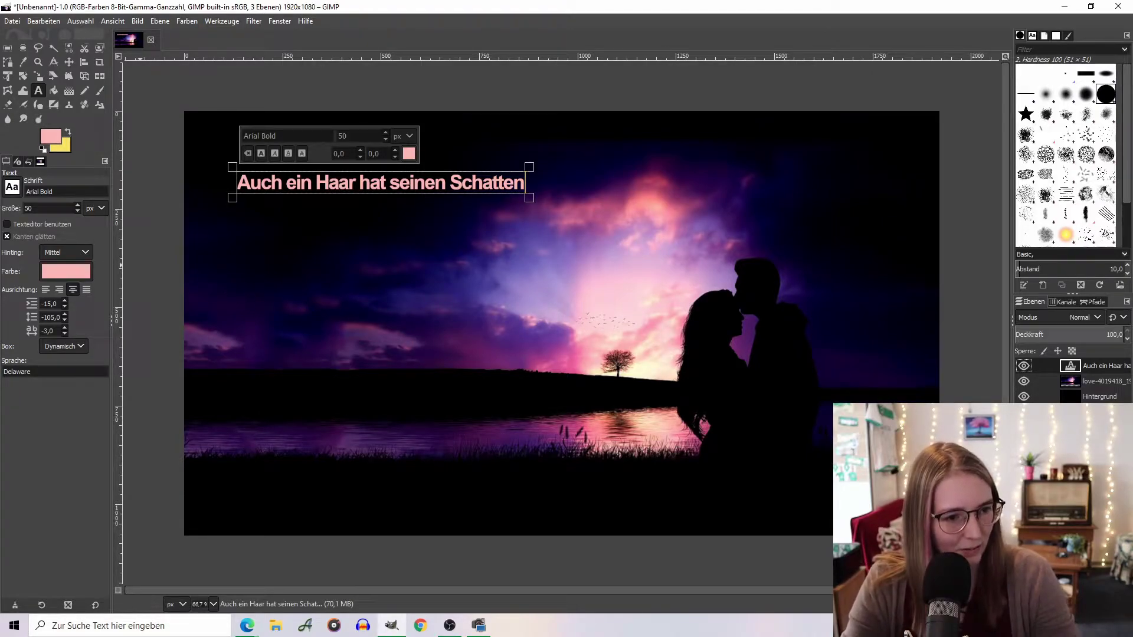
# Start the 'Ein Dramione Oneshot' line mid-left, correcting a typo
pyautogui.click(273, 328)
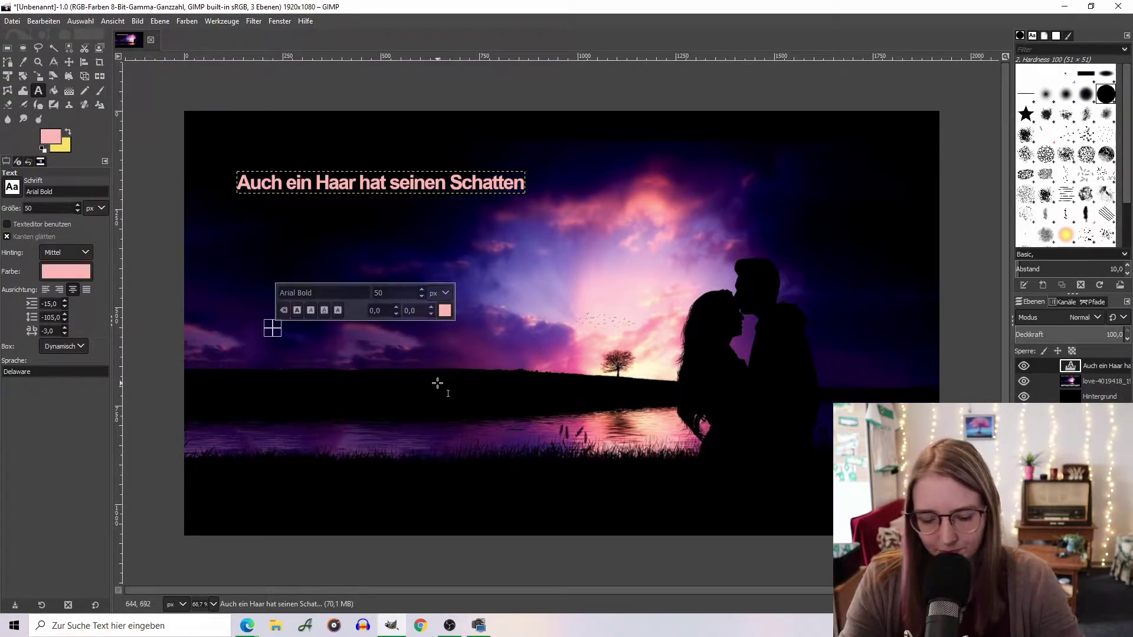
pyautogui.write('Ein Dra')
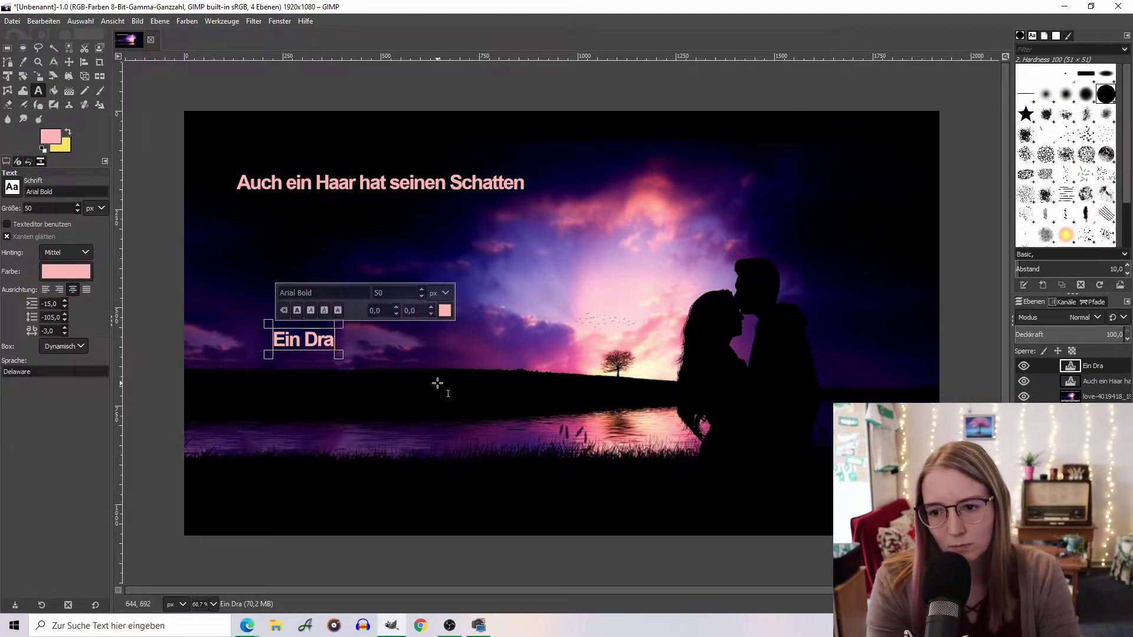
pyautogui.write('mione O')
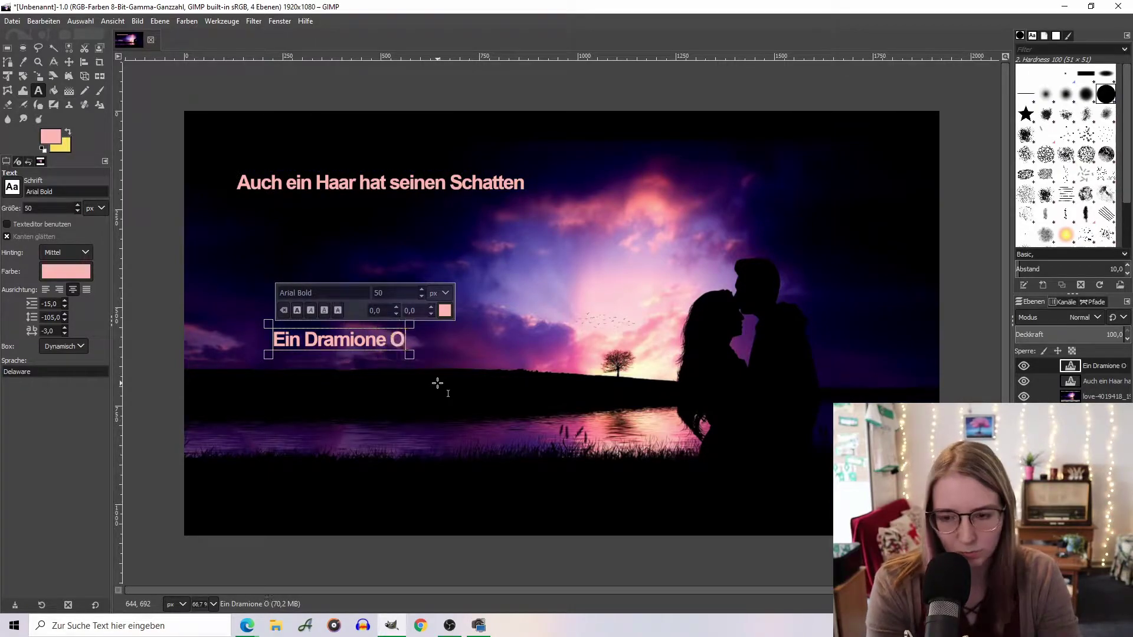
pyautogui.write('nesjo')
pyautogui.press('BackSpace')
pyautogui.press('BackSpace')
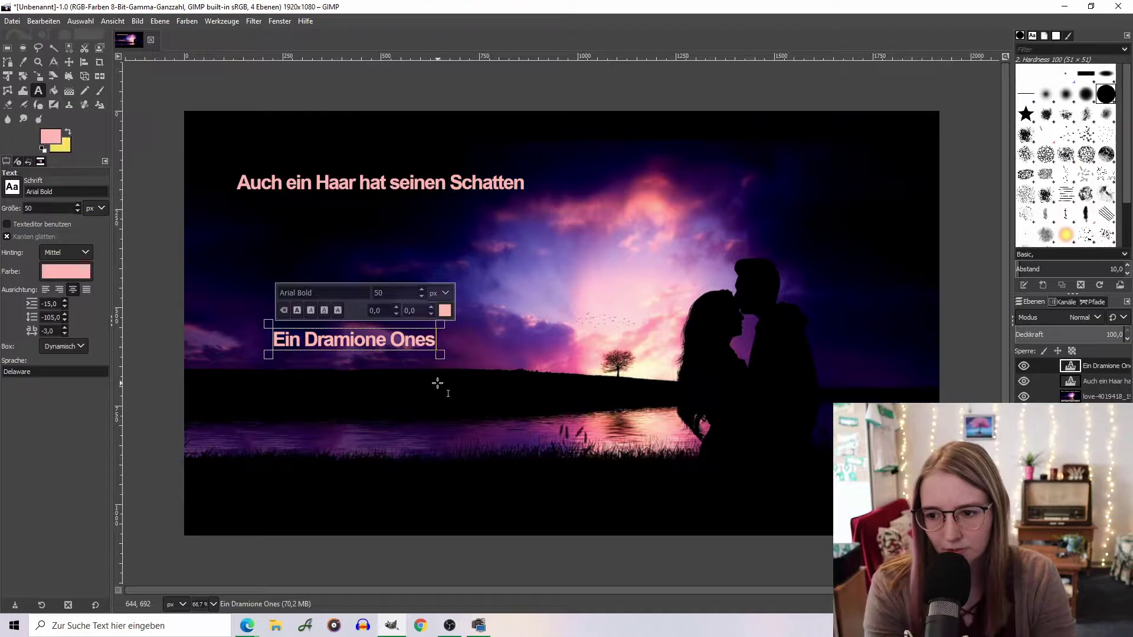
# Finish 'Ein Dramione Oneshot' and add a 'Geschrieben von' line with the author's pen name
pyautogui.write('hot')
pyautogui.click(328, 398)
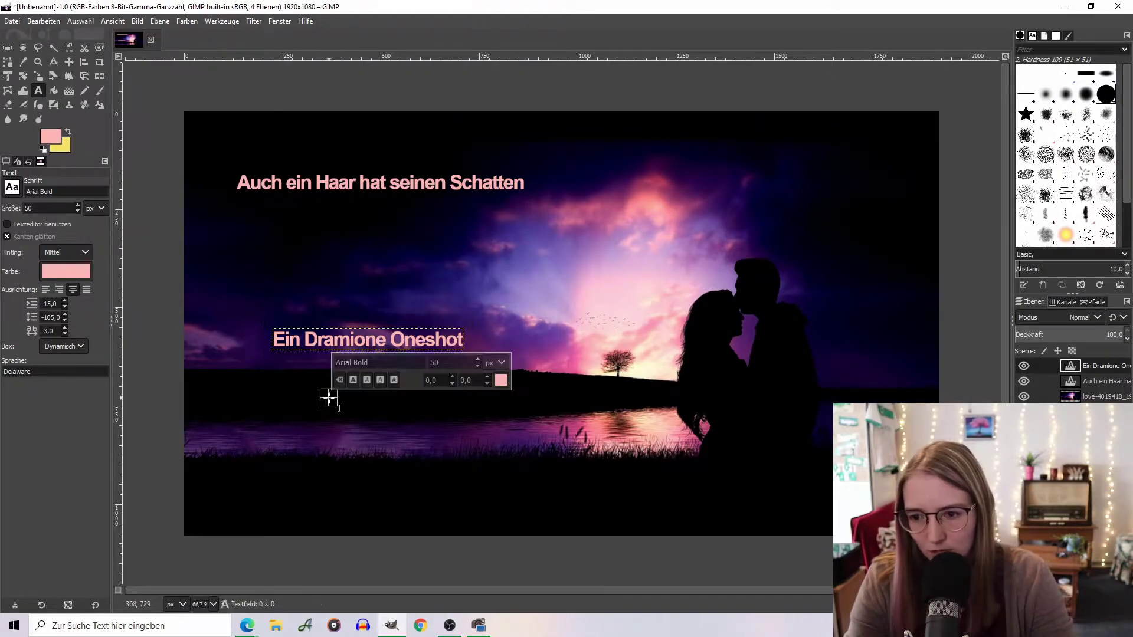
pyautogui.write('Ge')
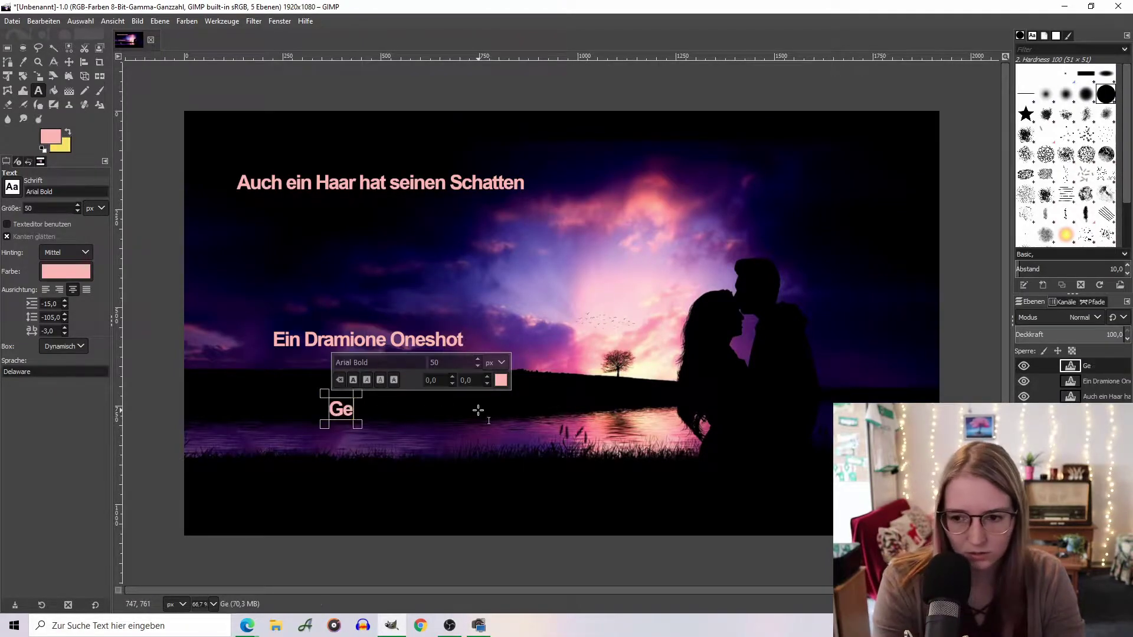
pyautogui.write('schrieben v')
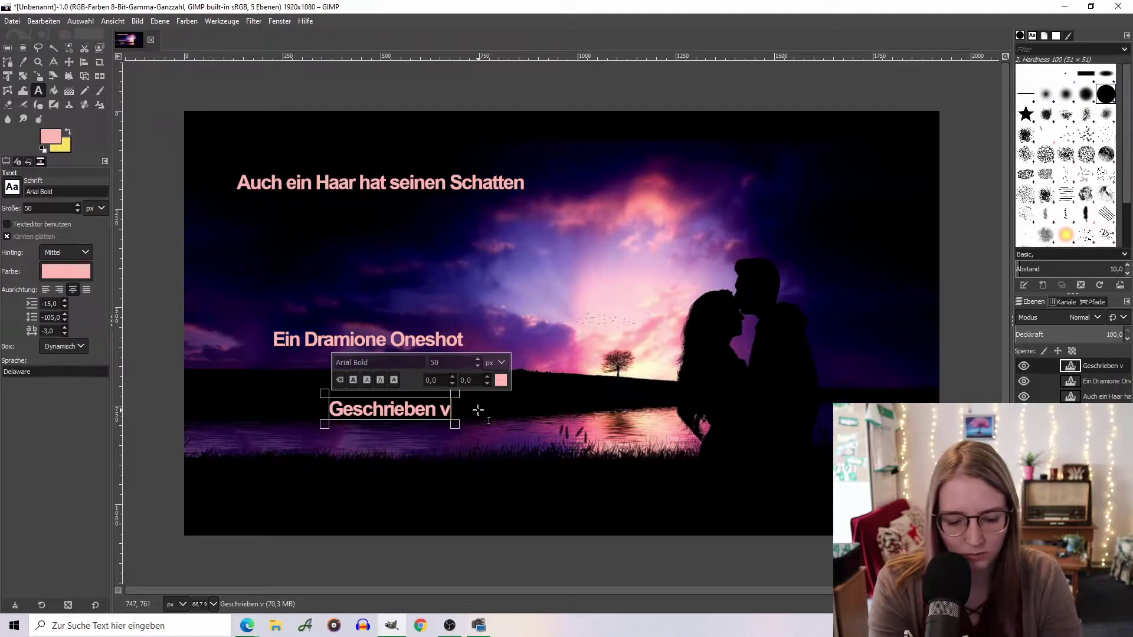
pyautogui.write('on')
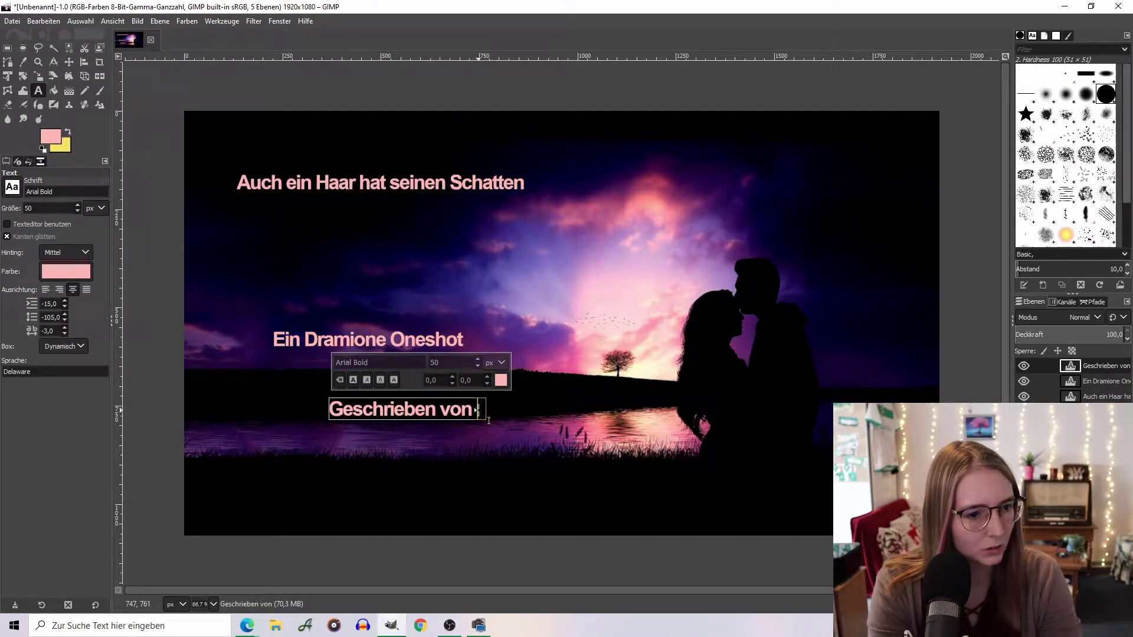
pyautogui.press('BackSpace')
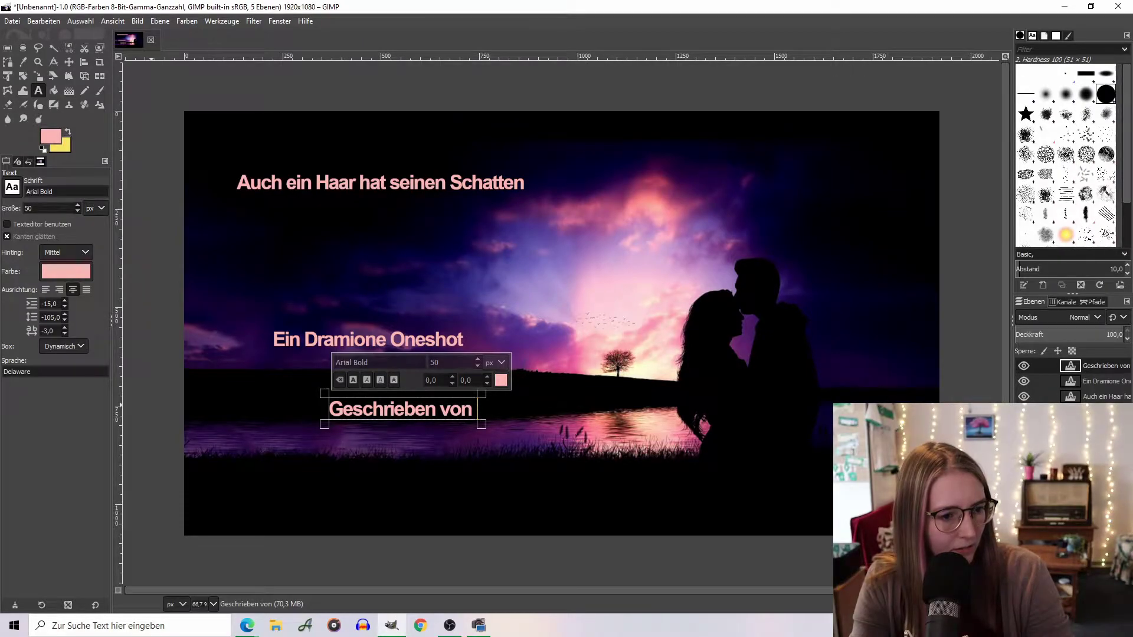
pyautogui.write('Dracos')
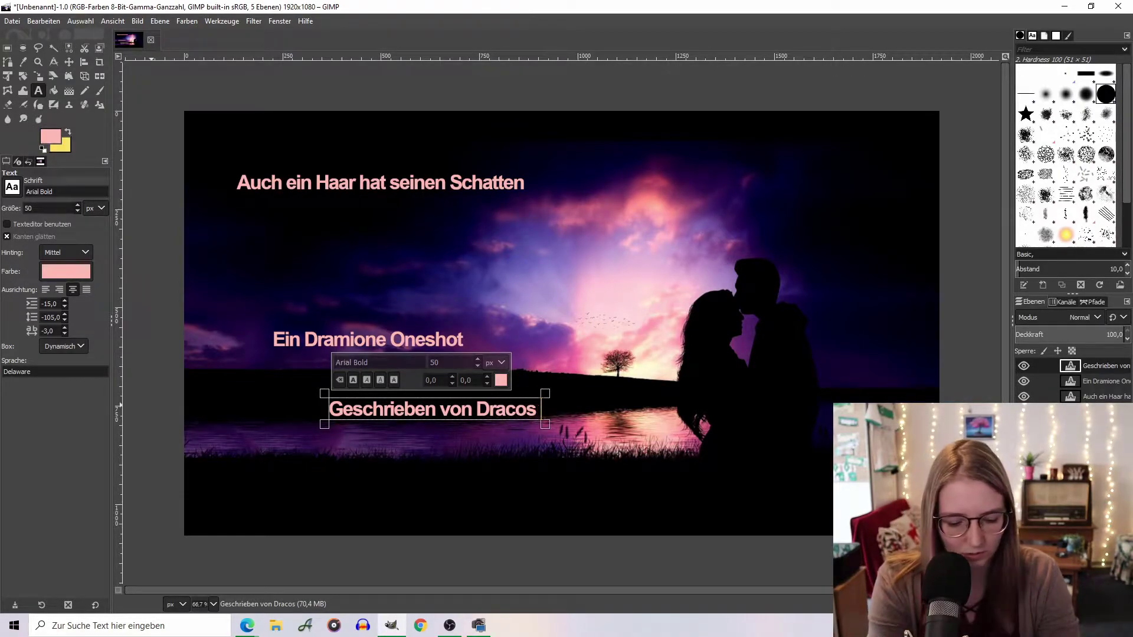
pyautogui.write('Pri')
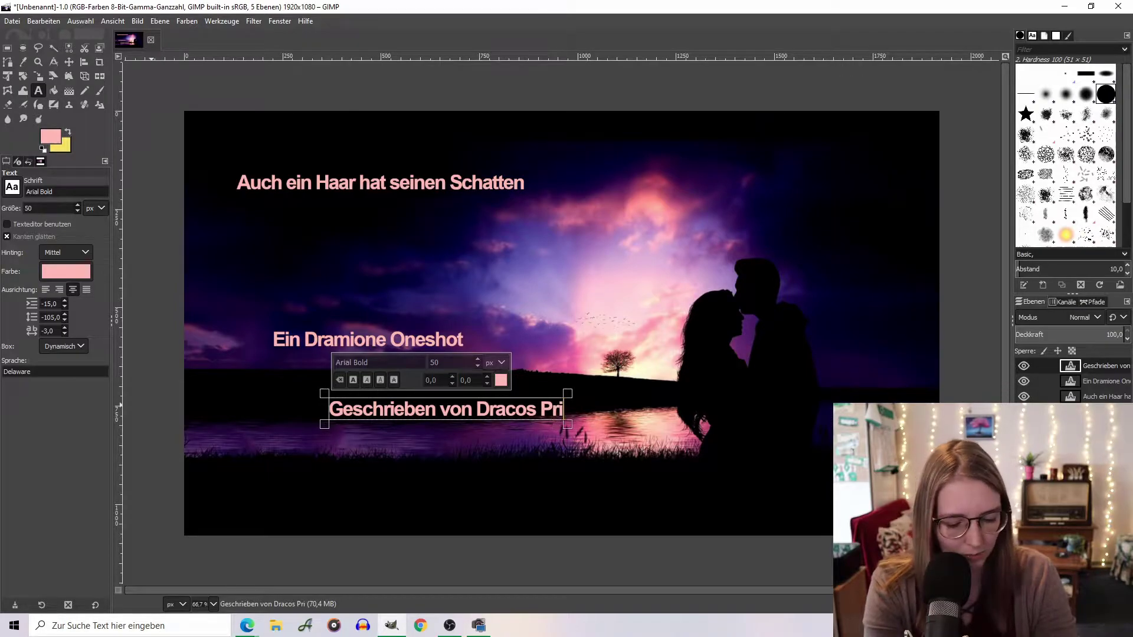
pyautogui.write('nzessin')
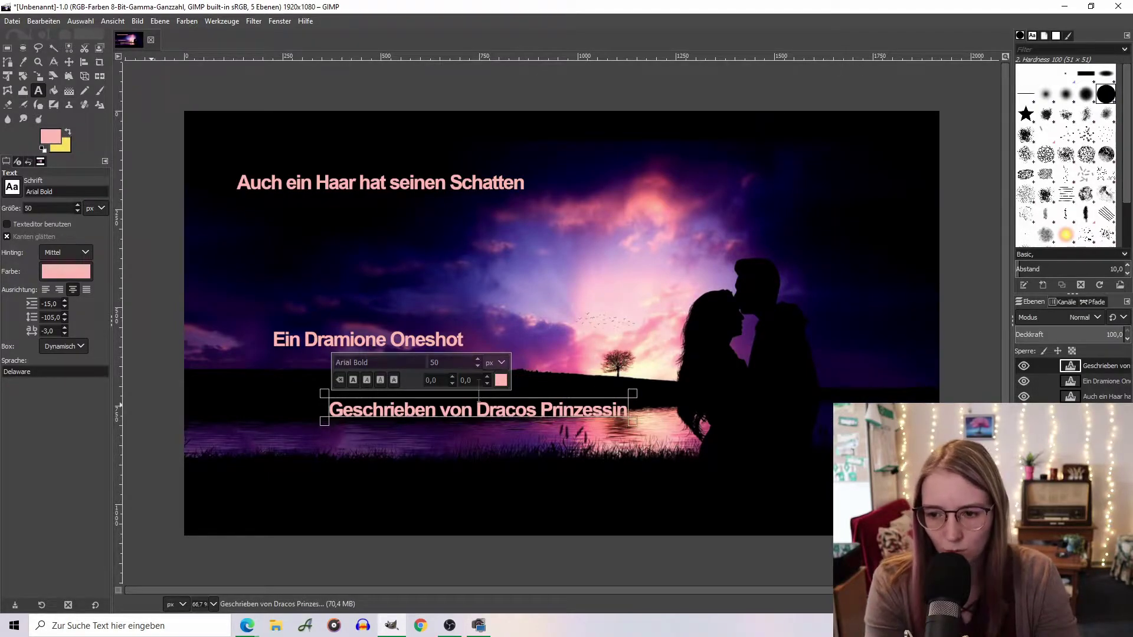
pyautogui.write('Gele')
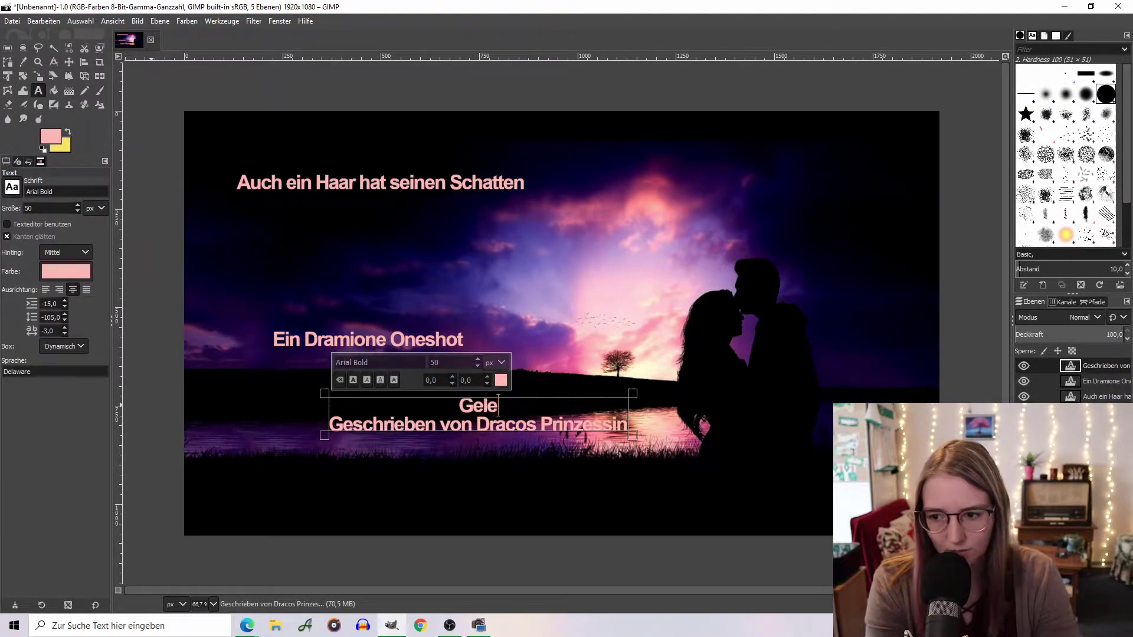
# Undo stray letters and add a 'Gelesen von' line with the narrator's name below
pyautogui.hotkey('ctrl', 'z')
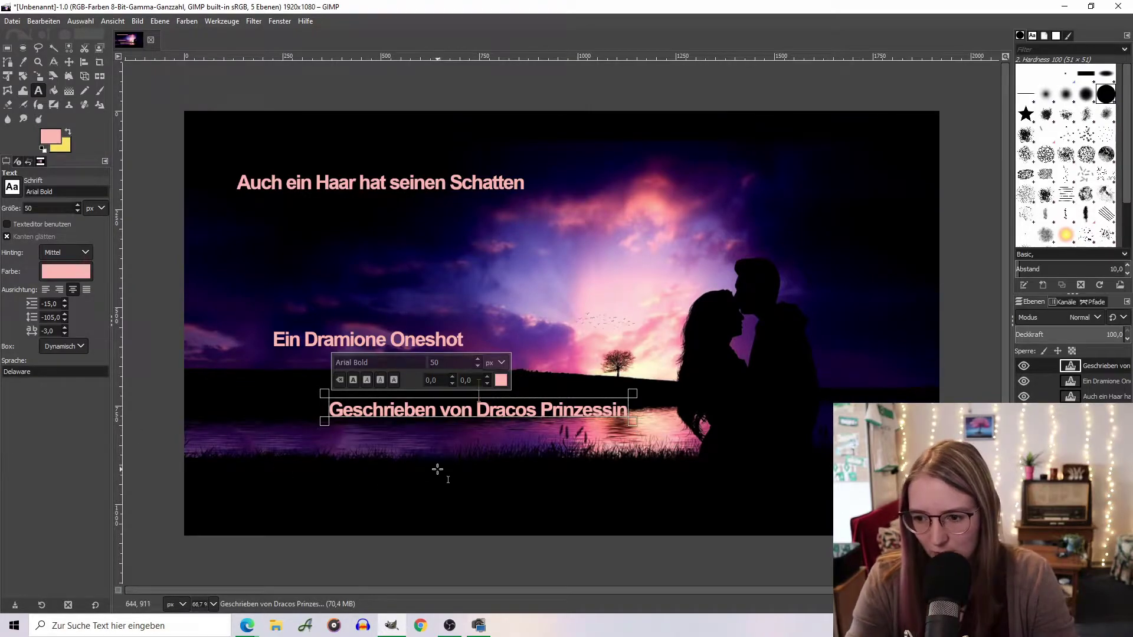
pyautogui.click(436, 470)
pyautogui.write('Gelesen')
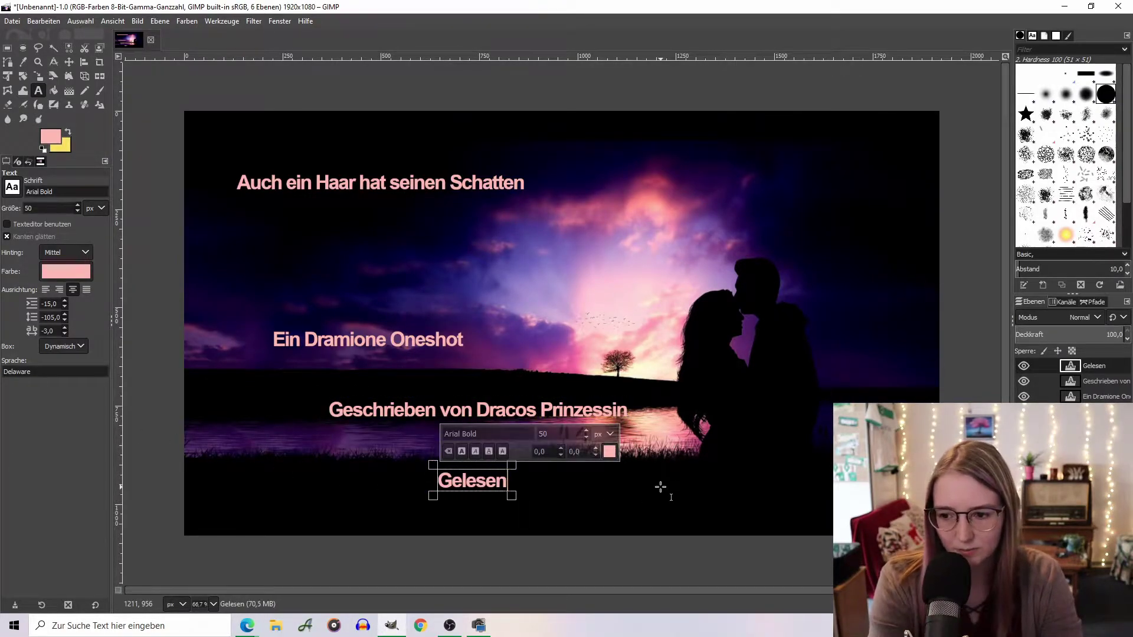
pyautogui.write(' von Carina')
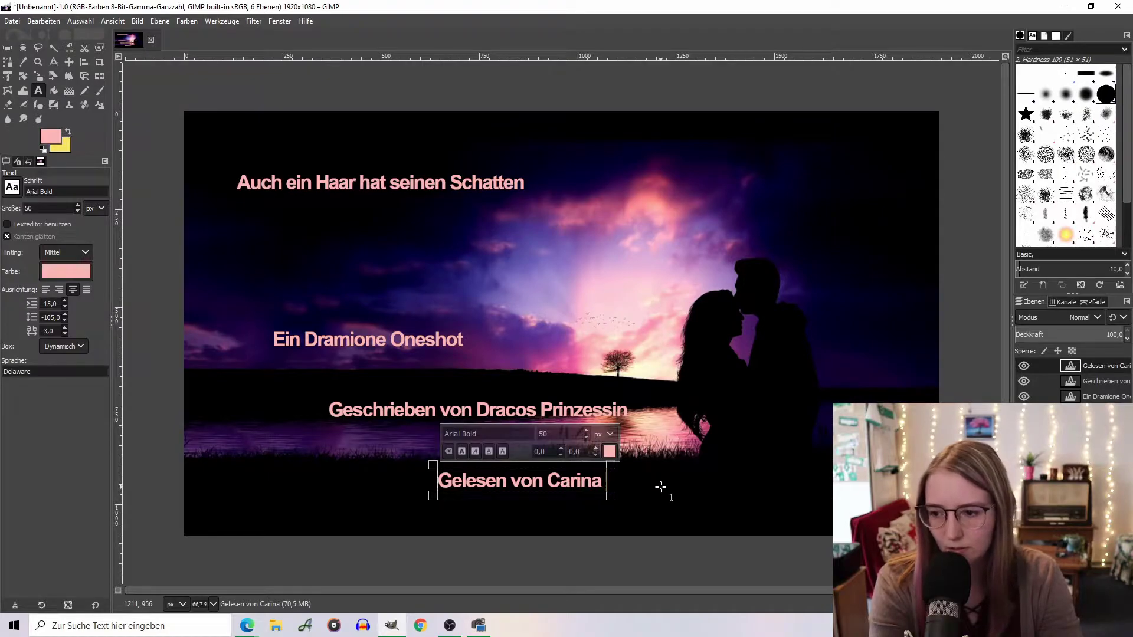
pyautogui.write(' Fue')
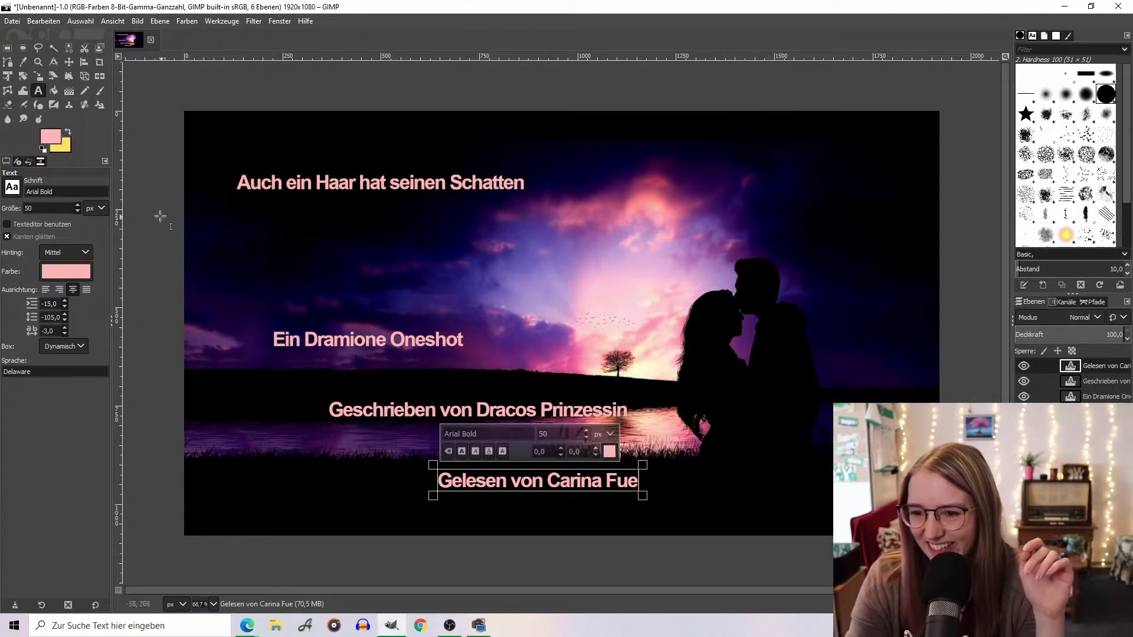
pyautogui.click(155, 270)
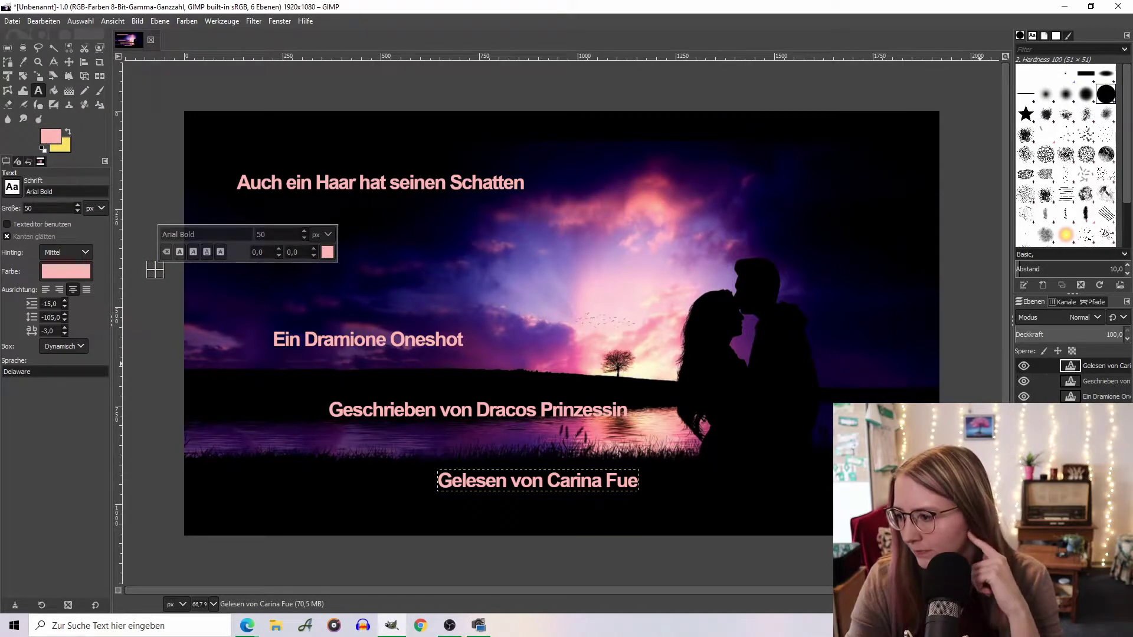
# Set the title in Bodoni MT Heavy Italic at 100 px and widen its box across the top
pyautogui.click(347, 188)
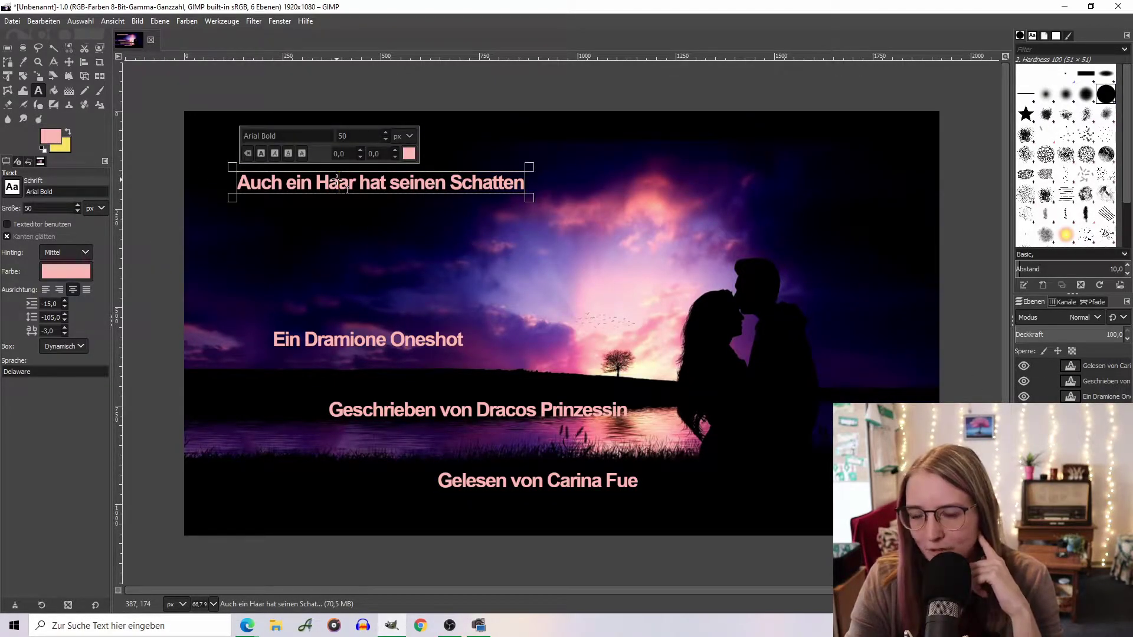
pyautogui.hotkey('ctrl', 'a')
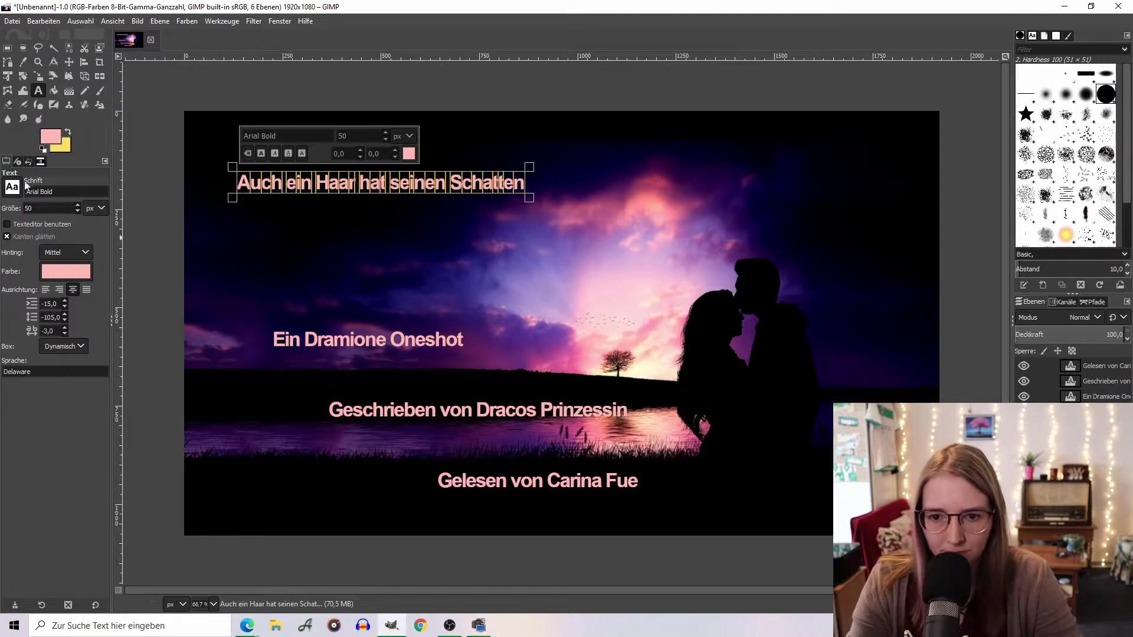
pyautogui.click(12, 187)
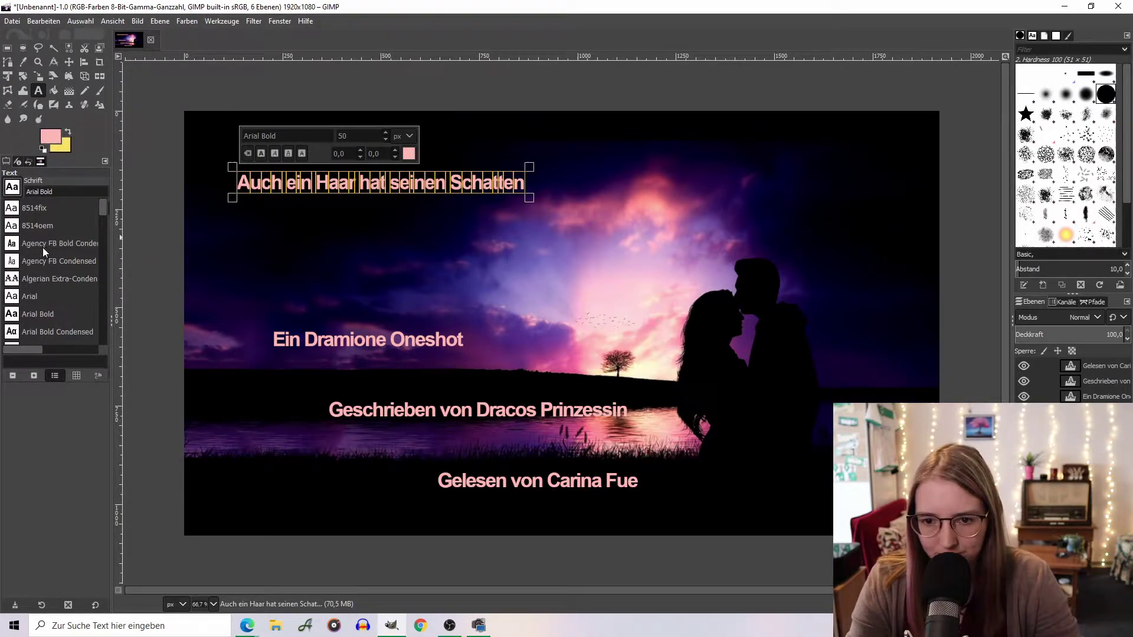
pyautogui.scroll(-3, 105, 218)
pyautogui.scroll(-3, 105, 219)
pyautogui.scroll(-3, 104, 223)
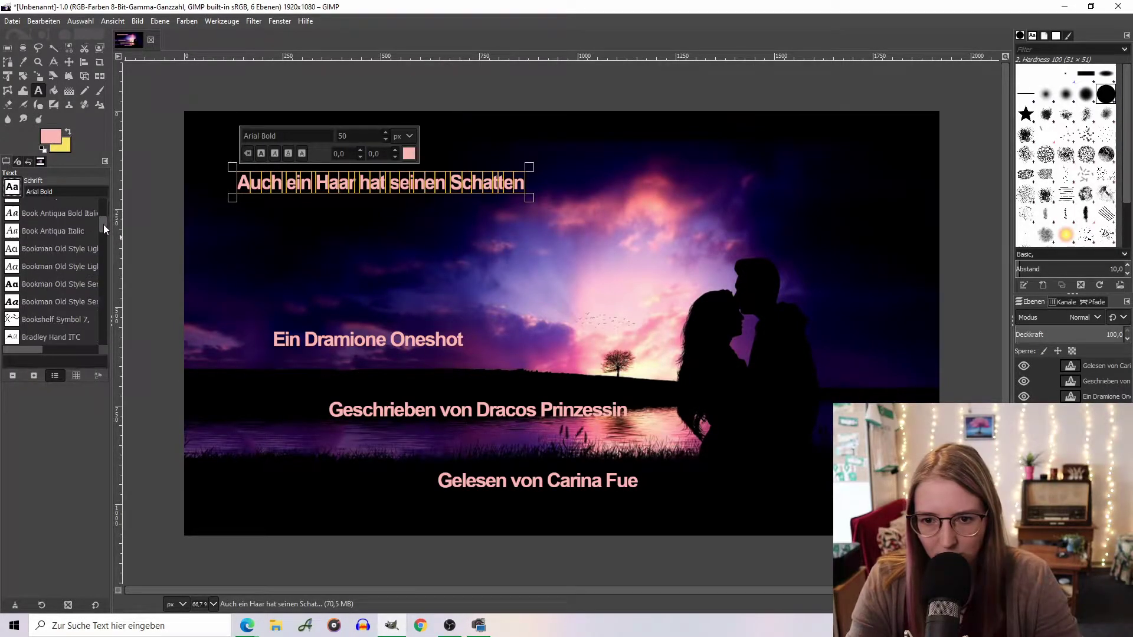
pyautogui.scroll(-3, 104, 223)
pyautogui.click(66, 239)
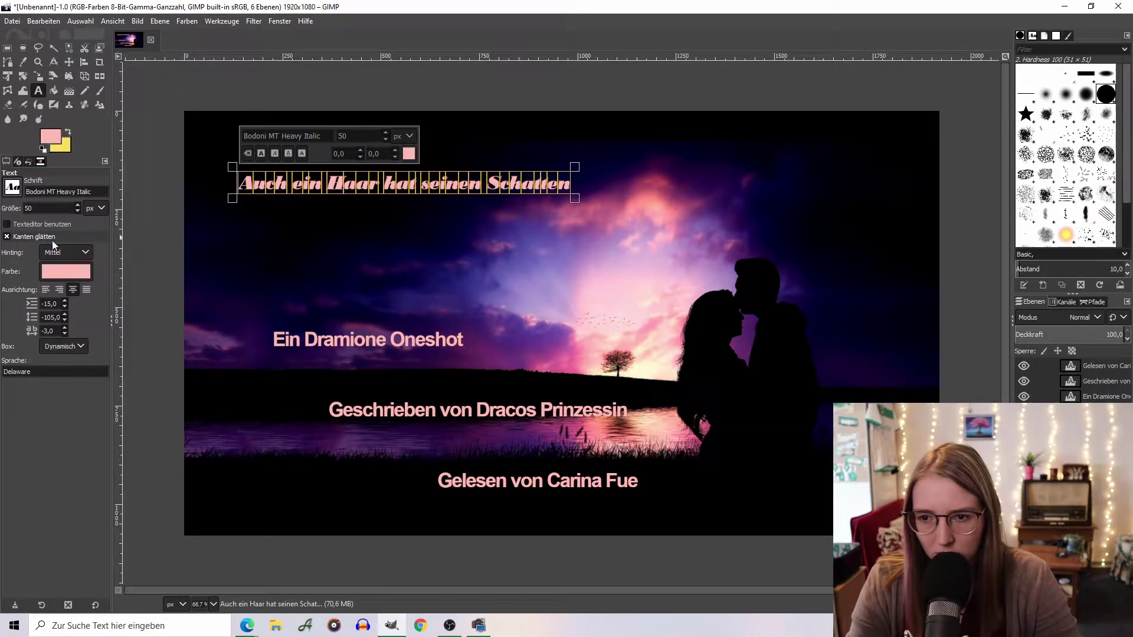
pyautogui.write('100')
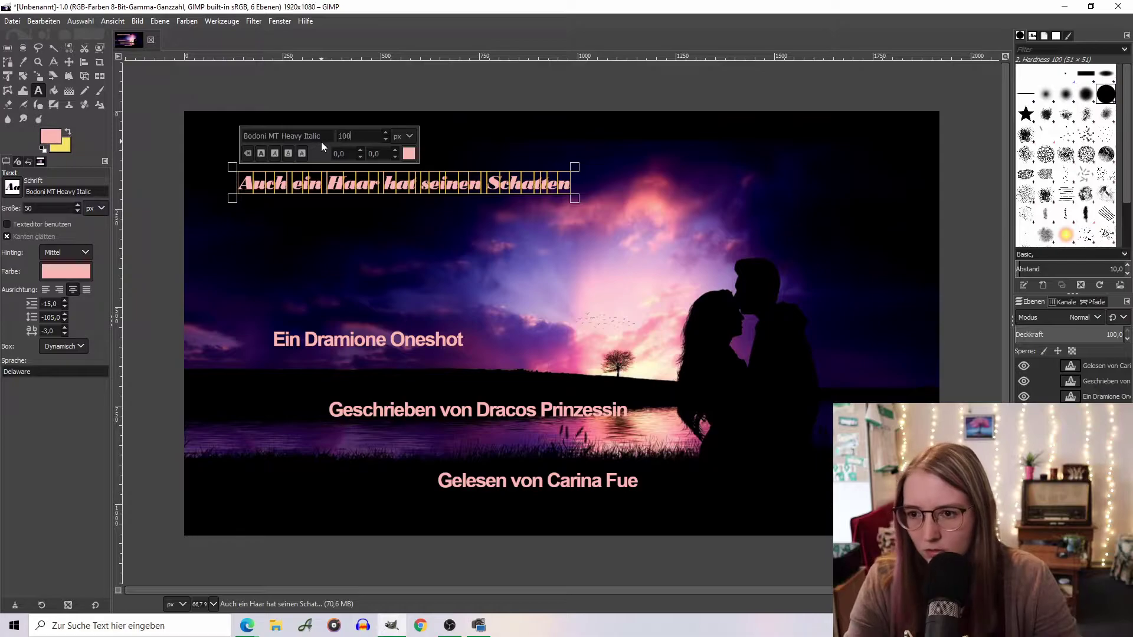
pyautogui.press('Return')
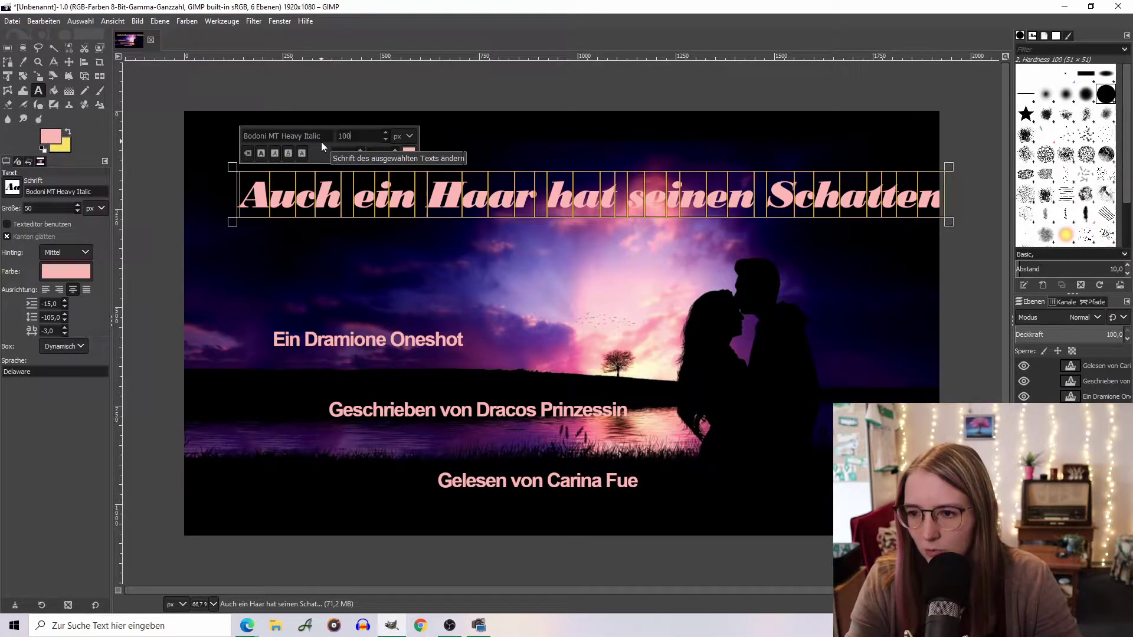
pyautogui.moveTo(236, 171); pyautogui.dragTo(185, 133)
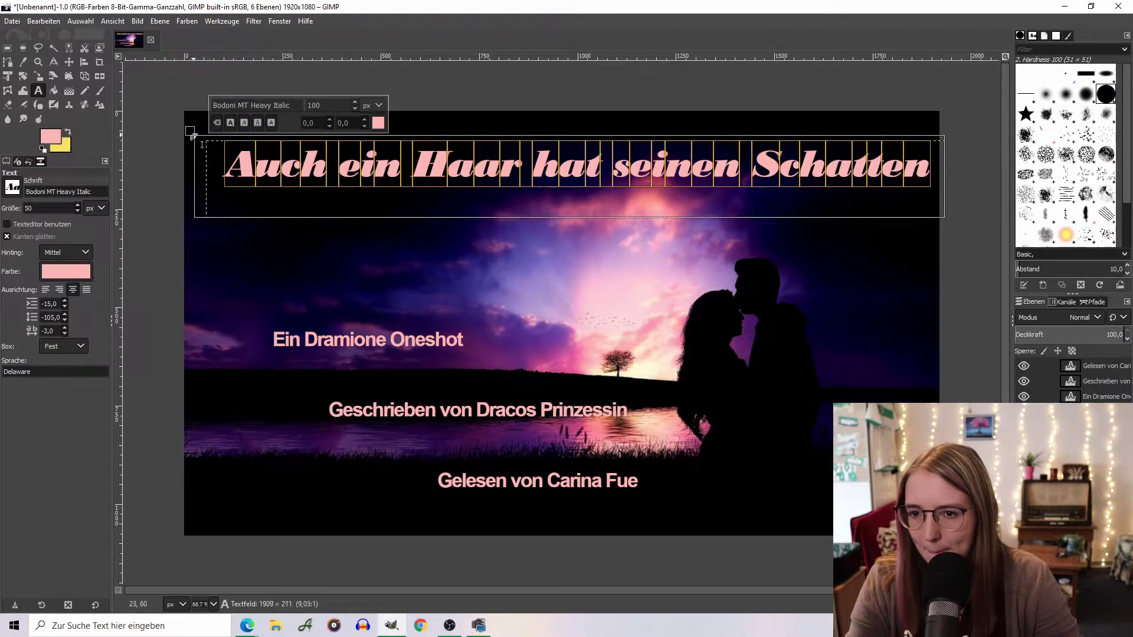
# Try Brush Script MT Italic on the title
pyautogui.click(13, 188)
pyautogui.scroll(-3, 59, 269)
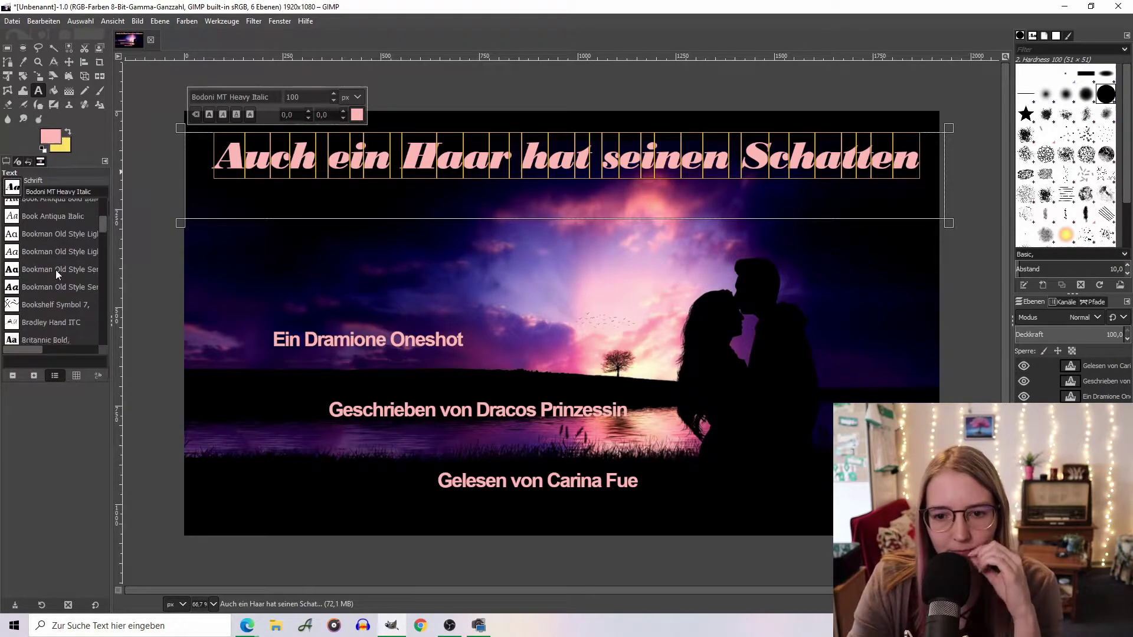
pyautogui.scroll(-1, 27, 279)
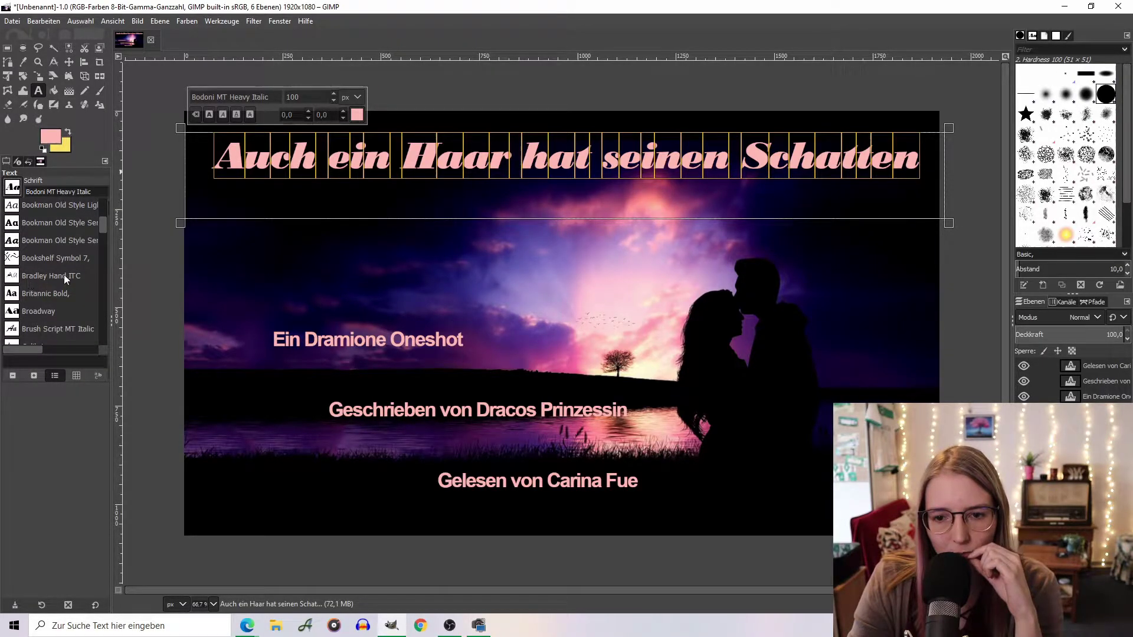
pyautogui.scroll(-1, 64, 275)
pyautogui.click(62, 305)
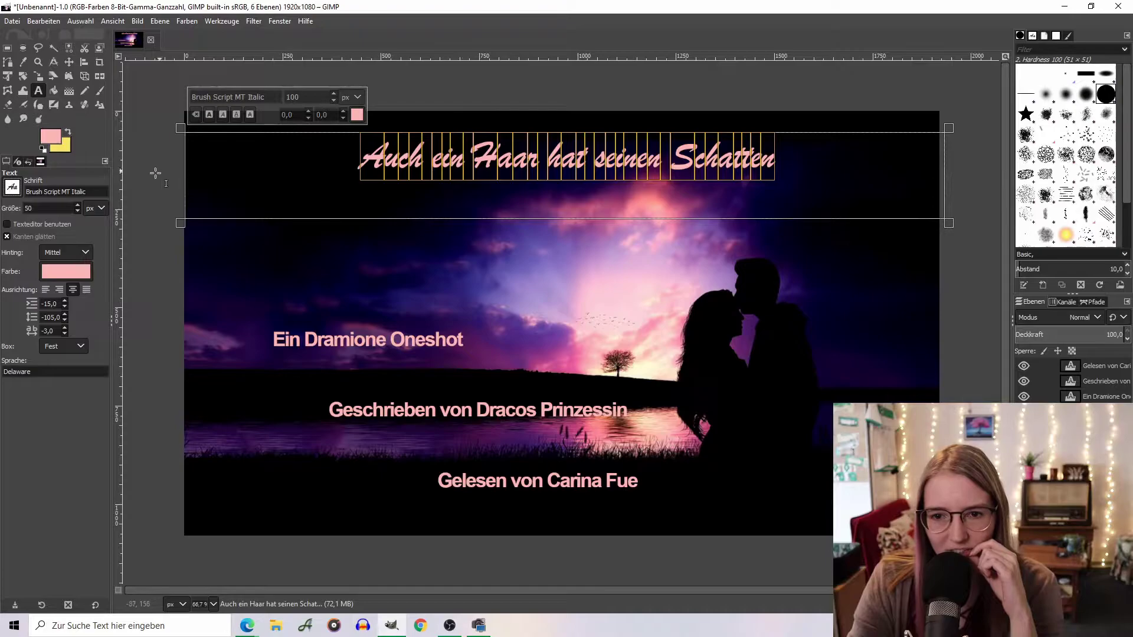
# Try Colonna MT, then Chiller Semi-Expanded, on the title
pyautogui.click(13, 187)
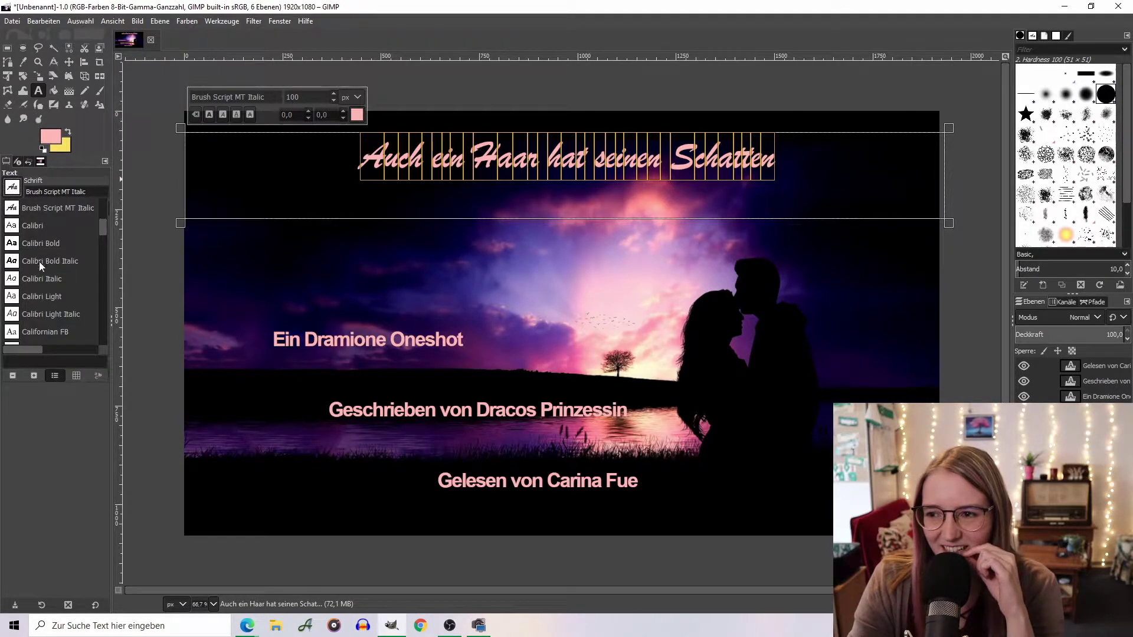
pyautogui.scroll(-1, 42, 263)
pyautogui.scroll(-2, 44, 263)
pyautogui.scroll(-2, 44, 264)
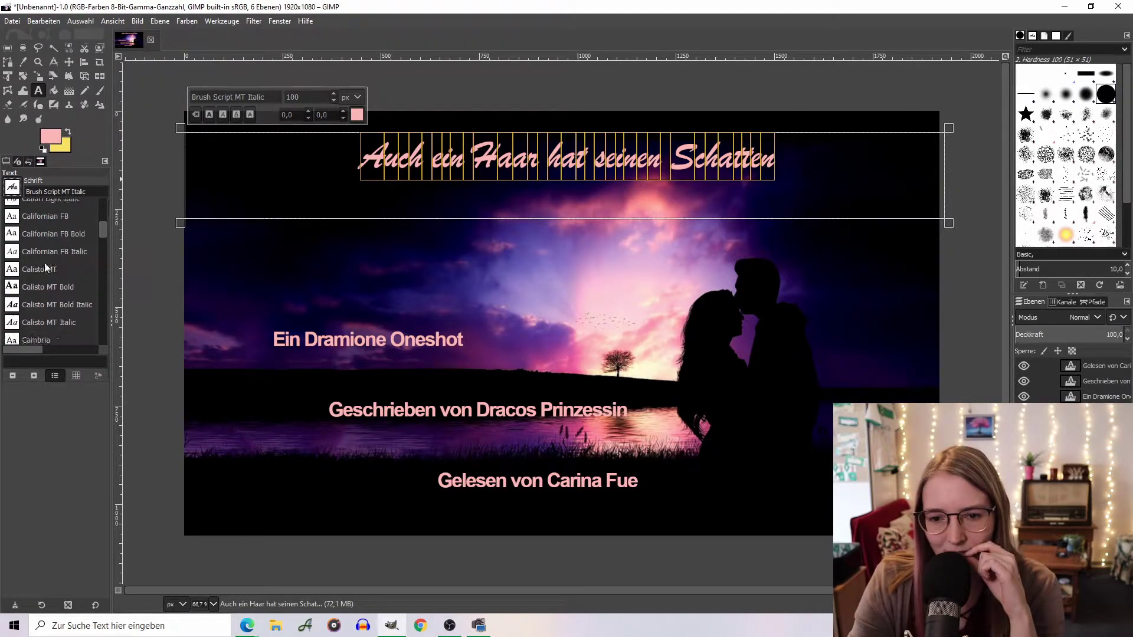
pyautogui.scroll(-1, 45, 263)
pyautogui.scroll(-2, 44, 263)
pyautogui.scroll(-2, 44, 263)
pyautogui.scroll(-1, 45, 264)
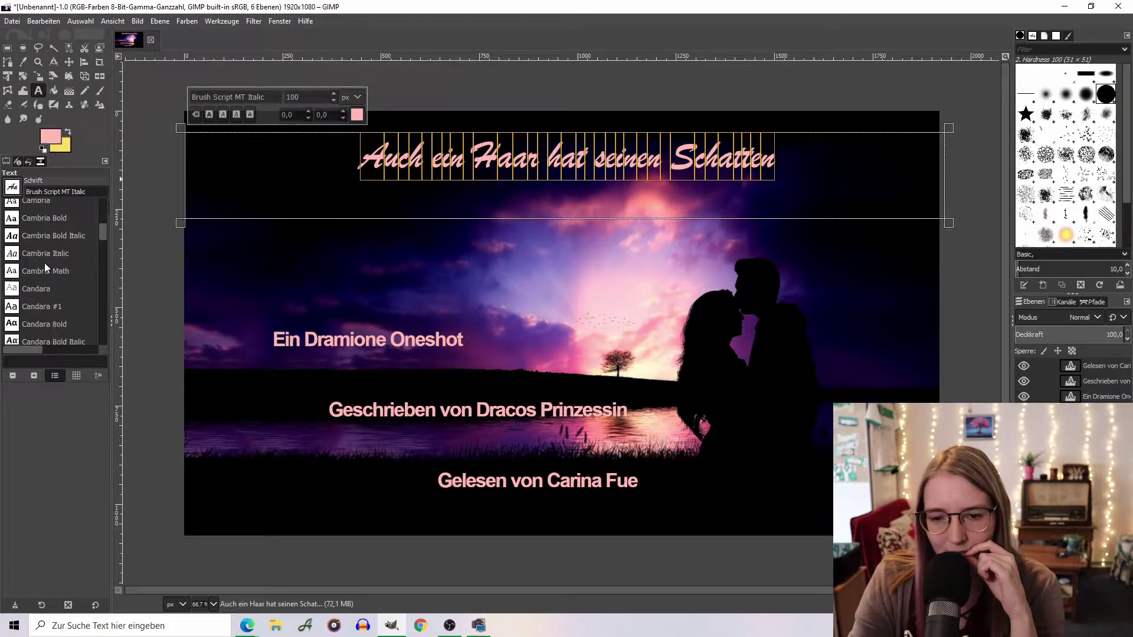
pyautogui.scroll(-1, 45, 263)
pyautogui.scroll(-1, 44, 263)
pyautogui.scroll(-1, 44, 263)
pyautogui.scroll(-2, 44, 263)
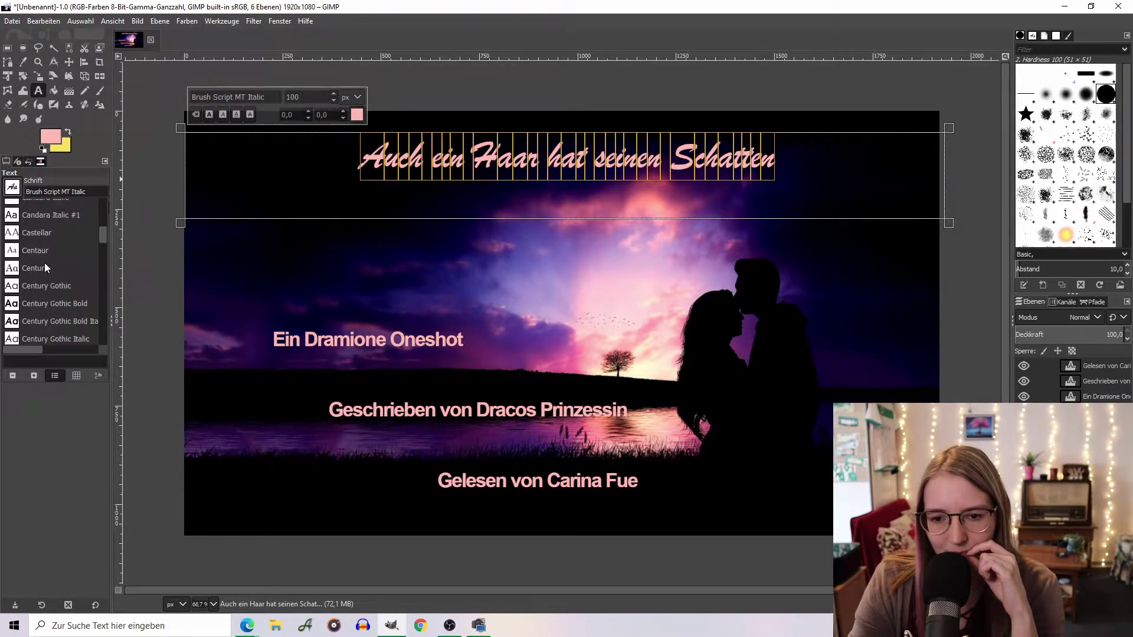
pyautogui.scroll(-2, 44, 263)
pyautogui.scroll(-2, 45, 263)
pyautogui.scroll(-2, 45, 263)
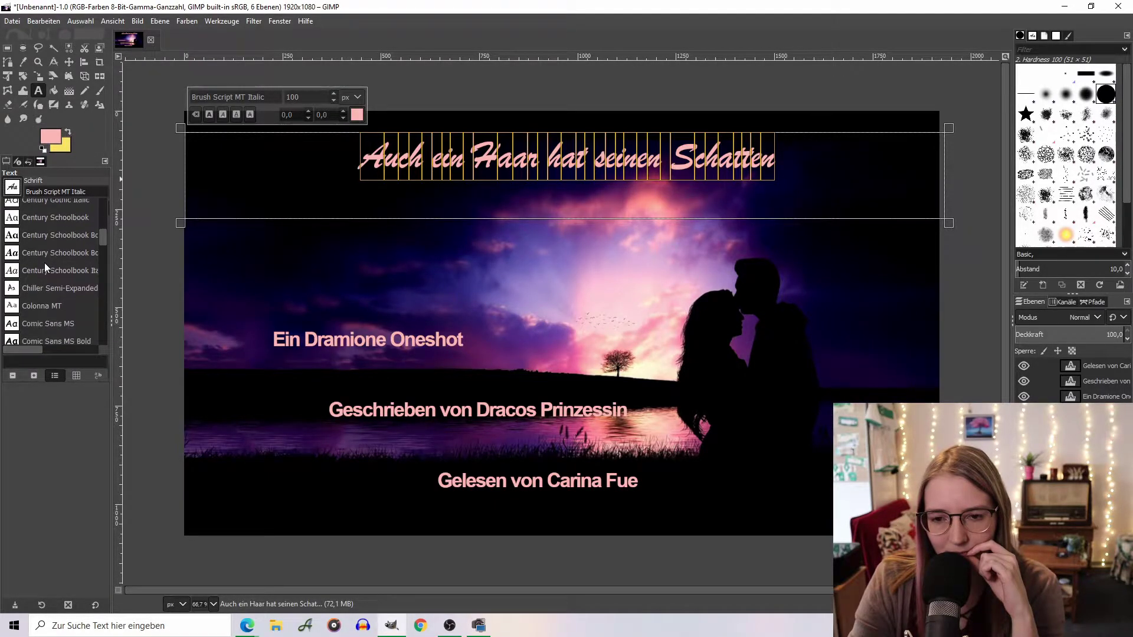
pyautogui.scroll(-1, 44, 264)
pyautogui.click(30, 280)
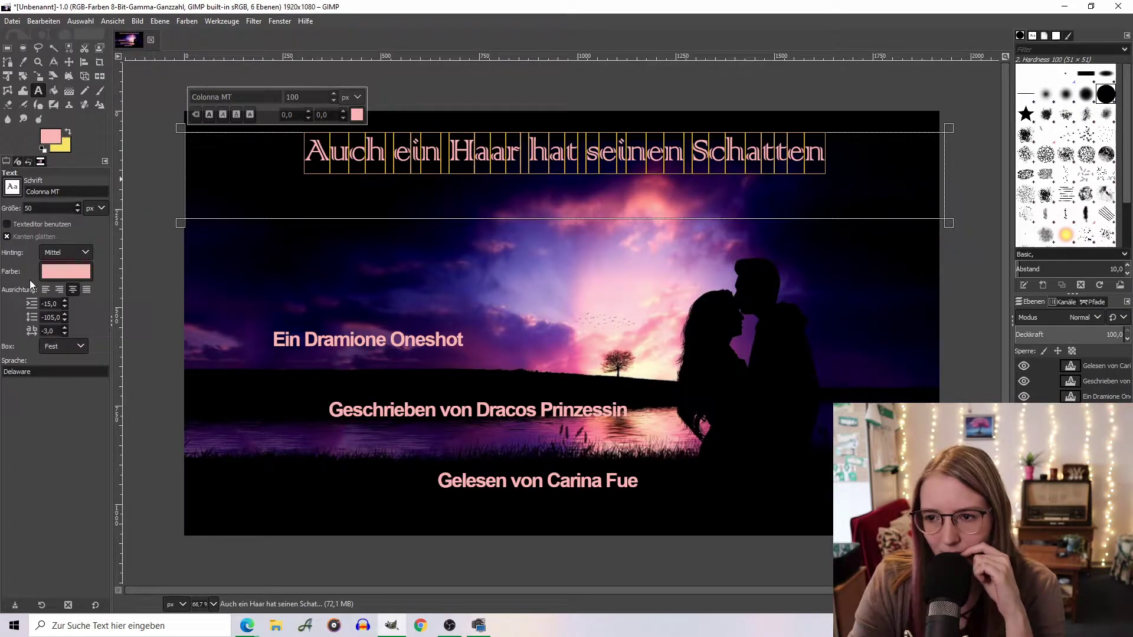
pyautogui.click(12, 187)
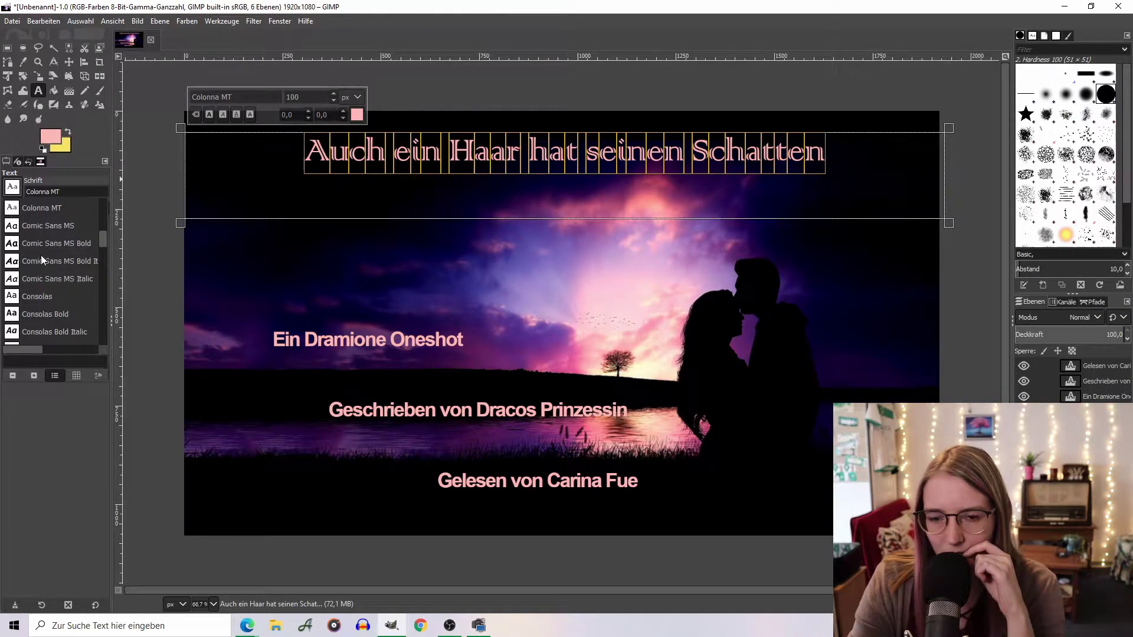
pyautogui.scroll(1, 41, 255)
pyautogui.click(41, 241)
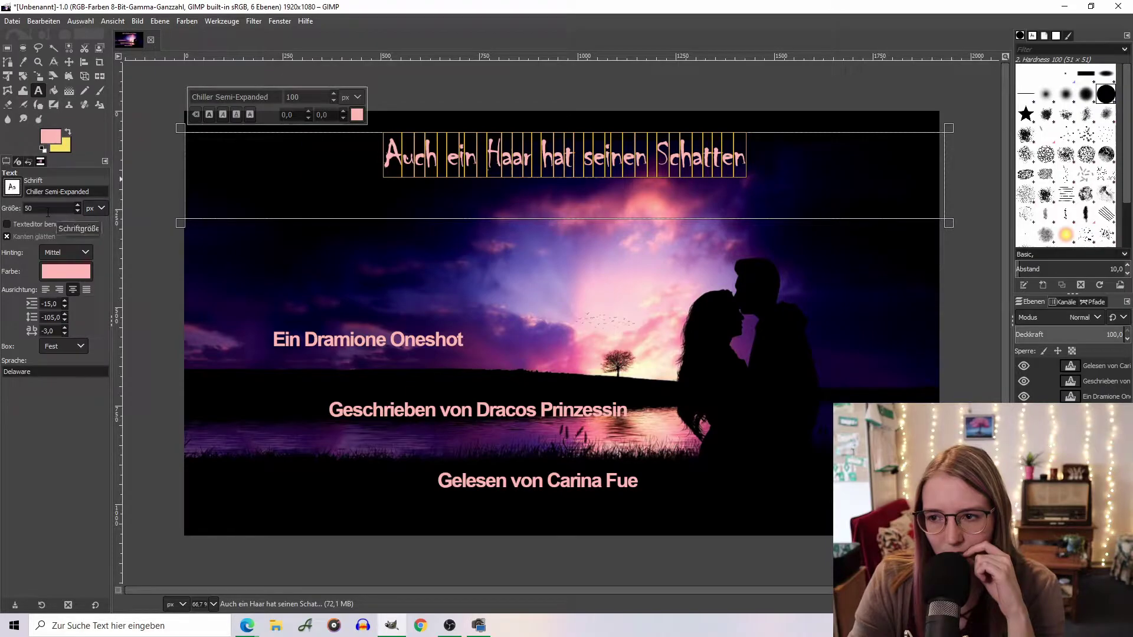
# Try Curlz MT on the title
pyautogui.click(12, 187)
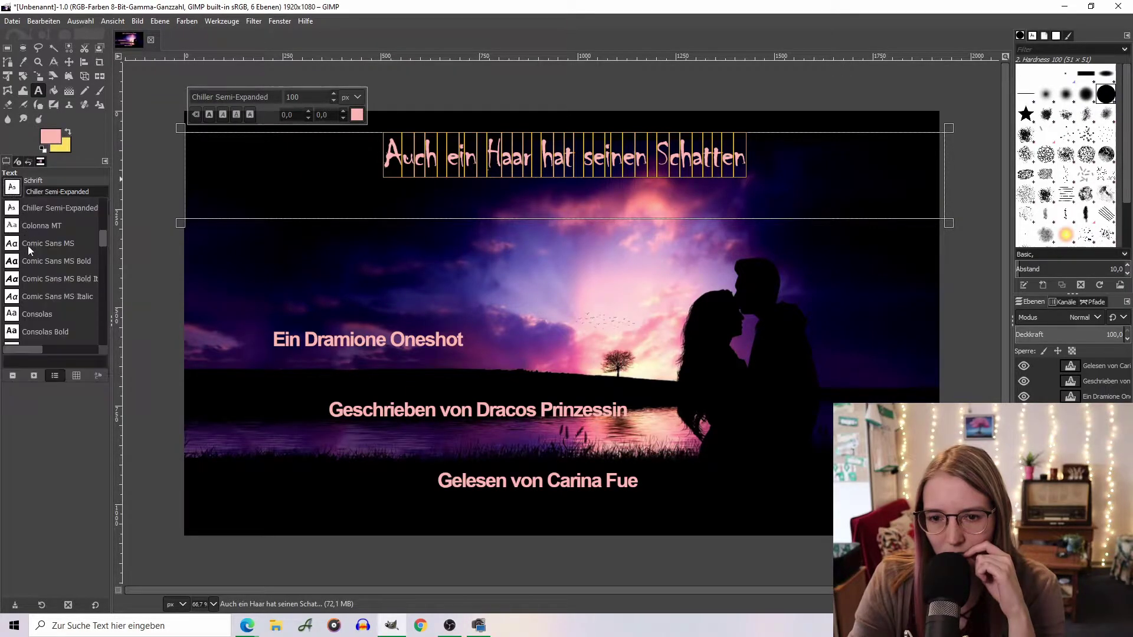
pyautogui.scroll(-2, 27, 250)
pyautogui.scroll(-1, 27, 250)
pyautogui.scroll(-1, 27, 250)
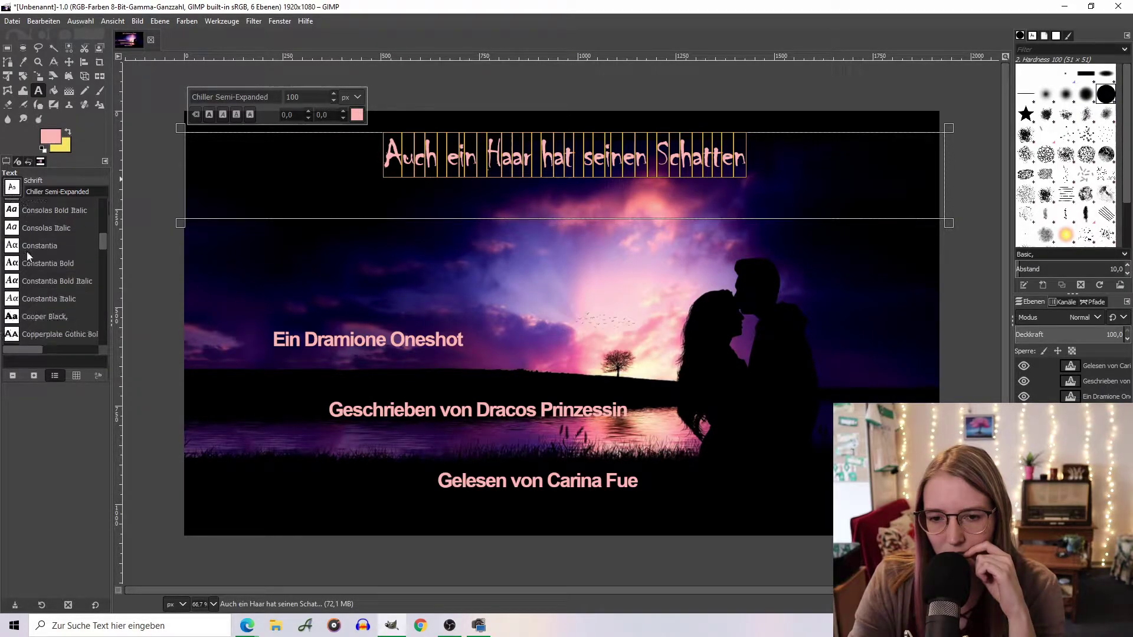
pyautogui.scroll(-1, 26, 252)
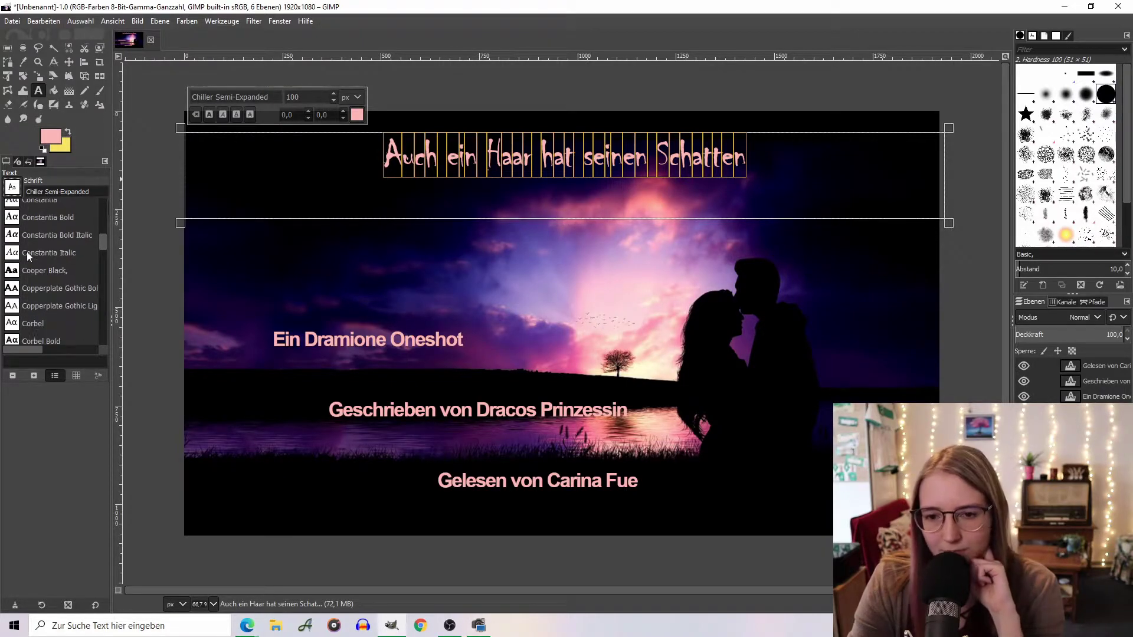
pyautogui.scroll(-1, 27, 251)
pyautogui.scroll(-1, 26, 253)
pyautogui.scroll(-1, 72, 275)
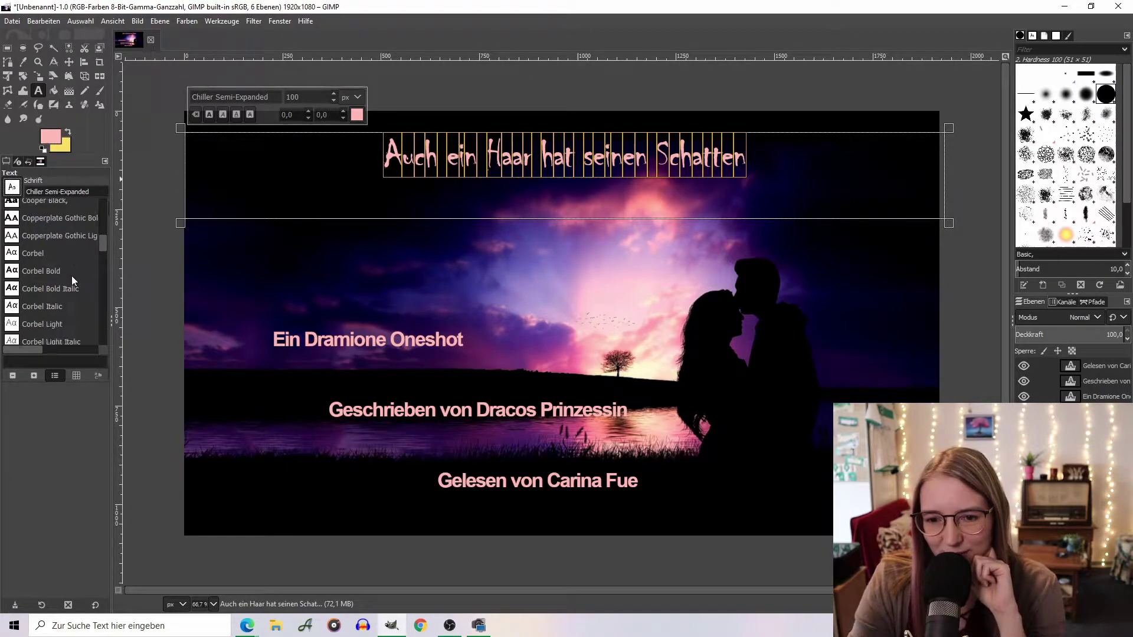
pyautogui.scroll(-1, 72, 272)
pyautogui.scroll(-1, 69, 272)
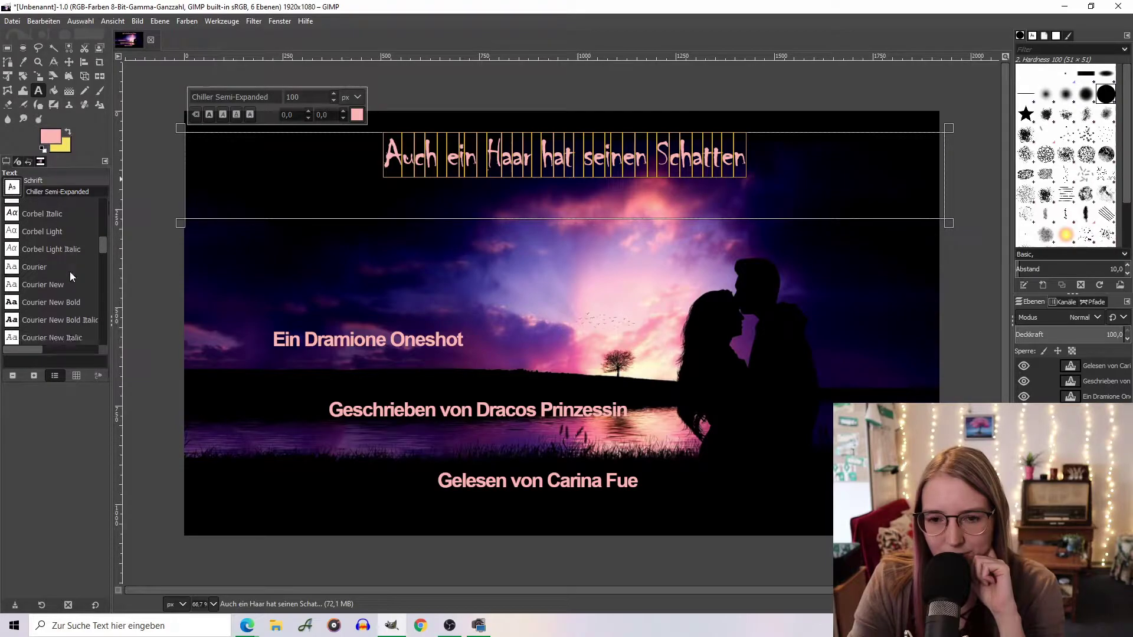
pyautogui.scroll(-1, 69, 271)
pyautogui.scroll(-1, 69, 271)
pyautogui.scroll(-1, 69, 271)
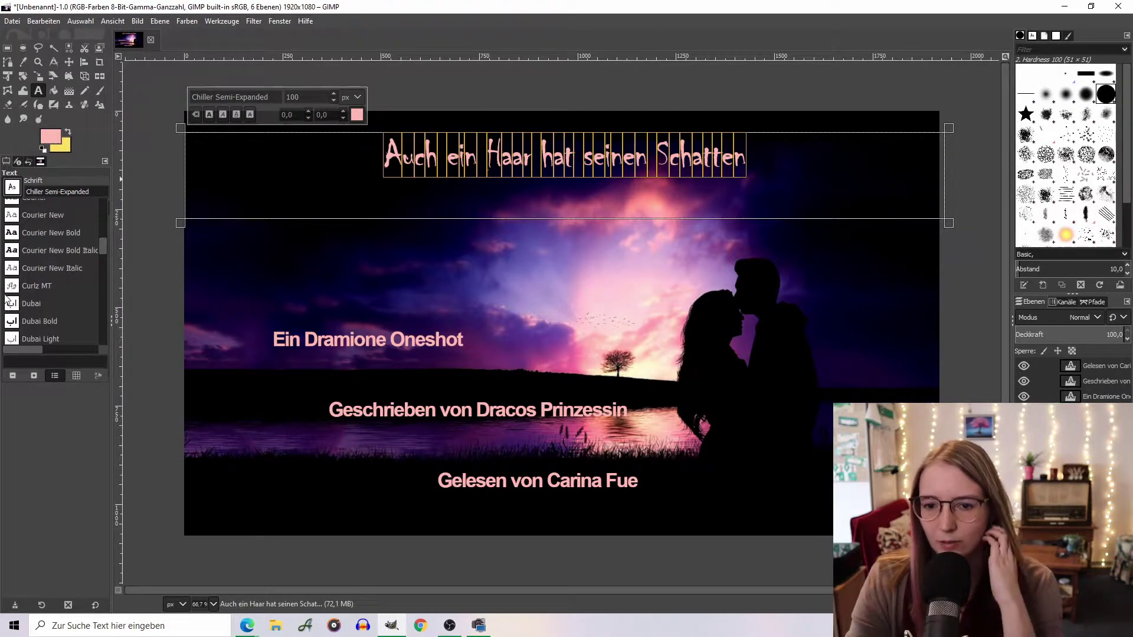
pyautogui.click(10, 290)
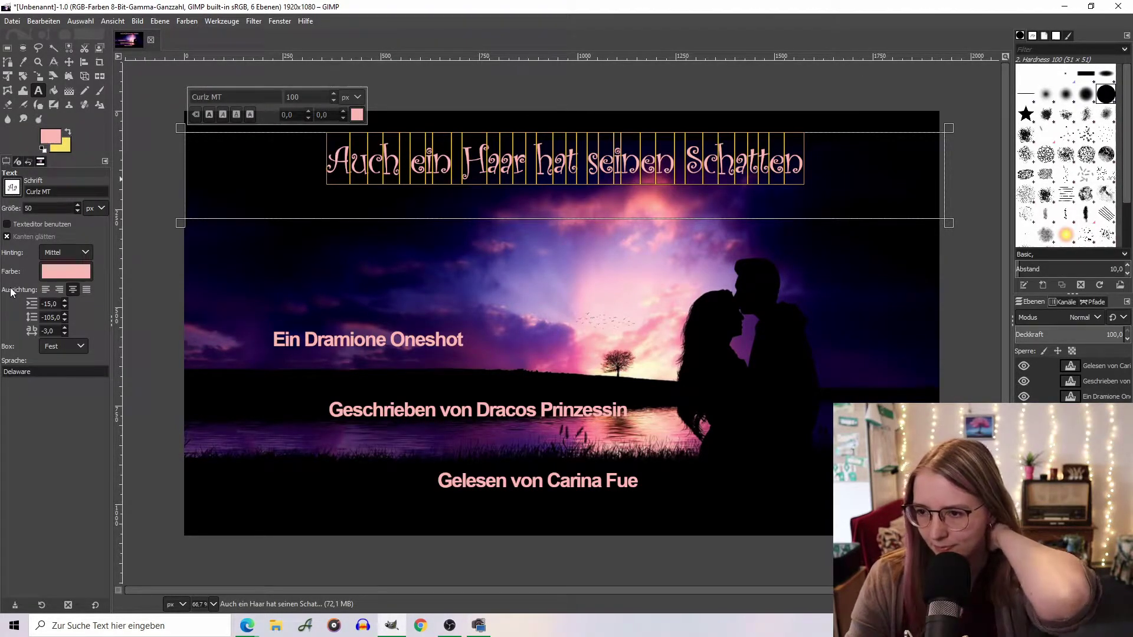
# Try Dubai Bold, Dubai Light and Forte on the title
pyautogui.click(11, 187)
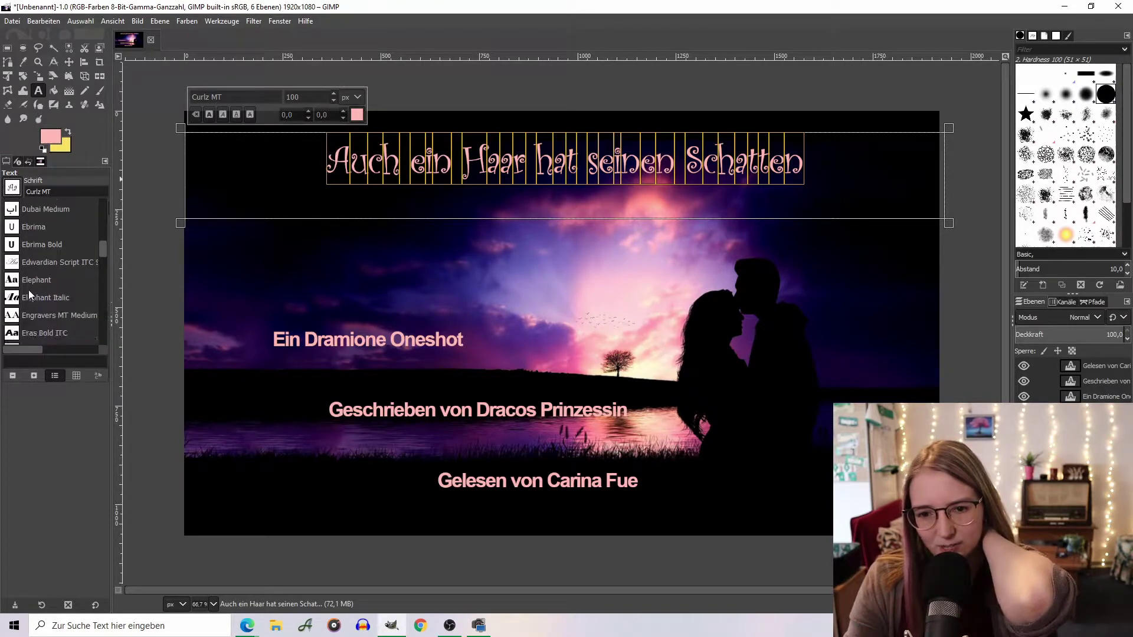
pyautogui.scroll(1, 28, 289)
pyautogui.click(24, 251)
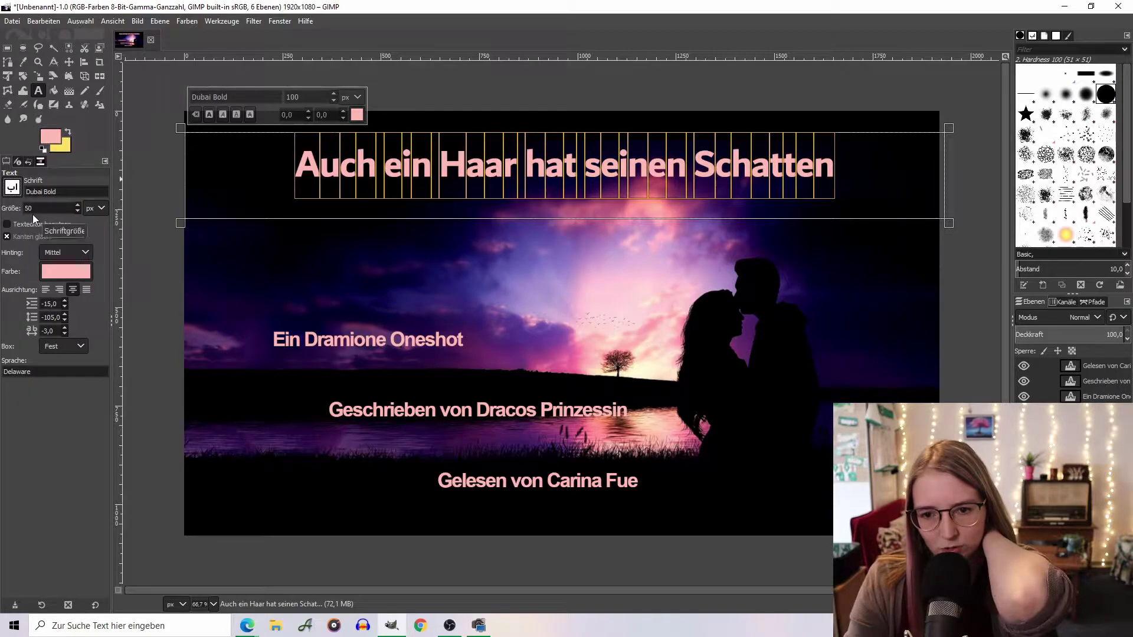
pyautogui.click(12, 188)
pyautogui.click(27, 236)
pyautogui.click(12, 188)
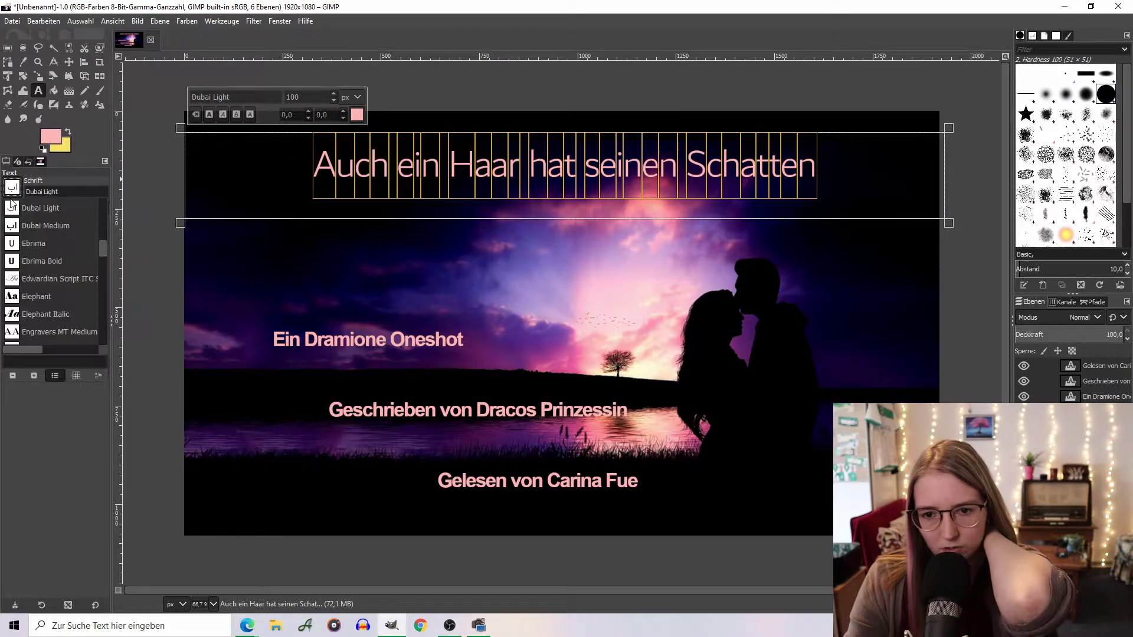
pyautogui.scroll(-3, 24, 247)
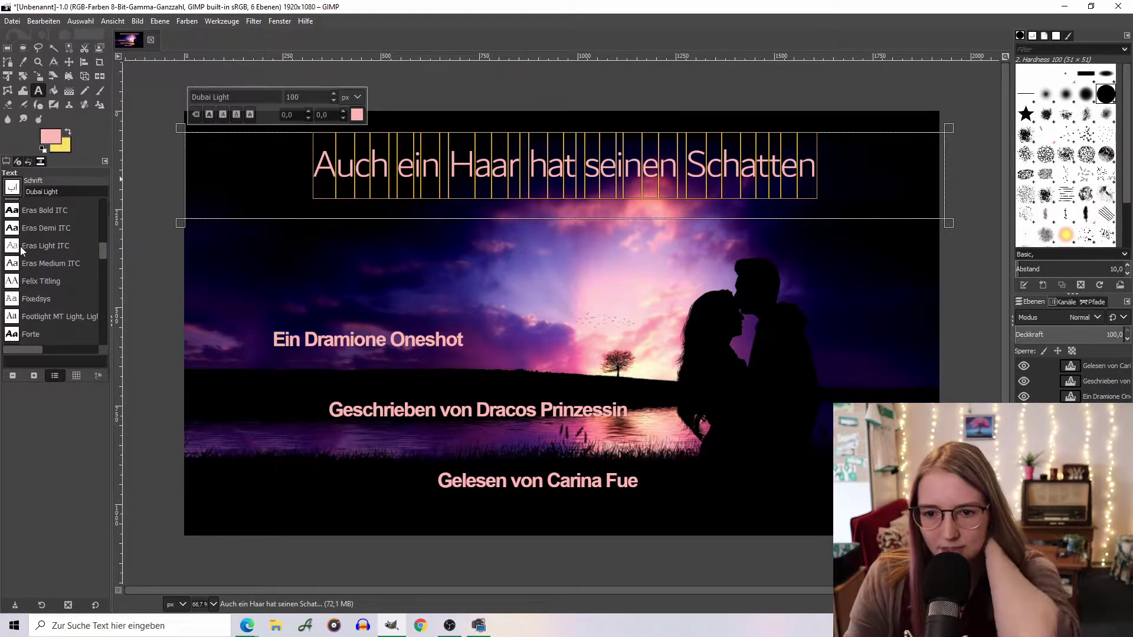
pyautogui.scroll(-2, 21, 269)
pyautogui.scroll(-3, 23, 301)
pyautogui.click(24, 289)
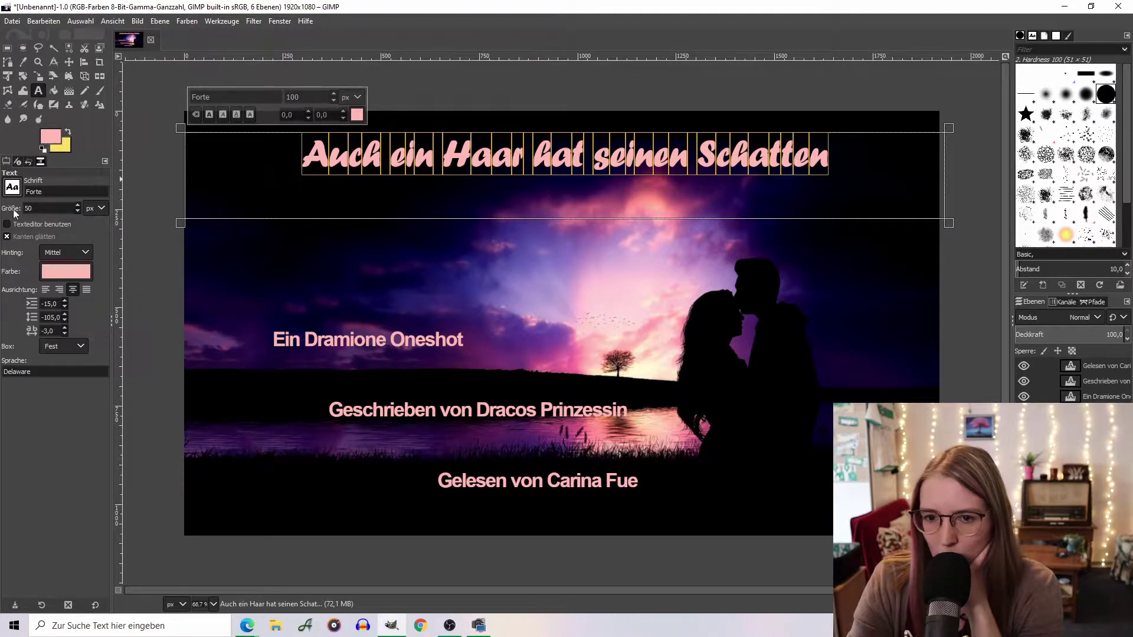
# Settle on Freestyle Script for the title
pyautogui.click(11, 188)
pyautogui.scroll(-2, 42, 269)
pyautogui.scroll(-3, 41, 269)
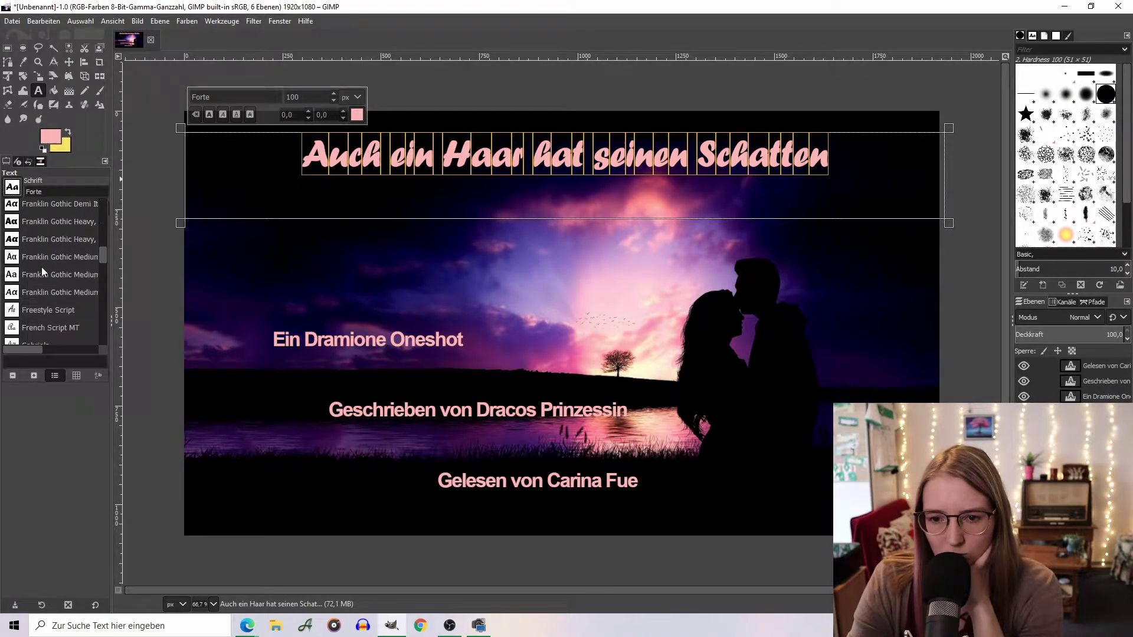
pyautogui.click(42, 309)
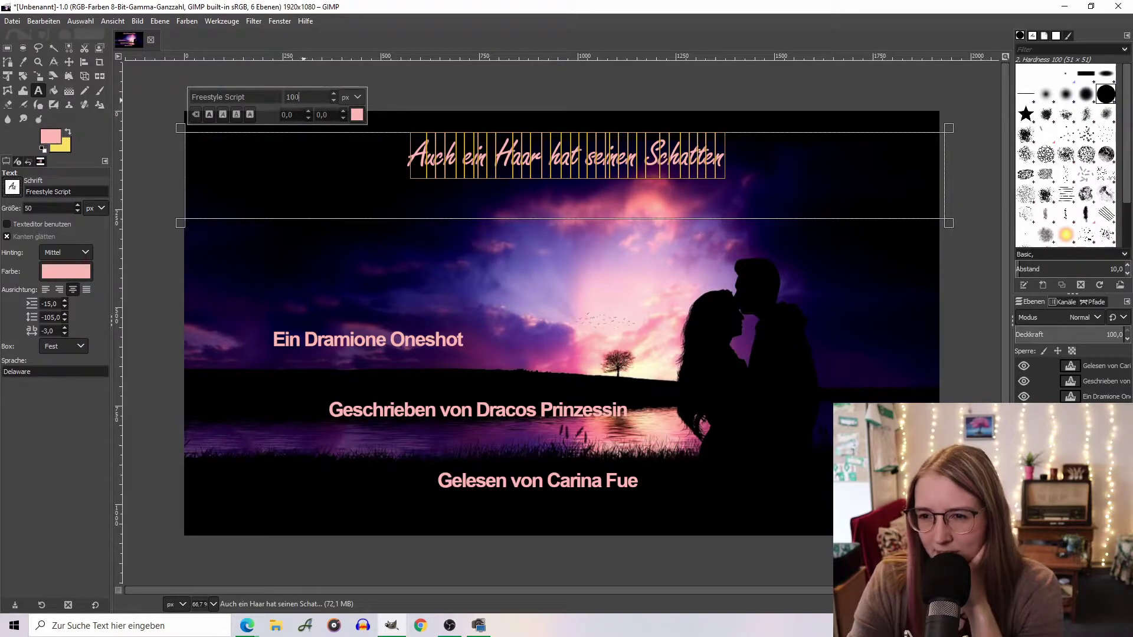
pyautogui.write('150')
# Enlarge the Freestyle Script title to 150 px and make it bold
pyautogui.press('BackSpace')
pyautogui.press('BackSpace')
pyautogui.write('50')
pyautogui.press('Return')
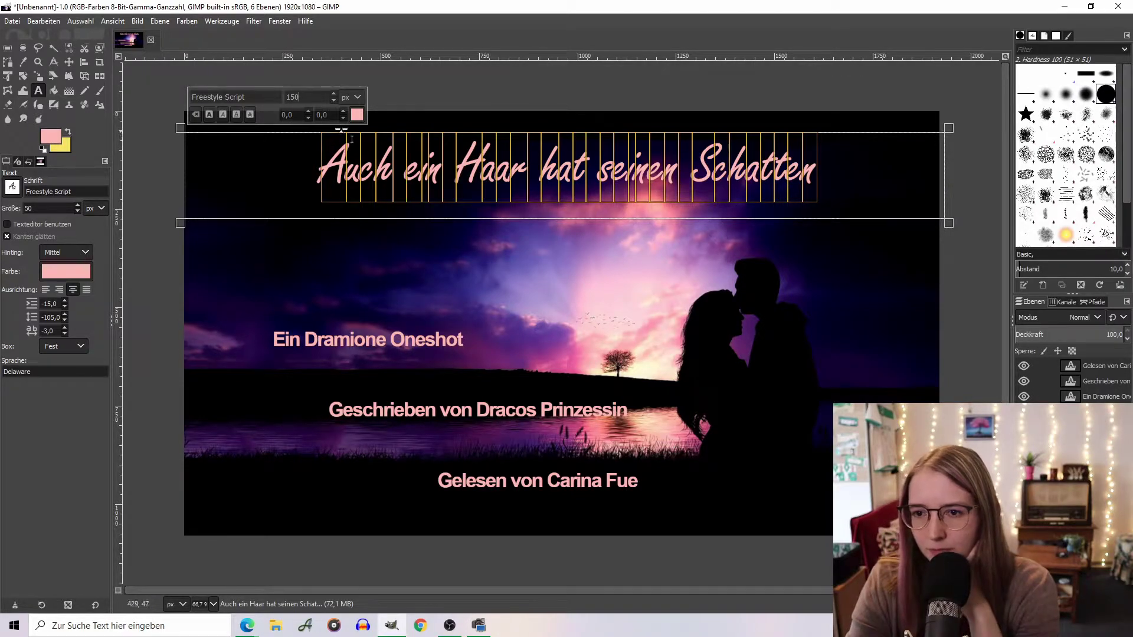
pyautogui.click(206, 116)
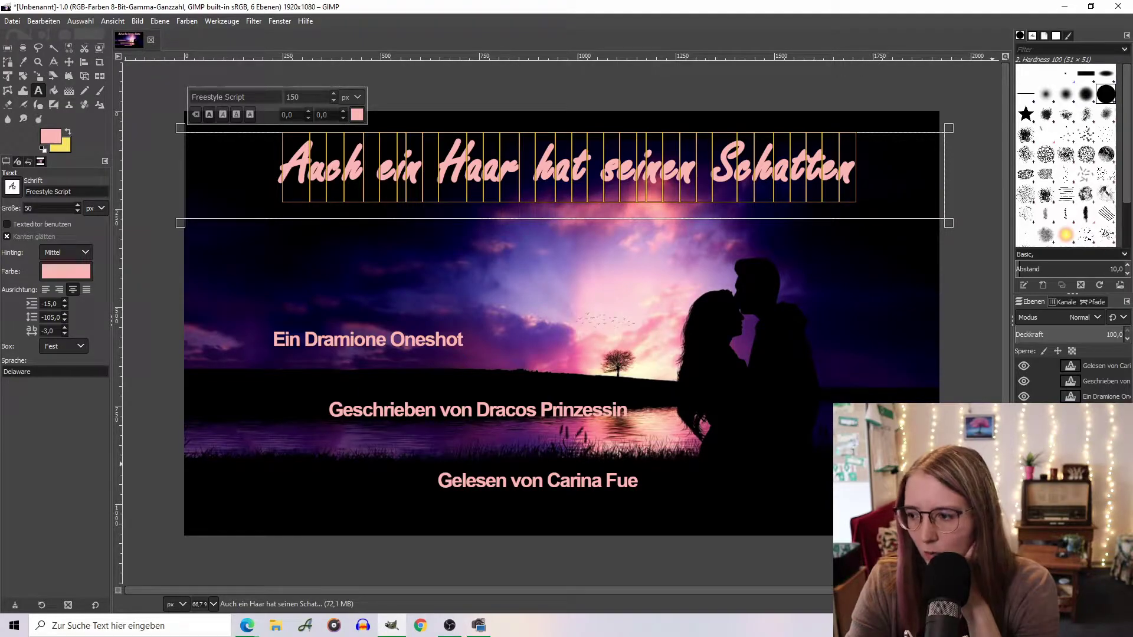
pyautogui.click(1098, 442)
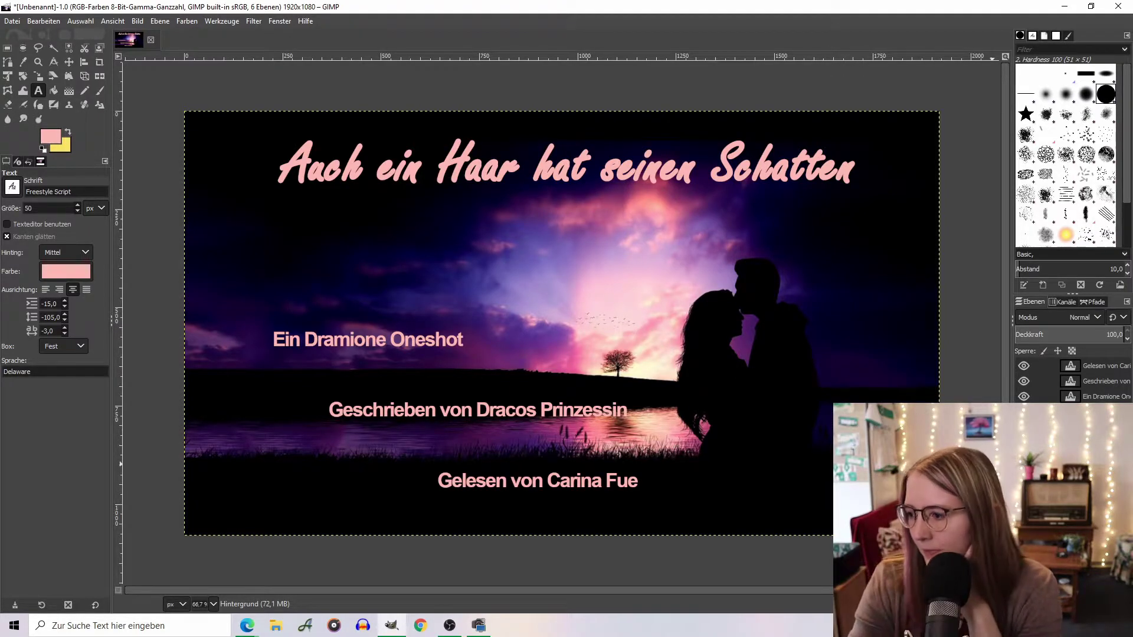
# Nudge the title slightly higher, then make the Ein Dramione Oneshot layer active
pyautogui.click(1098, 412)
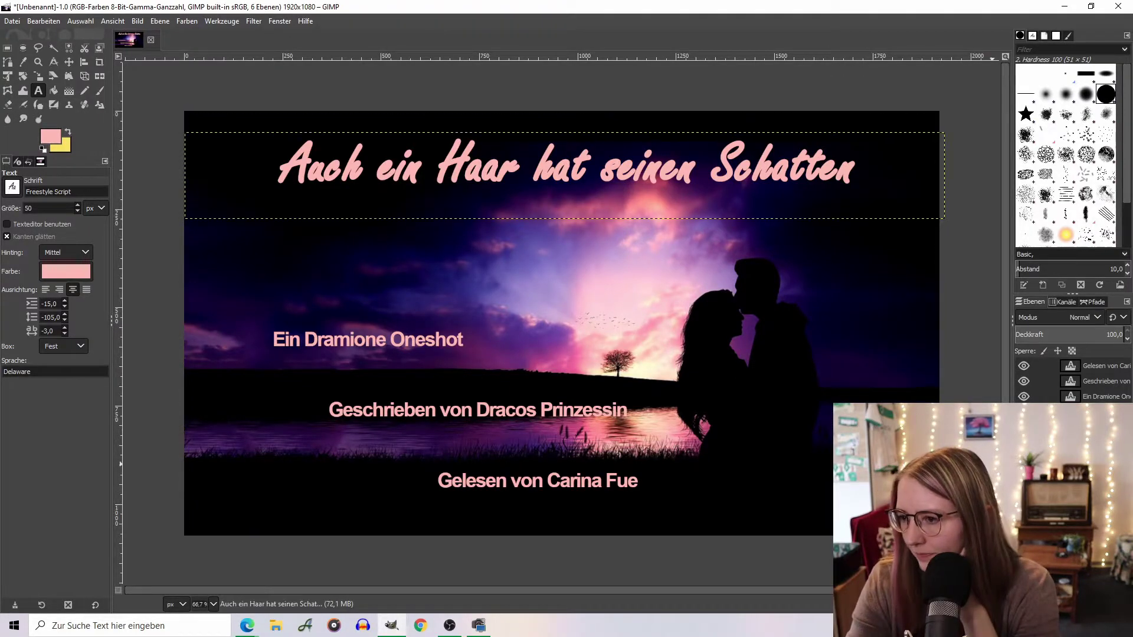
pyautogui.click(69, 61)
pyautogui.moveTo(505, 184); pyautogui.dragTo(505, 176)
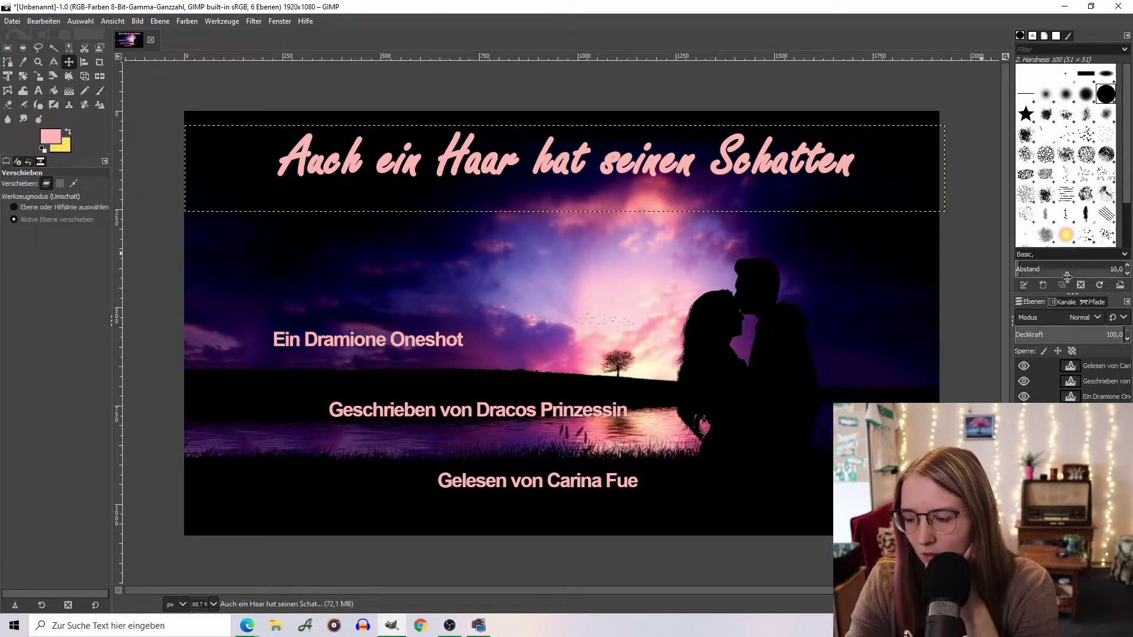
pyautogui.moveTo(601, 164); pyautogui.dragTo(602, 158)
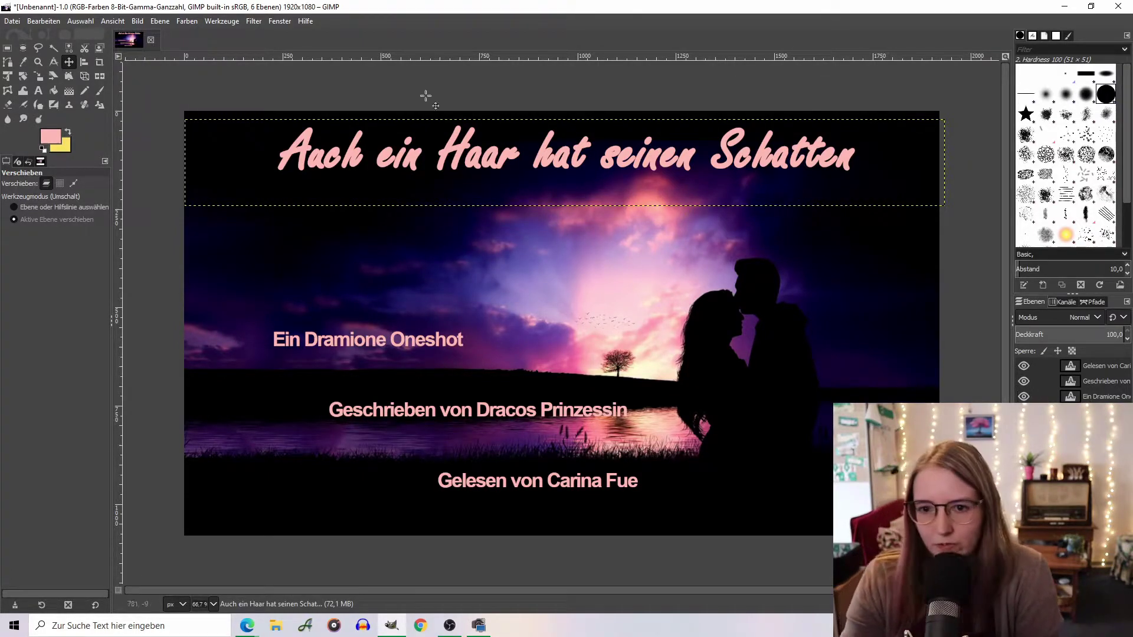
pyautogui.press('t')
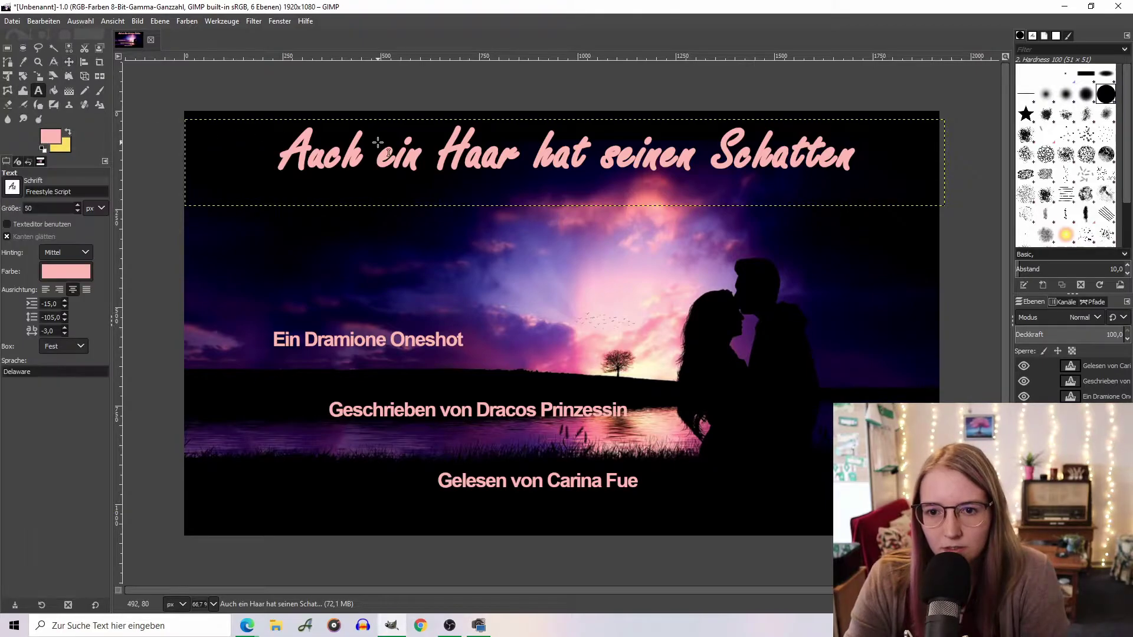
pyautogui.press('pageup')
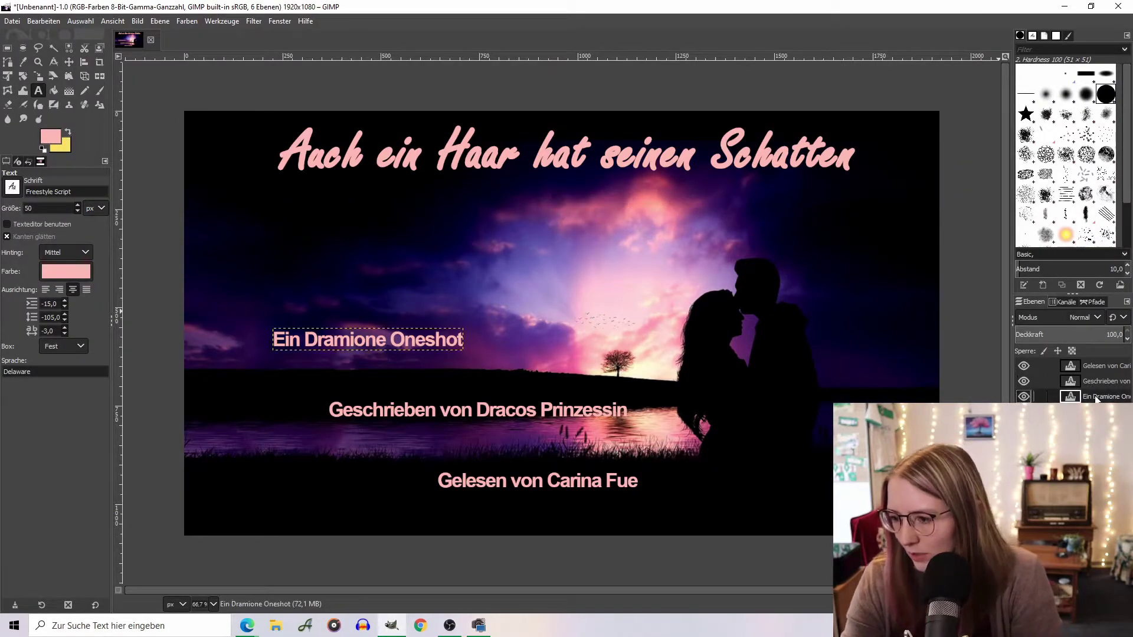
# Switch the Ein Dramione Oneshot line from Arial Bold to Freestyle Script
pyautogui.click(322, 340)
pyautogui.hotkey('ctrl', 'a')
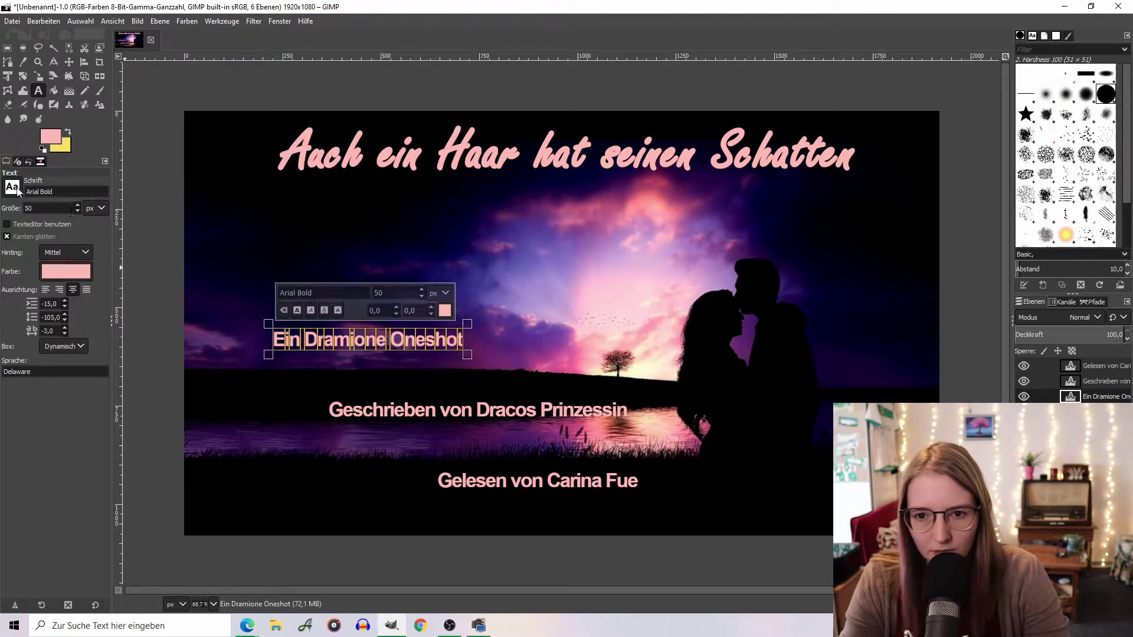
pyautogui.click(18, 189)
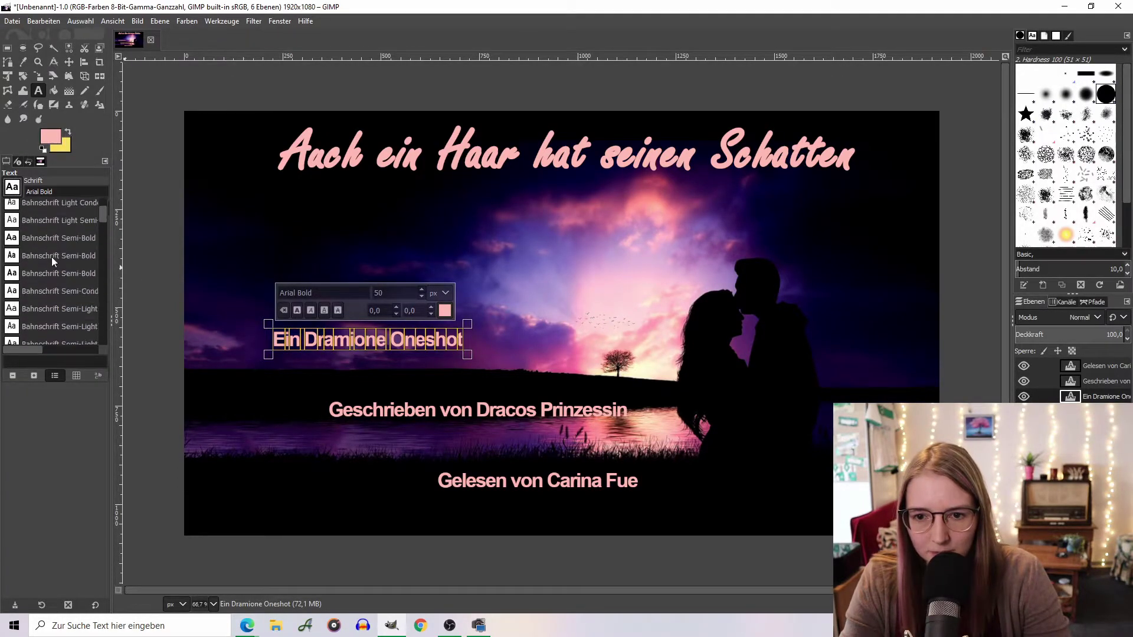
pyautogui.scroll(-3, 52, 256)
pyautogui.scroll(-3, 52, 262)
pyautogui.scroll(-3, 54, 263)
pyautogui.scroll(-3, 54, 263)
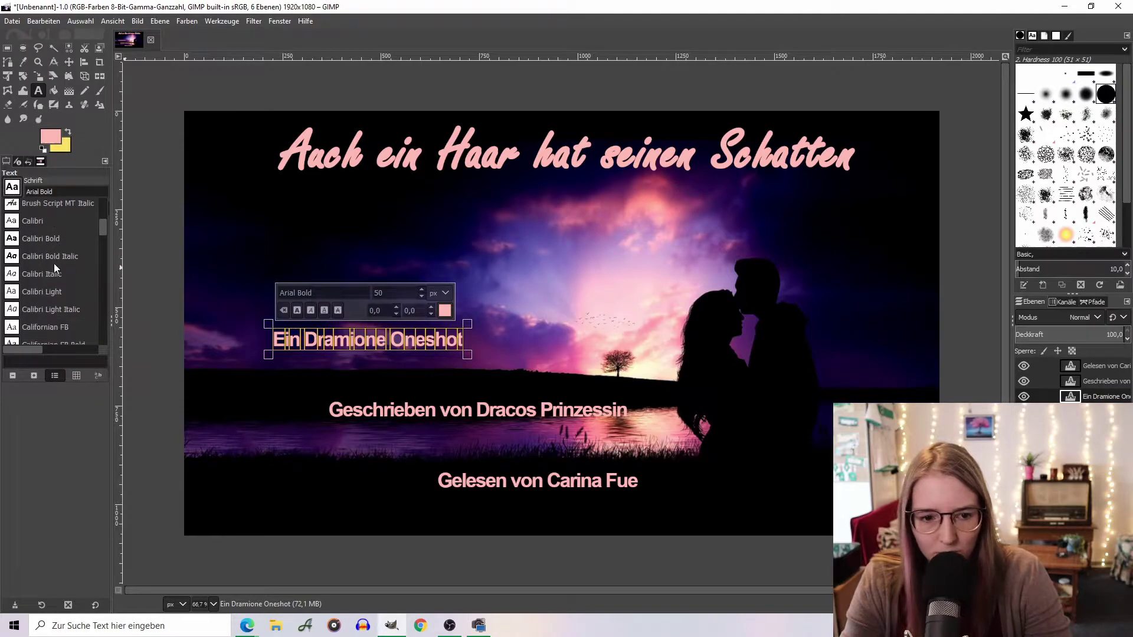
pyautogui.scroll(-3, 54, 264)
pyautogui.scroll(-3, 55, 263)
pyautogui.scroll(-3, 54, 263)
pyautogui.scroll(-3, 54, 264)
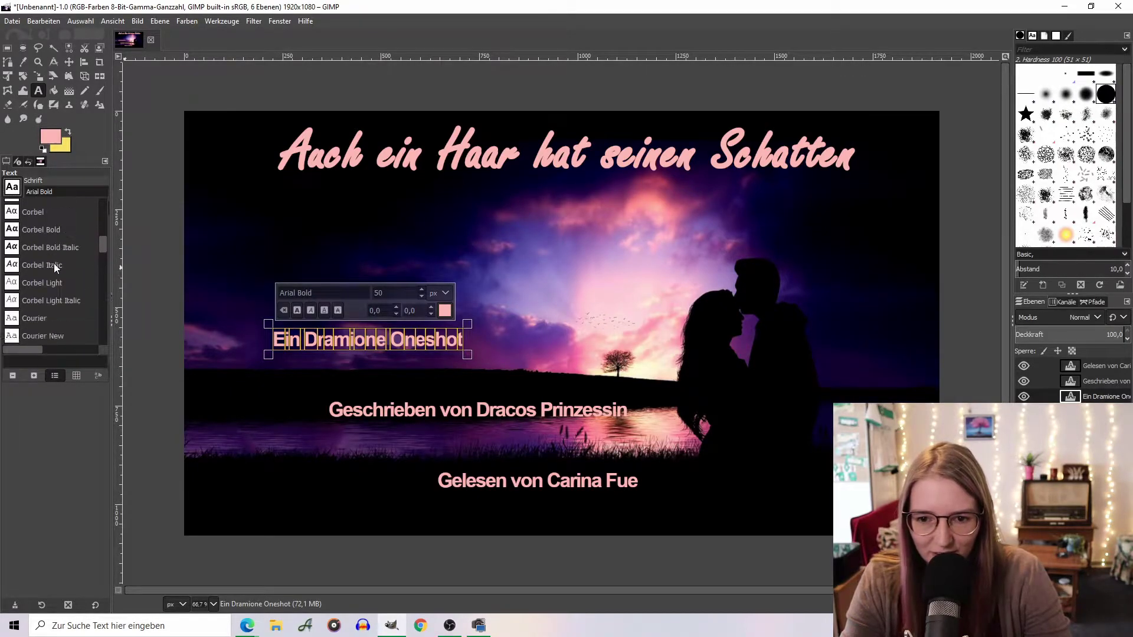
pyautogui.scroll(-3, 54, 263)
pyautogui.scroll(-3, 72, 254)
pyautogui.scroll(-3, 91, 248)
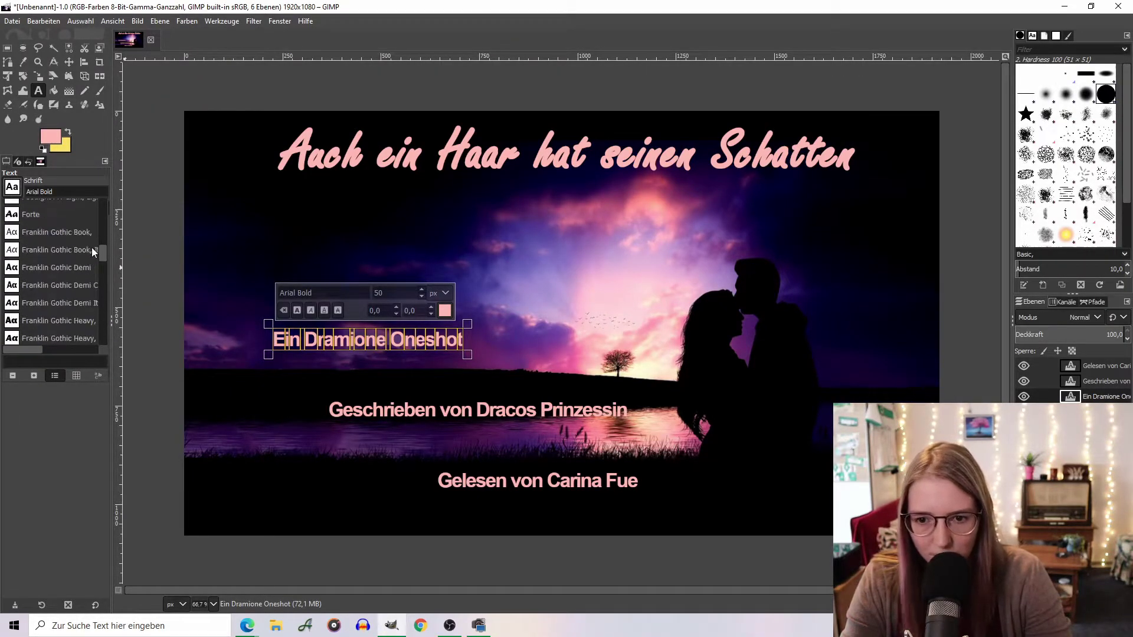
pyautogui.scroll(1, 91, 249)
pyautogui.scroll(2, 90, 250)
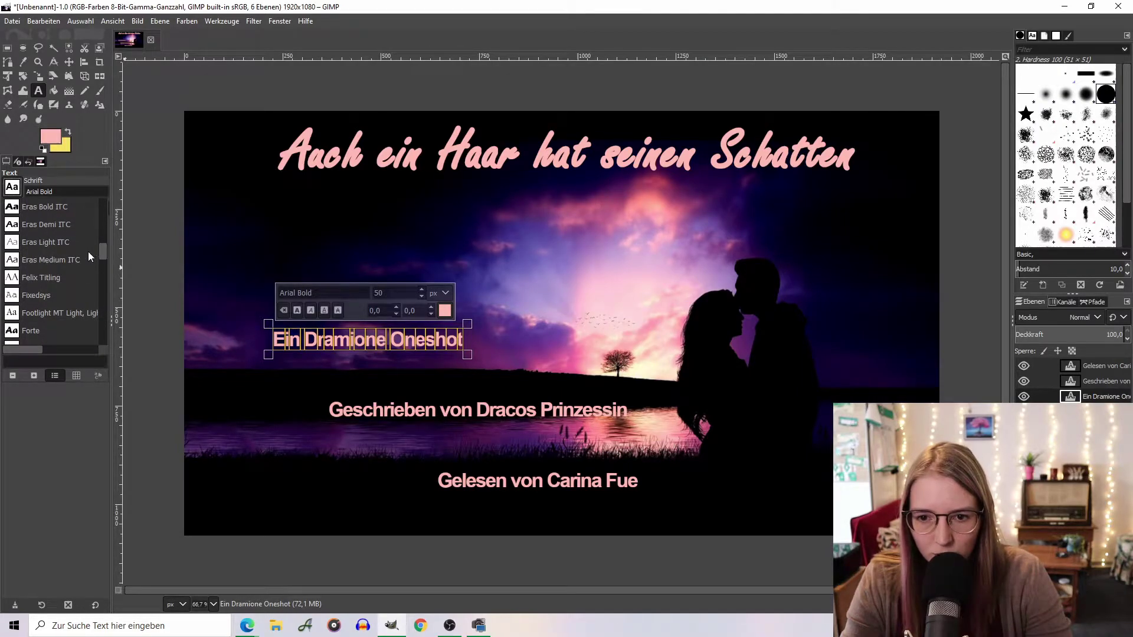
pyautogui.scroll(-2, 87, 252)
pyautogui.scroll(-2, 87, 252)
pyautogui.scroll(-2, 87, 252)
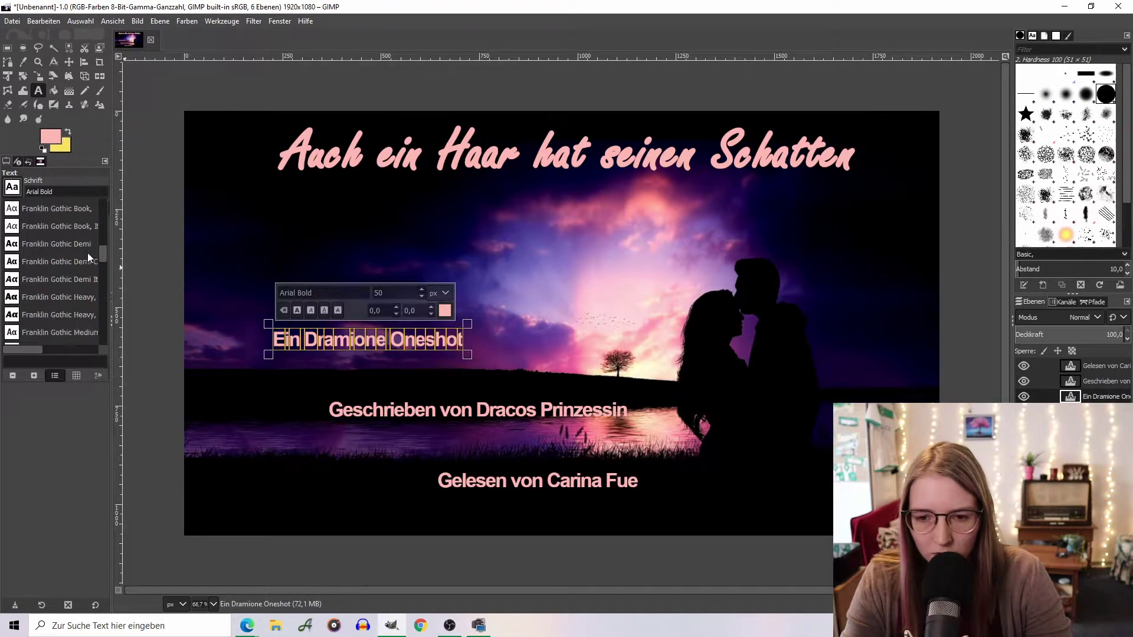
pyautogui.scroll(-2, 87, 252)
pyautogui.click(58, 224)
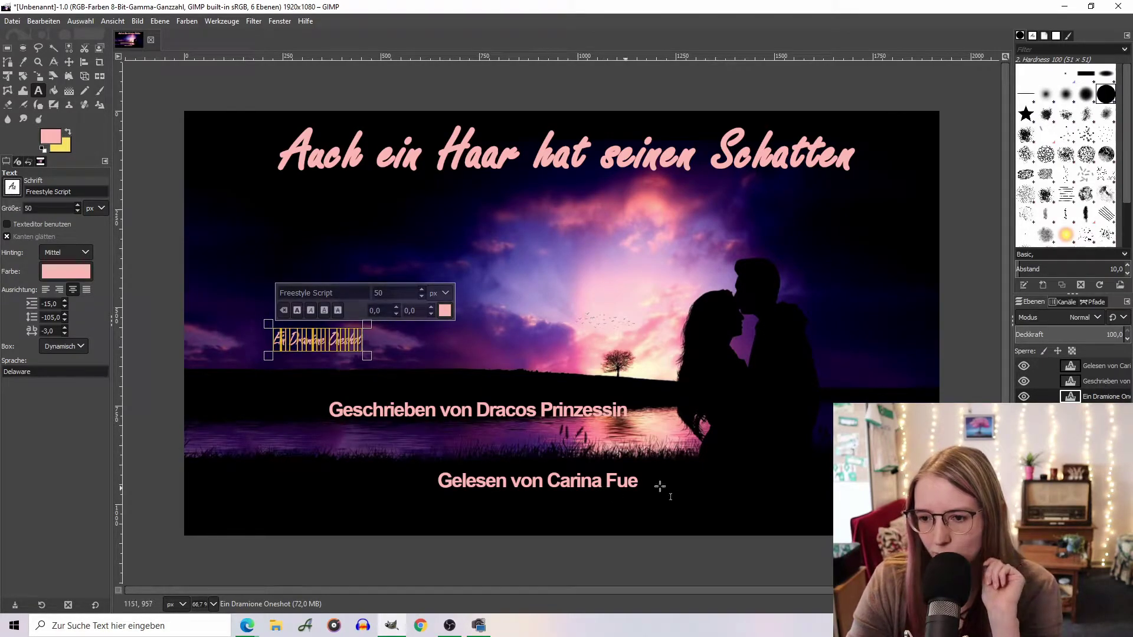
# Drag the author credit to bottom left, reader credit to bottom right, and subtitle down above the lake
pyautogui.click(1100, 382)
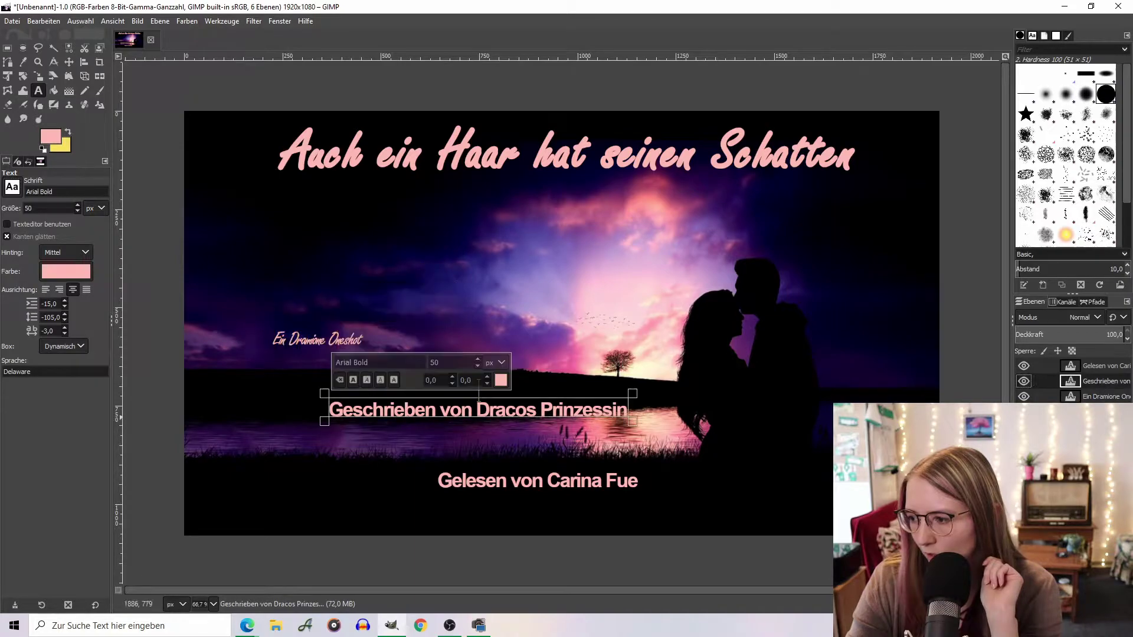
pyautogui.click(66, 62)
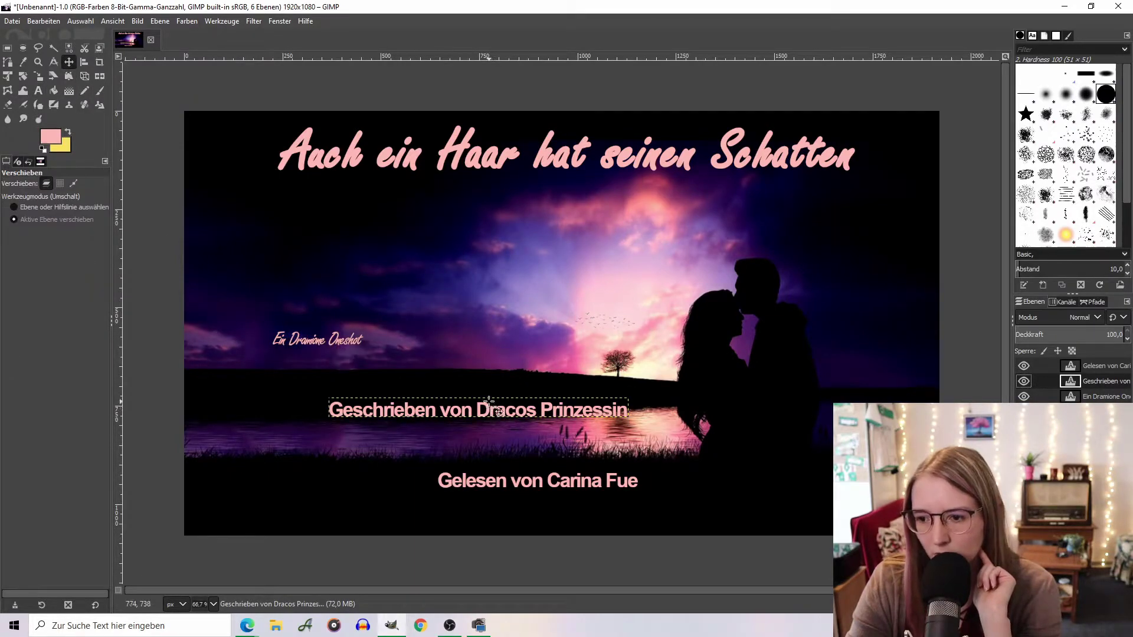
pyautogui.moveTo(499, 412); pyautogui.dragTo(368, 509)
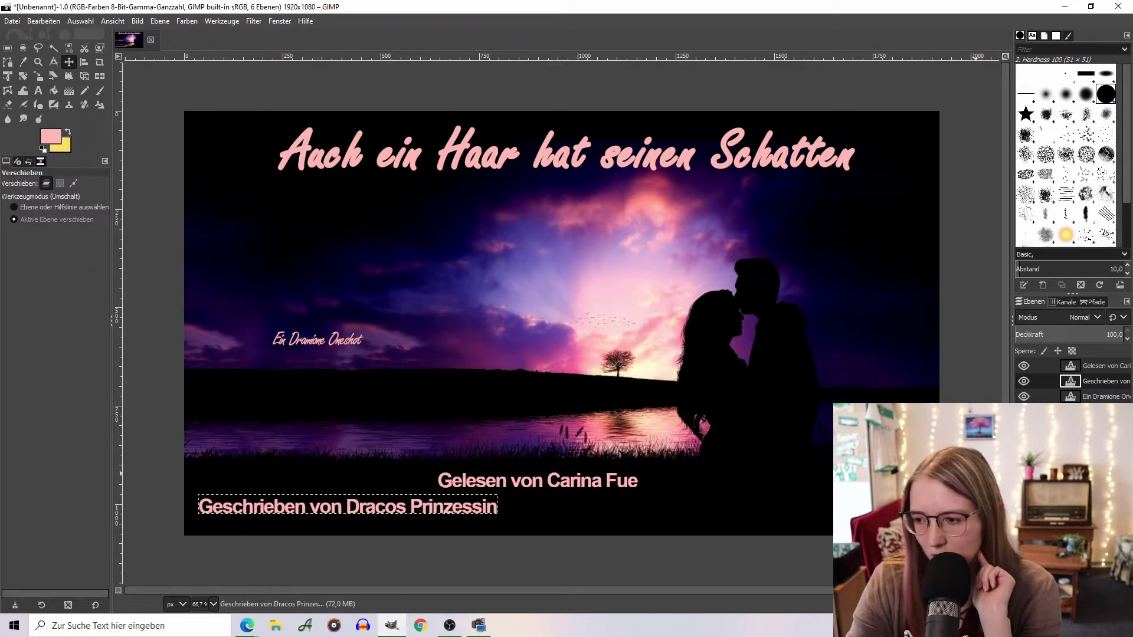
pyautogui.moveTo(580, 487)
pyautogui.mouseDown()
pyautogui.moveTo(759, 510)
pyautogui.moveTo(825, 501)
pyautogui.mouseUp()
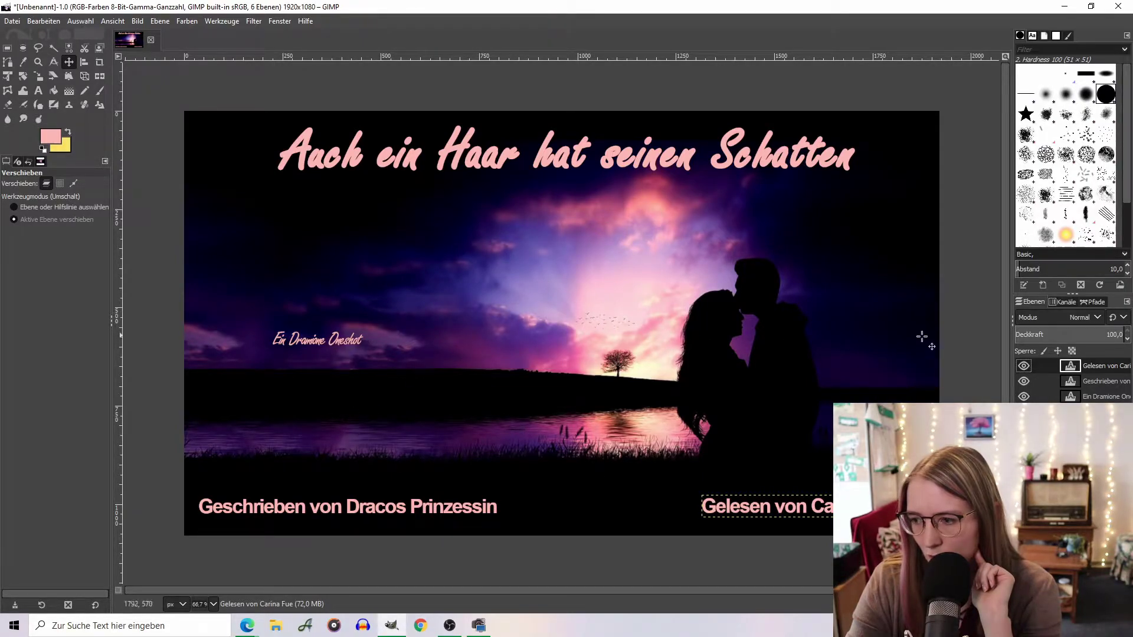
pyautogui.click(1101, 399)
pyautogui.moveTo(339, 354); pyautogui.dragTo(446, 416)
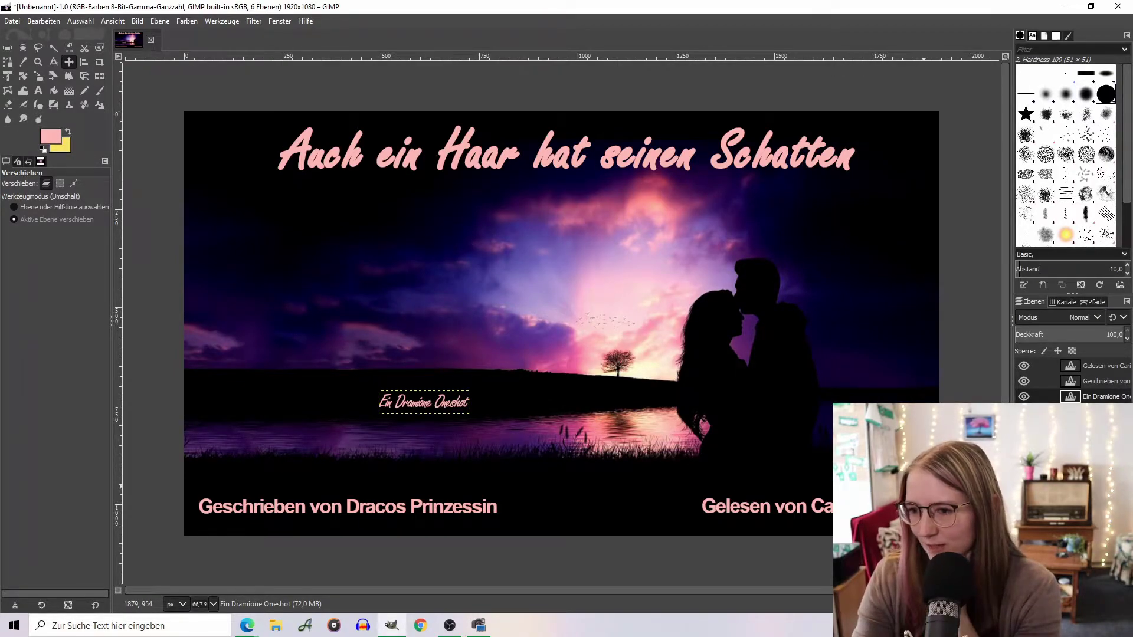
# Set the Ein Dramione Oneshot subtitle to 120 px italic
pyautogui.click(38, 92)
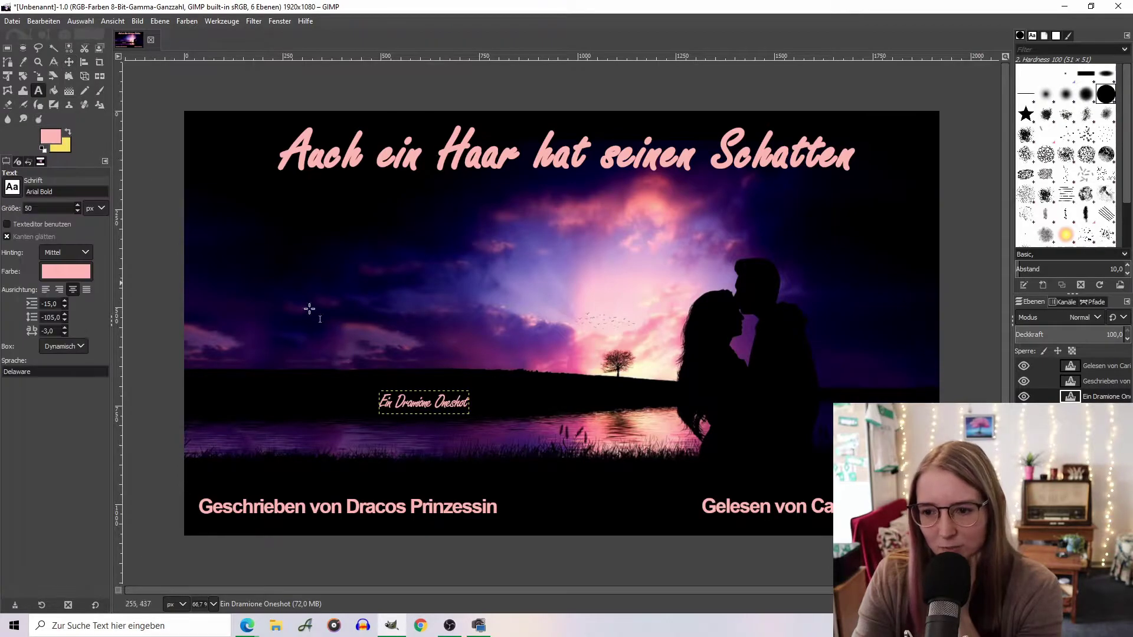
pyautogui.click(443, 402)
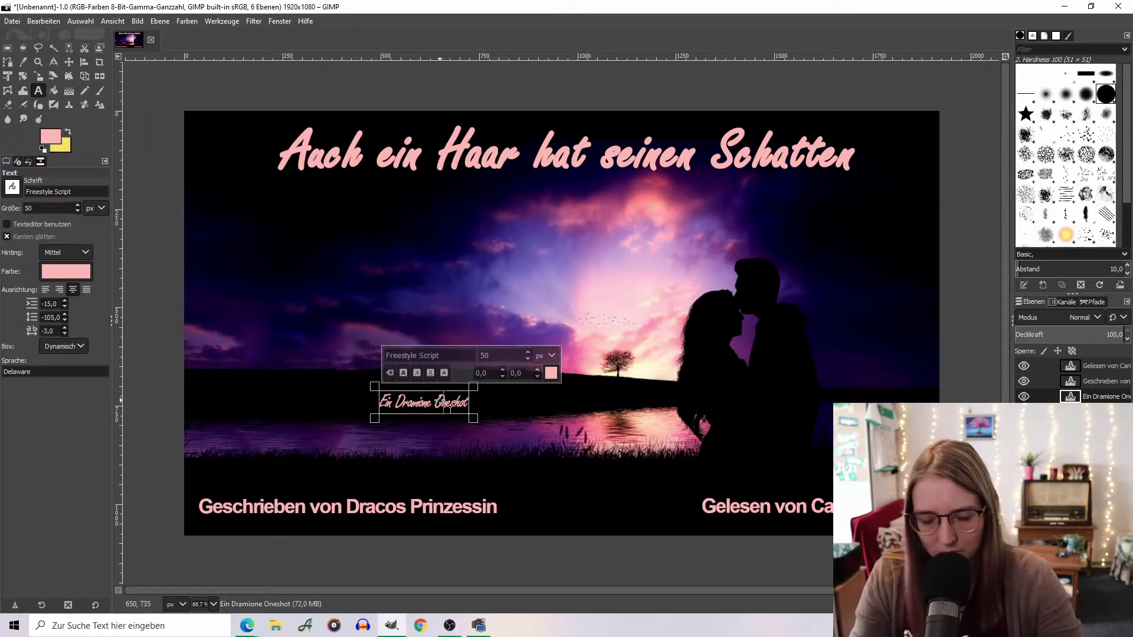
pyautogui.hotkey('ctrl', 'a')
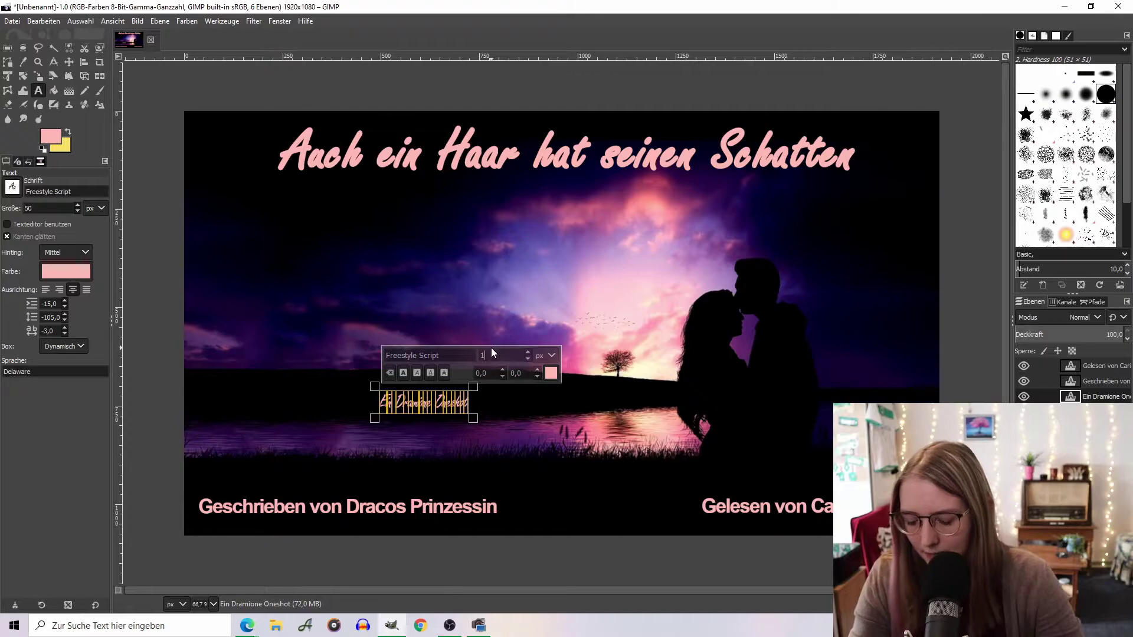
pyautogui.write('20')
pyautogui.press('Return')
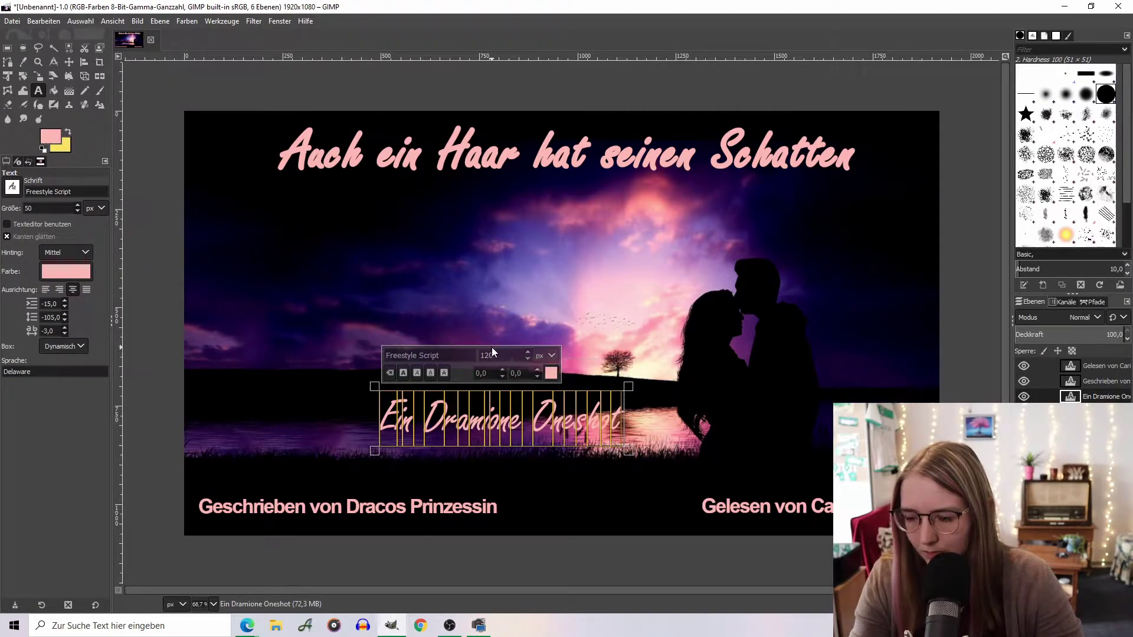
pyautogui.click(417, 373)
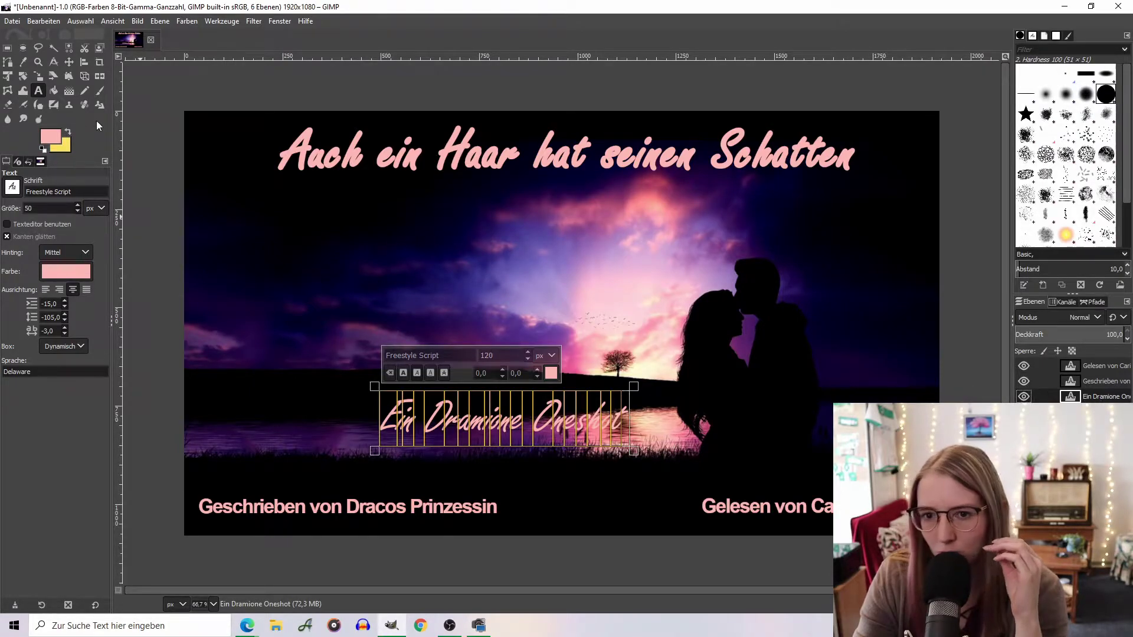
# Move the subtitle up to sit centred just beneath the title
pyautogui.click(69, 62)
pyautogui.moveTo(502, 422); pyautogui.dragTo(548, 206)
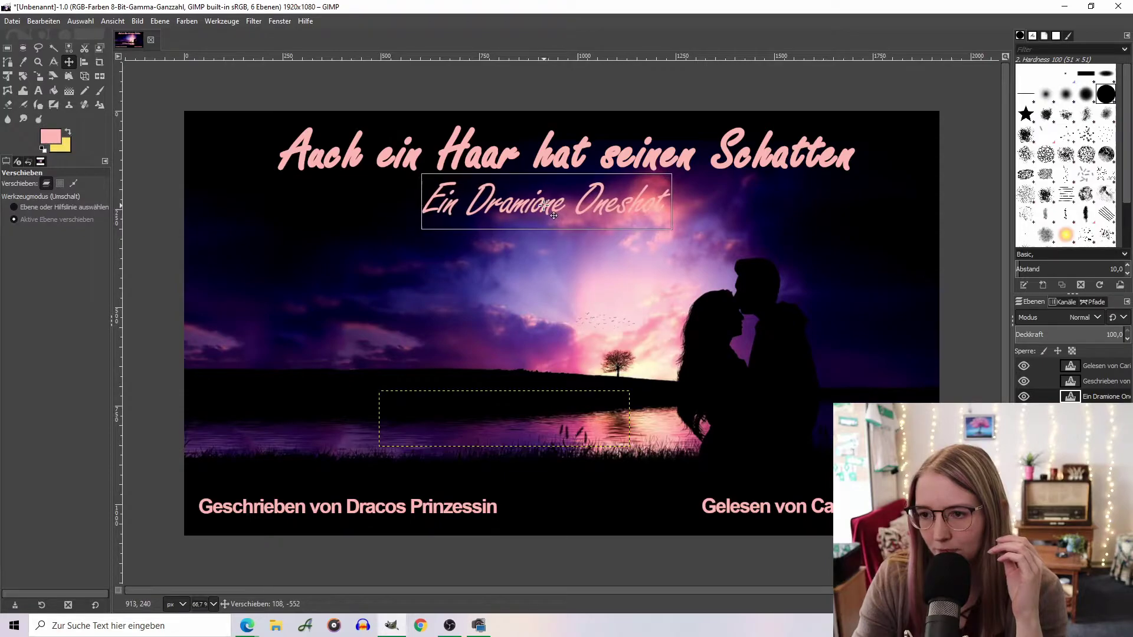
pyautogui.moveTo(547, 206); pyautogui.dragTo(545, 214)
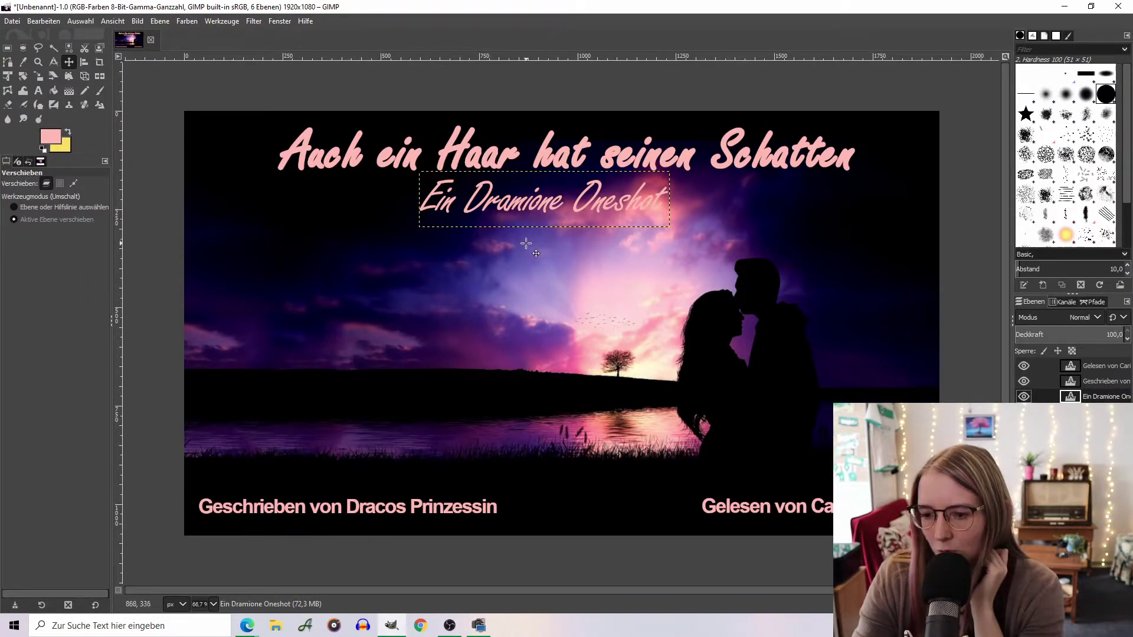
# Apply Freestyle Script to the bottom-left author credit
pyautogui.click(369, 510)
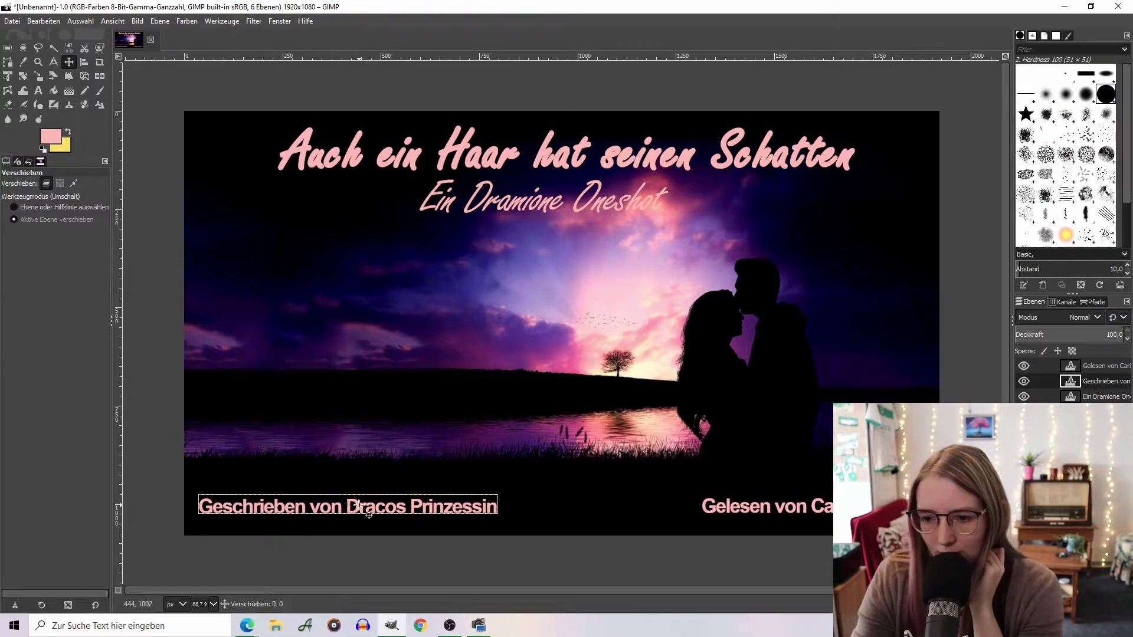
pyautogui.click(45, 88)
pyautogui.click(322, 523)
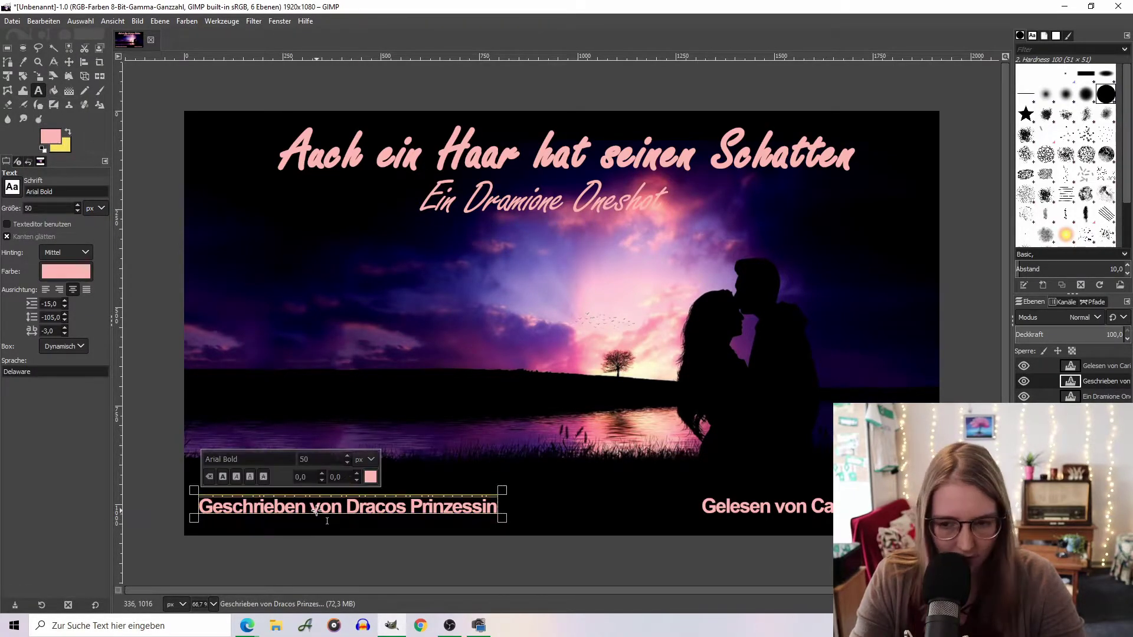
pyautogui.click(13, 190)
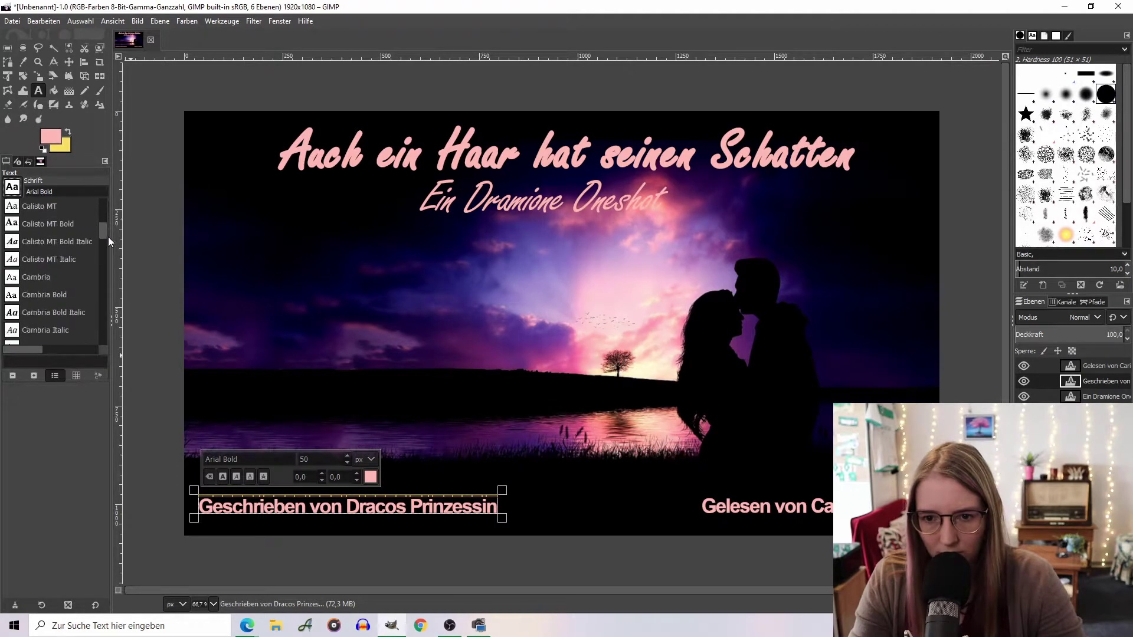
pyautogui.scroll(-10, 108, 248)
pyautogui.scroll(10, 87, 266)
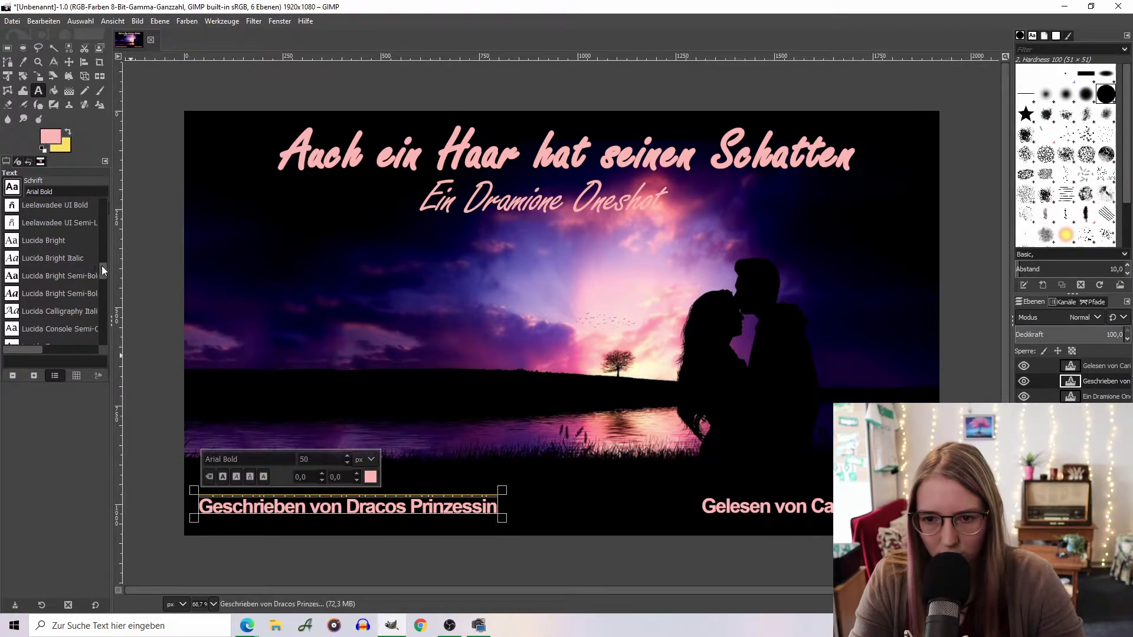
pyautogui.moveTo(102, 266); pyautogui.dragTo(104, 250)
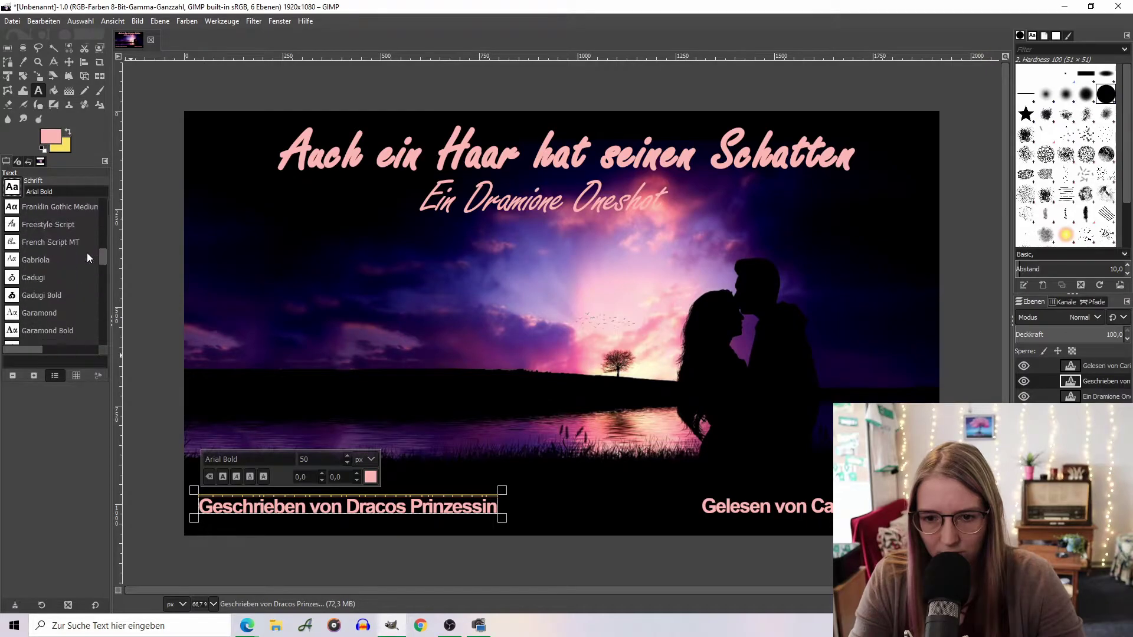
pyautogui.click(50, 225)
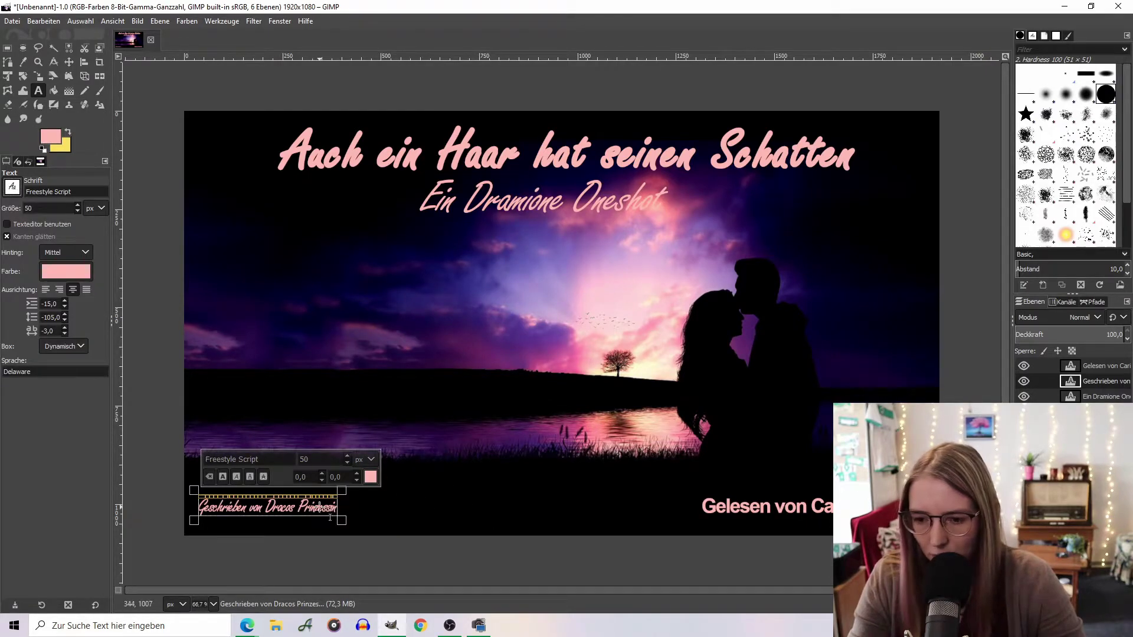
# Set the author credit to 100 px and enlarge its text box to fit
pyautogui.hotkey('ctrl', 'a')
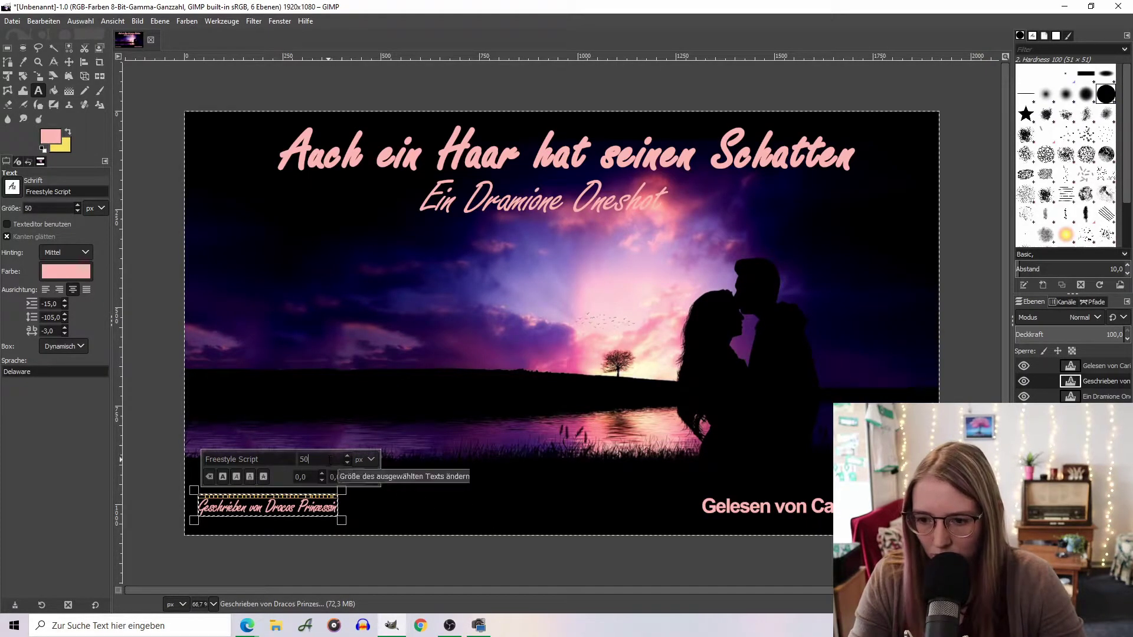
pyautogui.click(314, 514)
pyautogui.hotkey('ctrl', 'a')
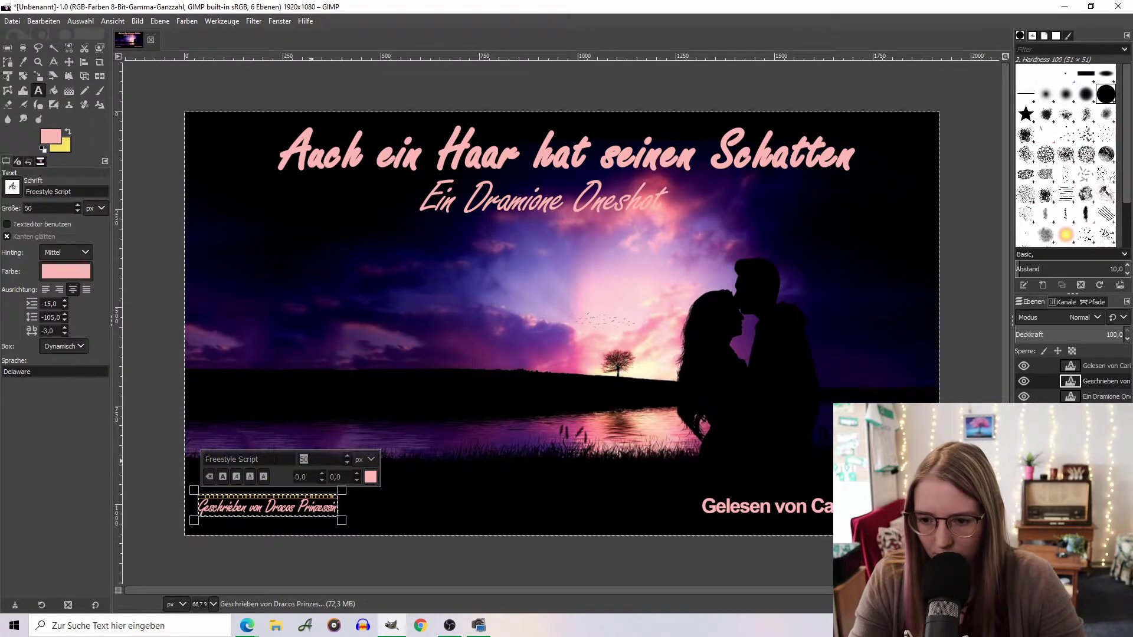
pyautogui.write('100')
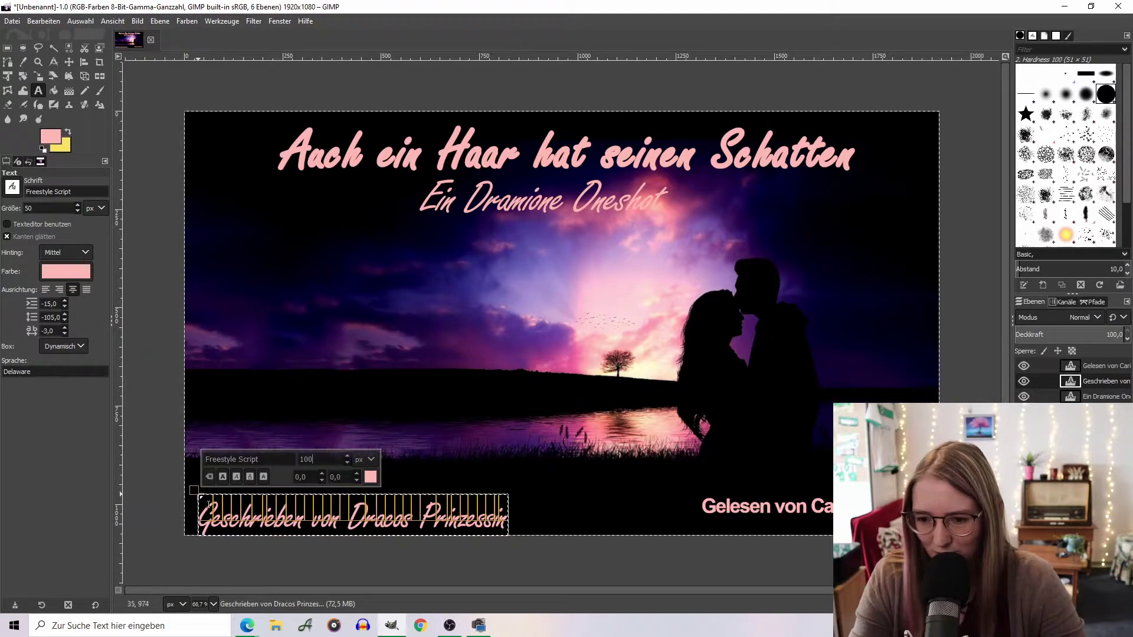
pyautogui.moveTo(208, 505); pyautogui.dragTo(205, 495)
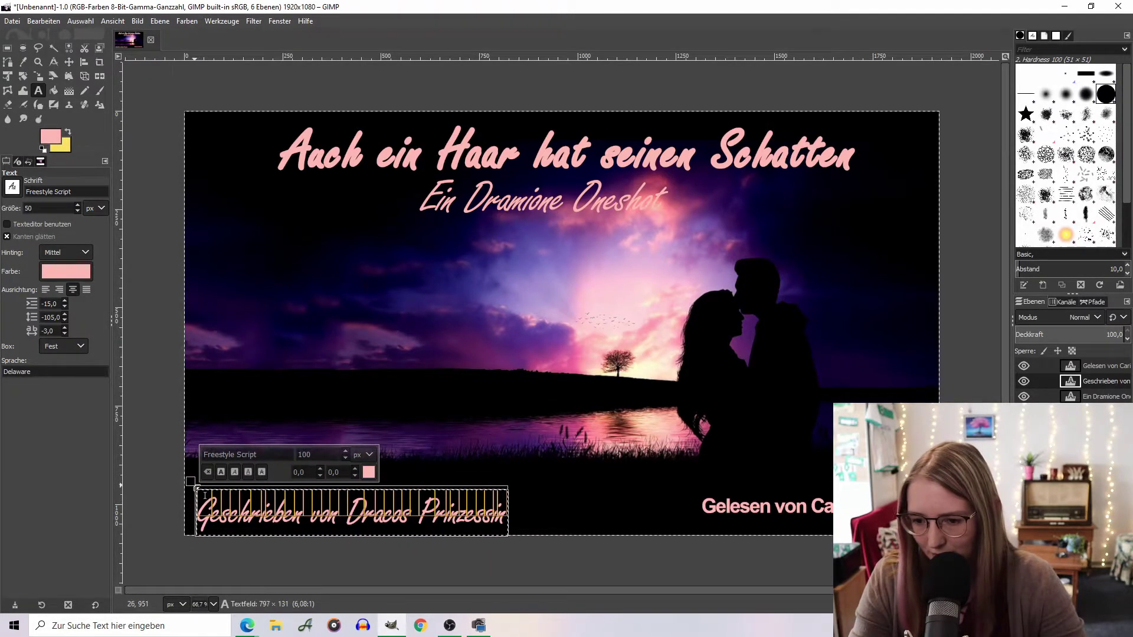
# Give the bottom-right reader credit Freestyle Script at 100 px and enlarge its text box
pyautogui.click(761, 506)
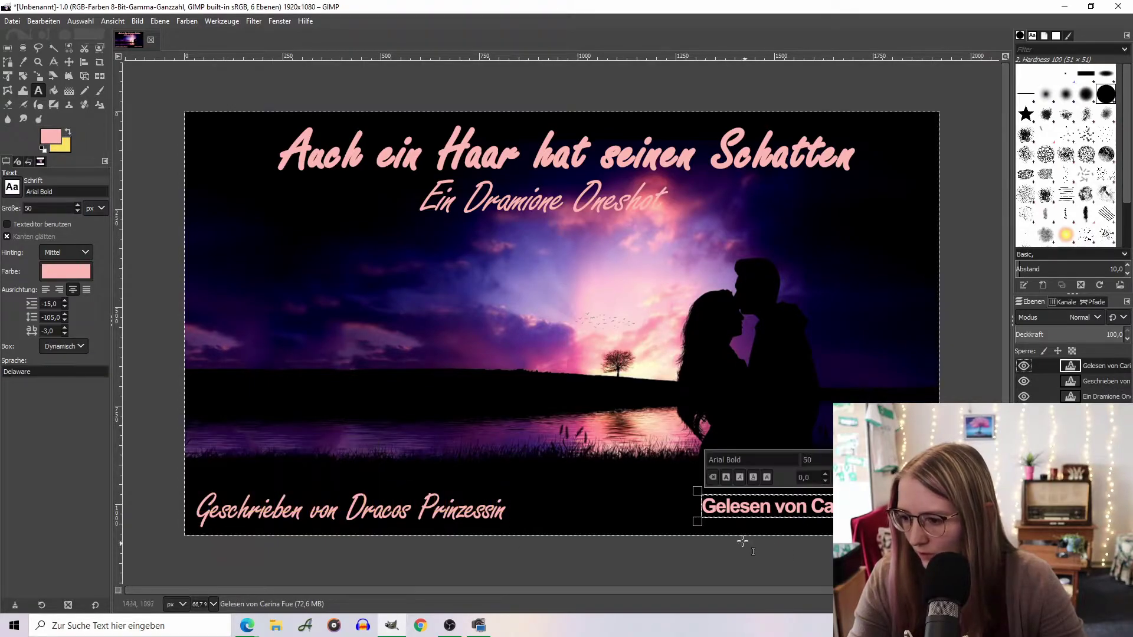
pyautogui.hotkey('ctrl', 'a')
pyautogui.click(12, 188)
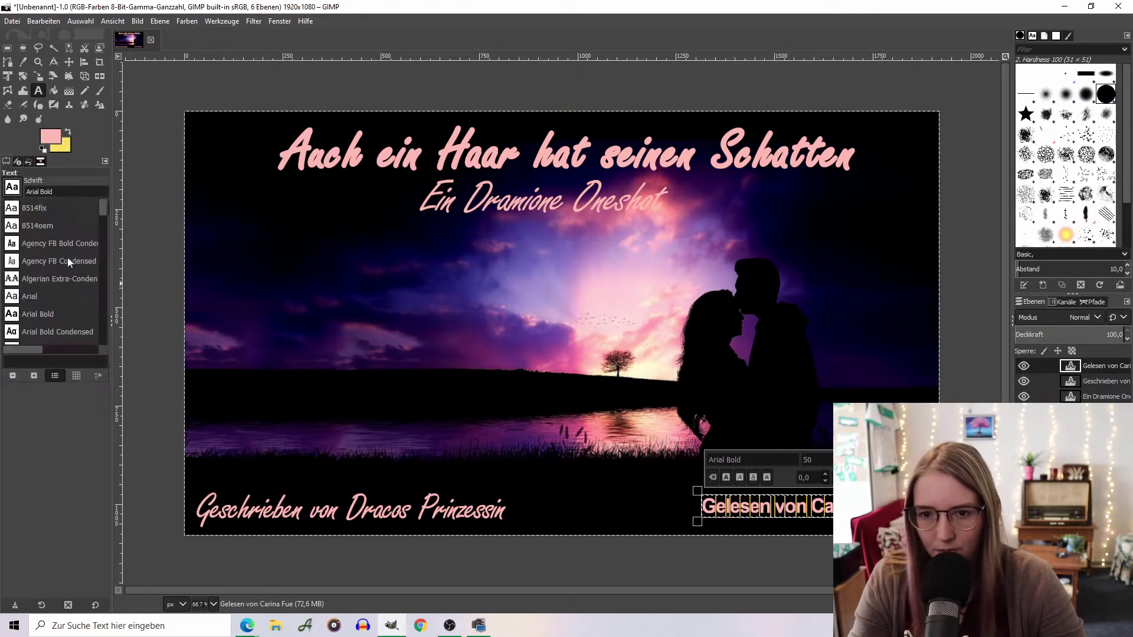
pyautogui.moveTo(103, 213); pyautogui.dragTo(104, 258)
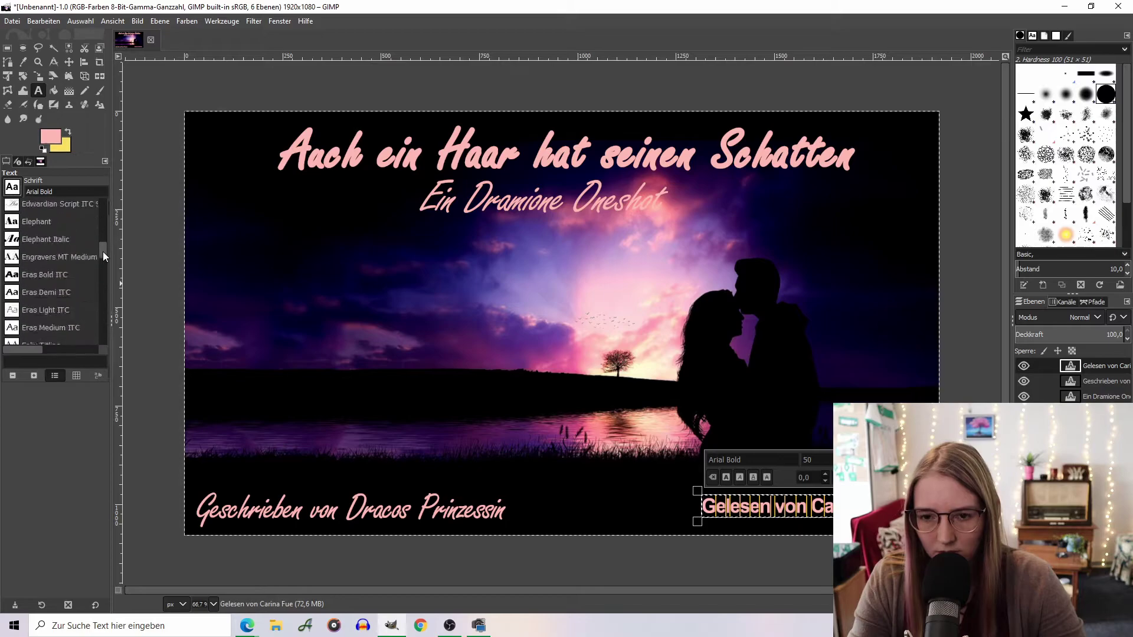
pyautogui.scroll(1, 61, 259)
pyautogui.scroll(1, 62, 260)
pyautogui.scroll(1, 61, 260)
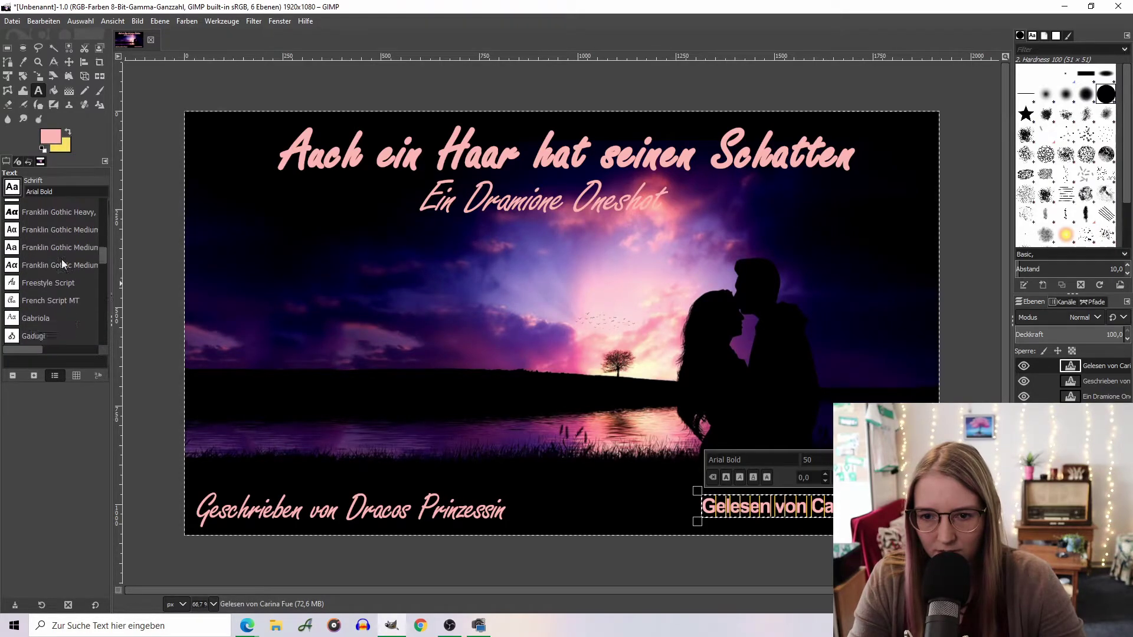
pyautogui.doubleClick(61, 284)
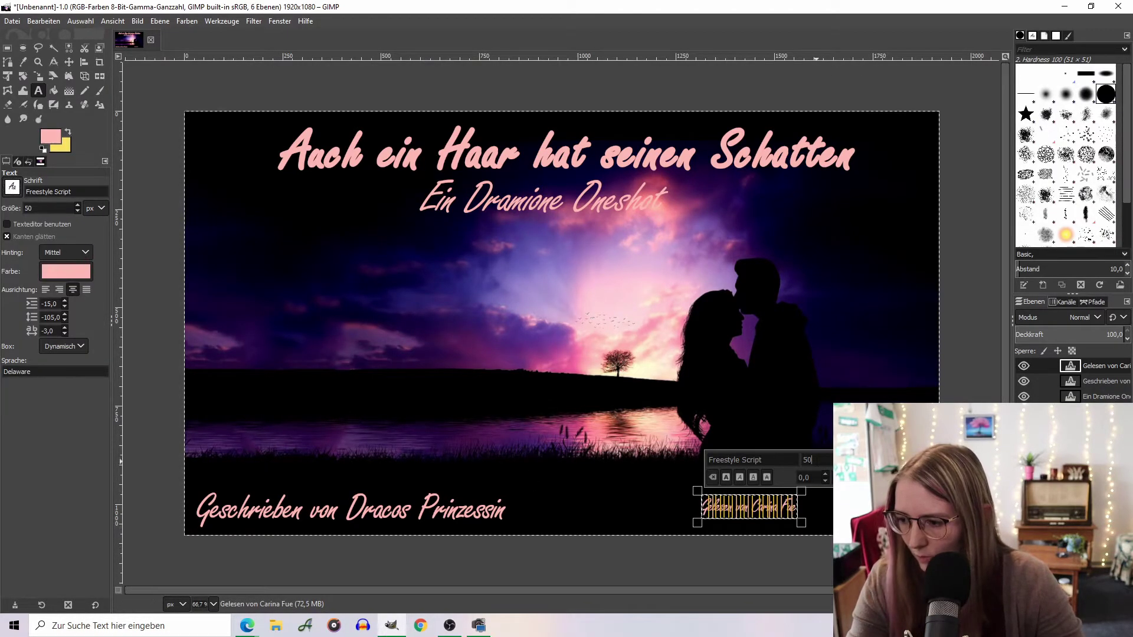
pyautogui.click(816, 460)
pyautogui.write('100')
pyautogui.press('Return')
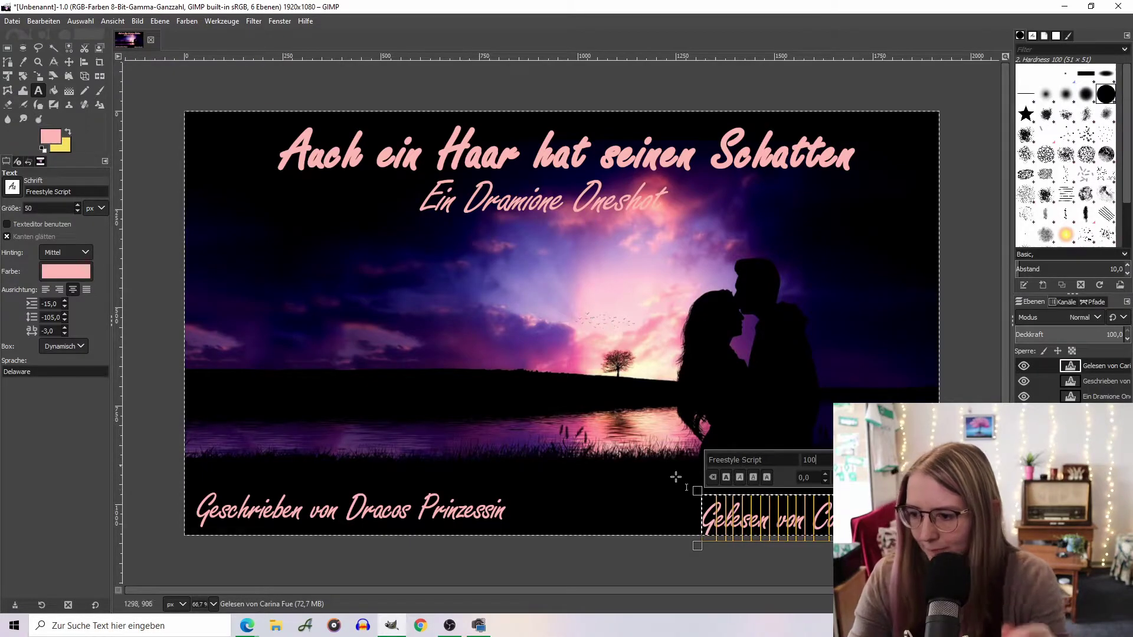
pyautogui.moveTo(711, 507); pyautogui.dragTo(711, 486)
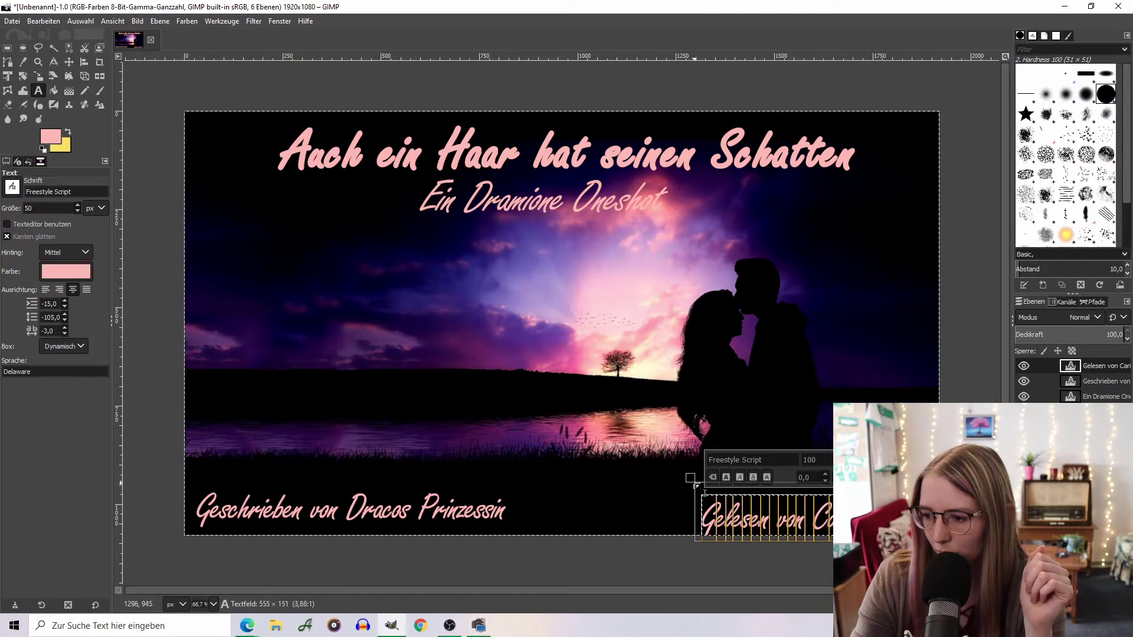
pyautogui.press('Escape')
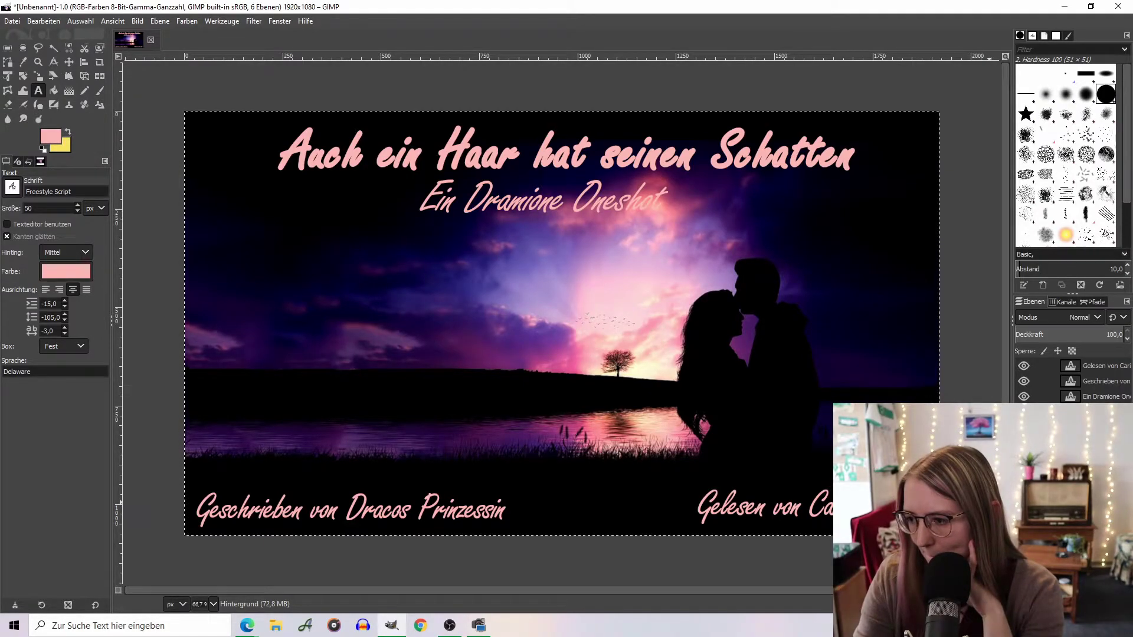
# With the Ein Dramione Oneshot layer active, set the background colour to a dark plum sampled from the sky
pyautogui.click(1102, 397)
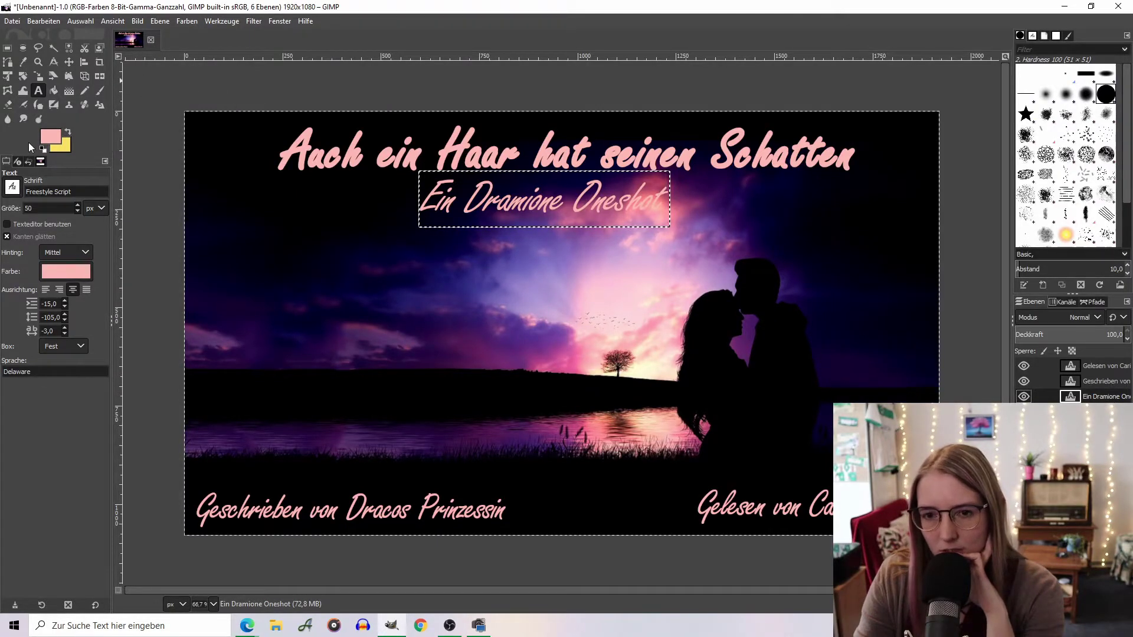
pyautogui.click(63, 147)
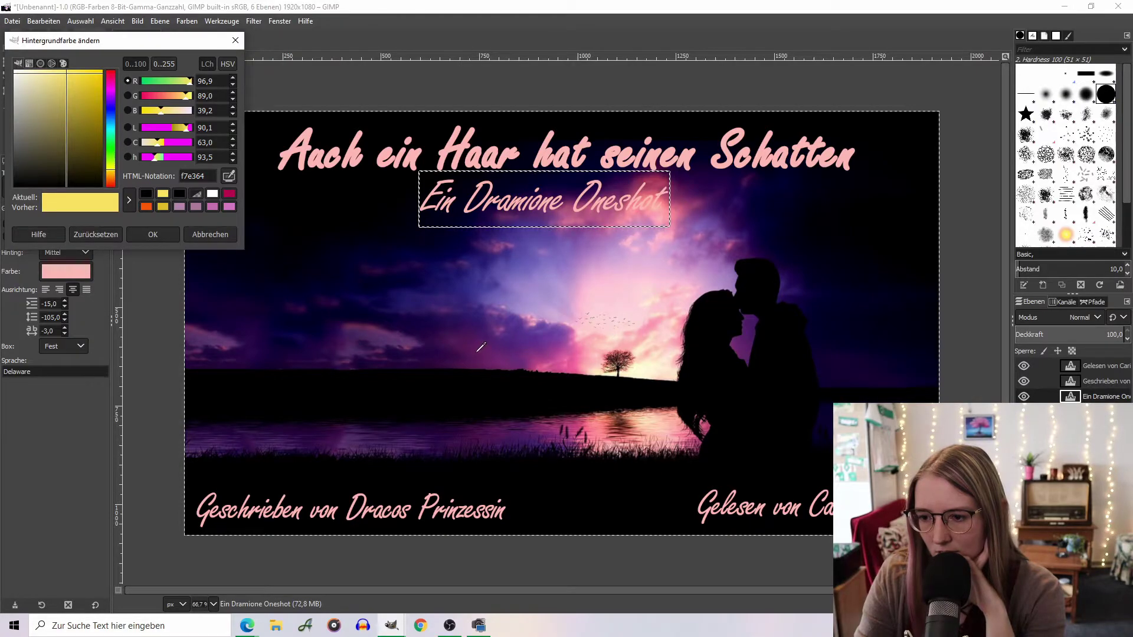
pyautogui.click(213, 285)
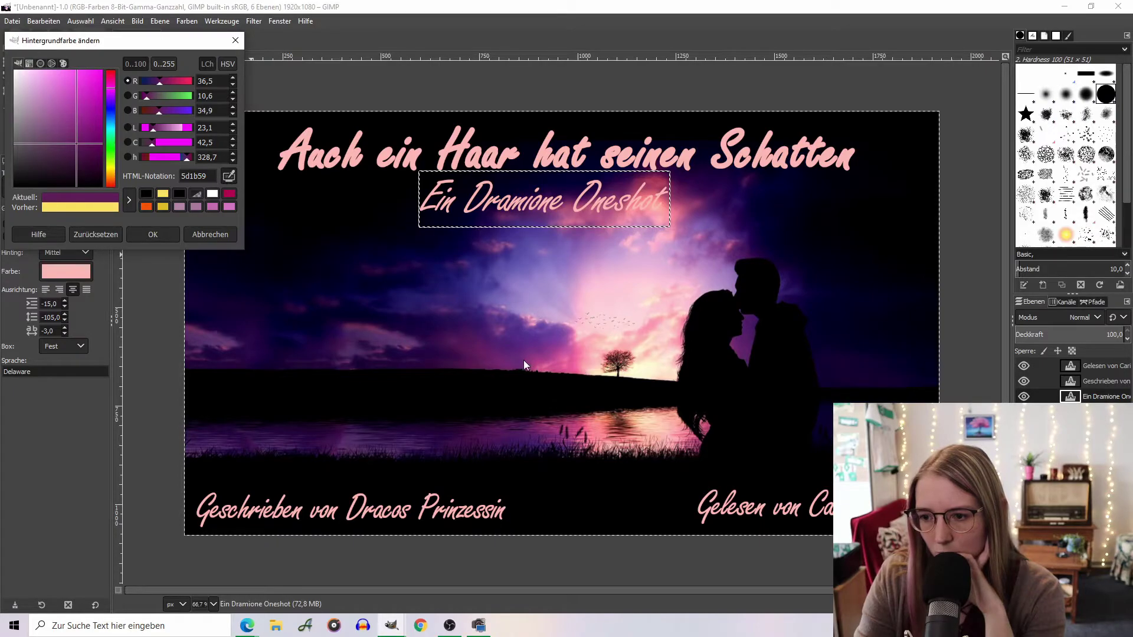
pyautogui.click(480, 355)
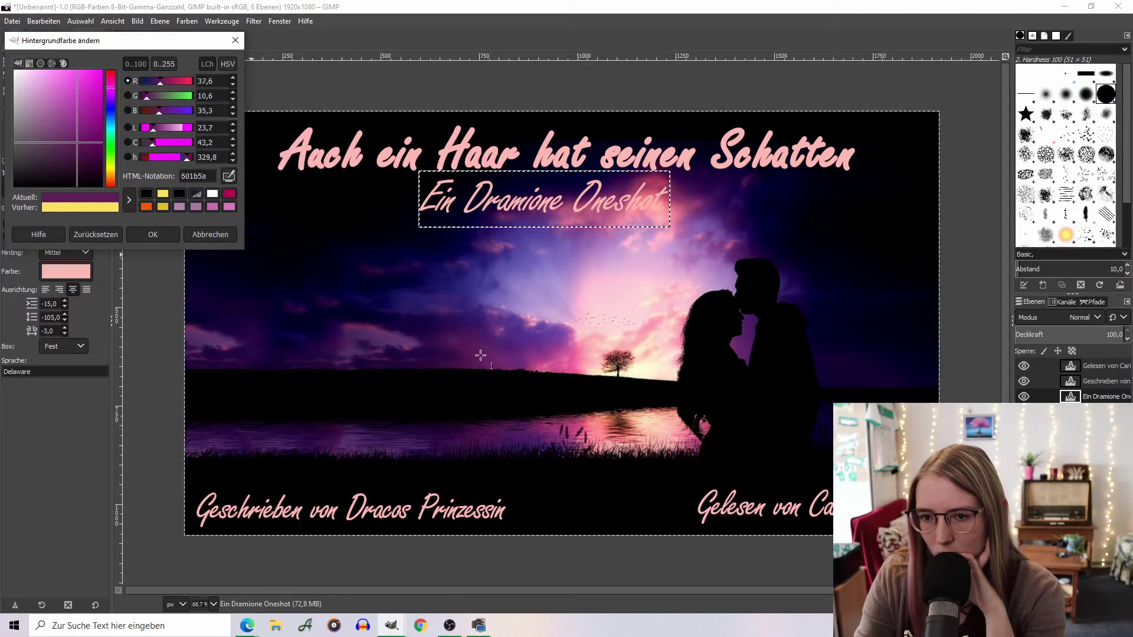
pyautogui.click(72, 124)
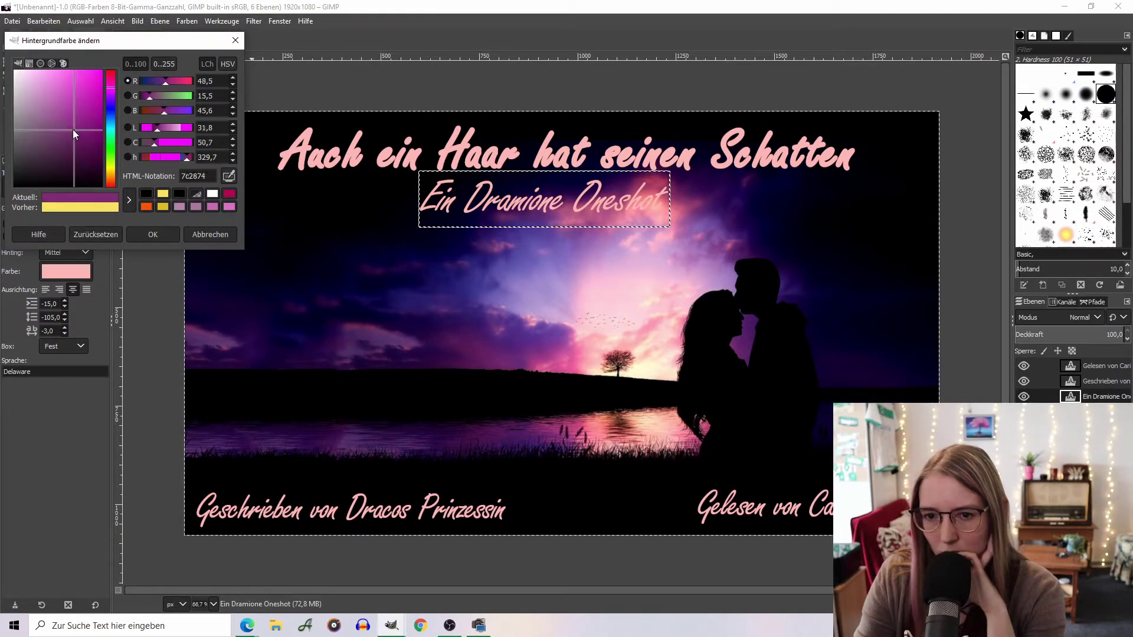
pyautogui.click(153, 235)
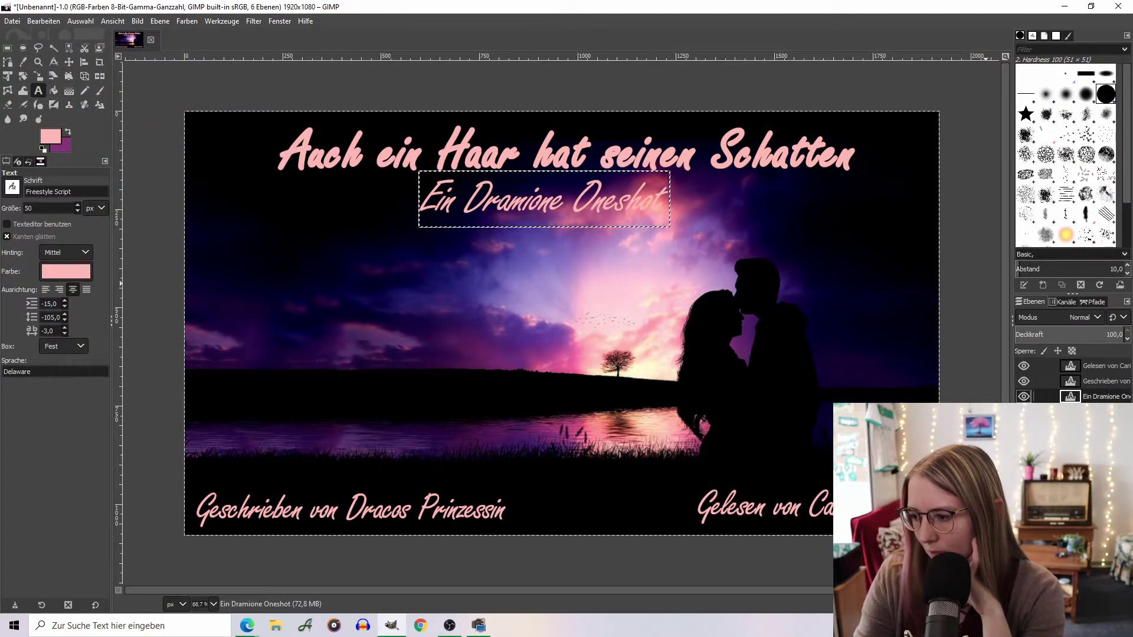
pyautogui.rightClick(1103, 399)
# Turn the subtitle letters into a selection and grow it slightly outward
pyautogui.click(1003, 558)
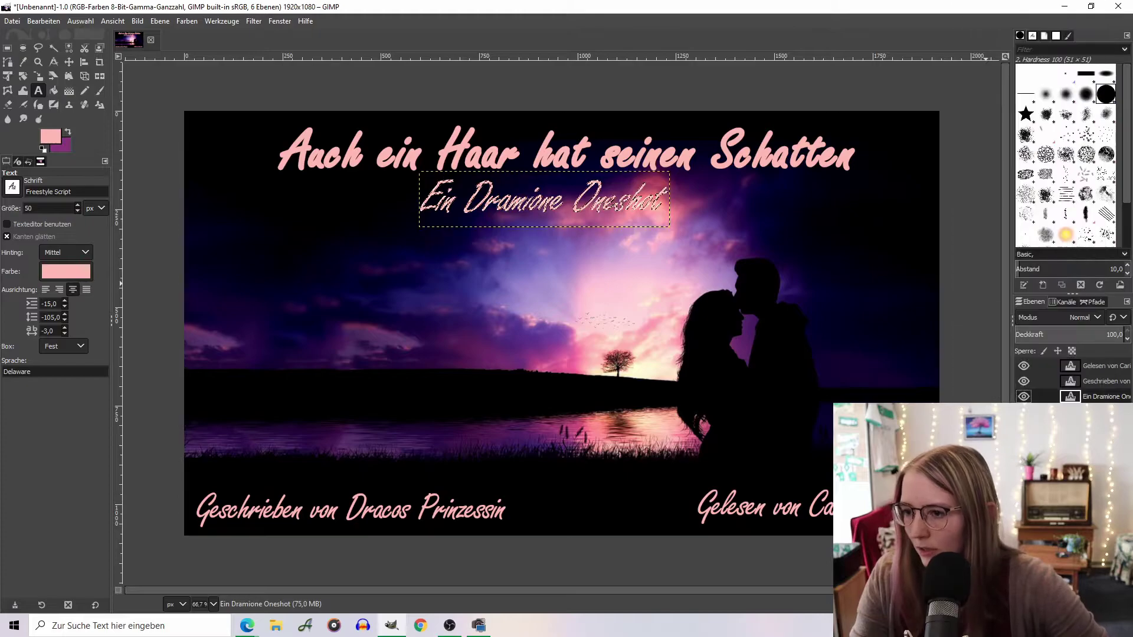
pyautogui.click(86, 23)
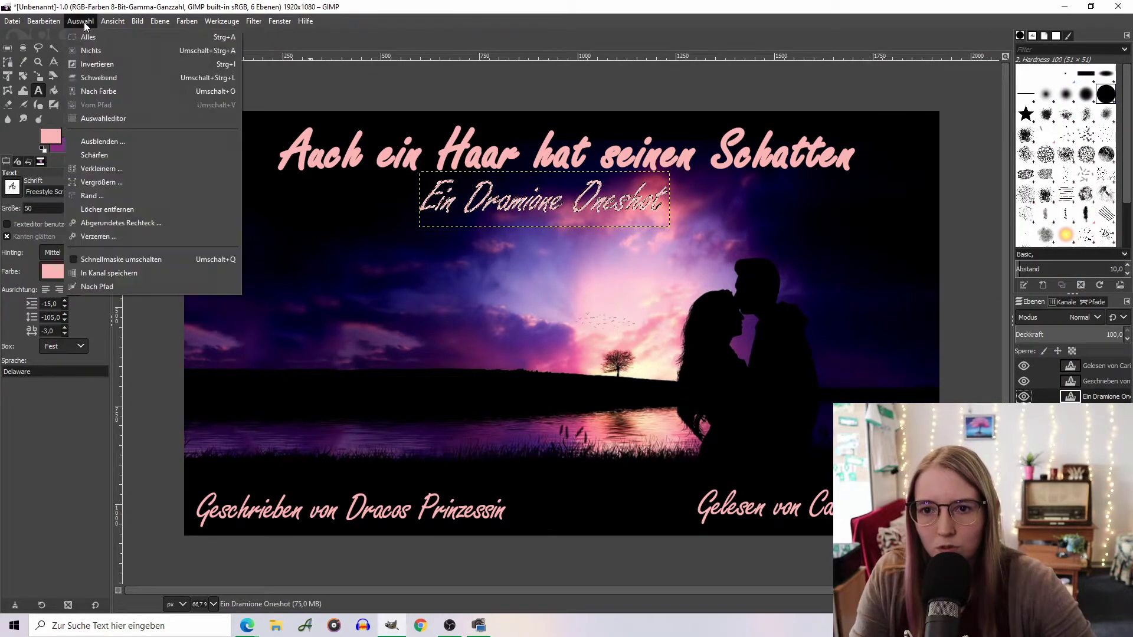
pyautogui.click(43, 20)
pyautogui.click(80, 21)
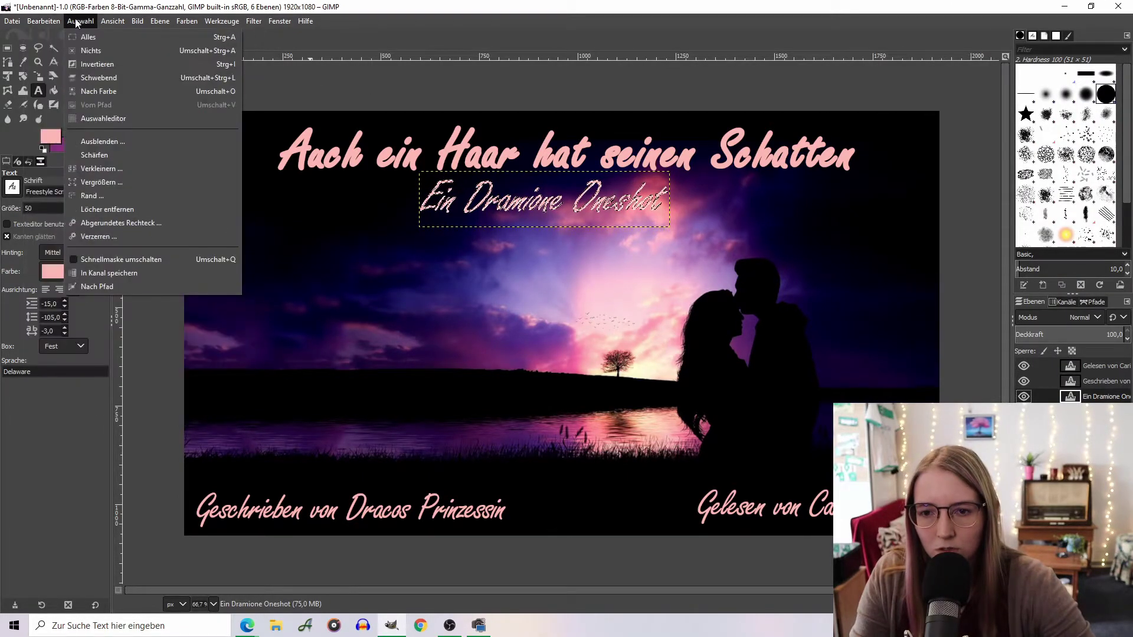
pyautogui.click(131, 180)
pyautogui.click(150, 223)
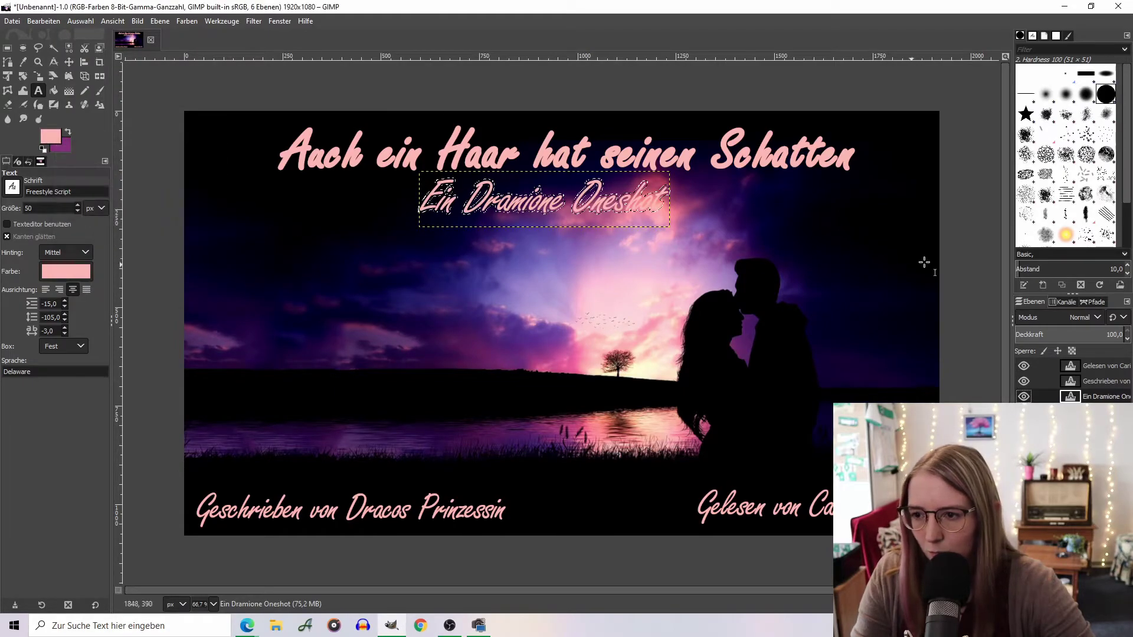
# Fill the grown selection with the plum background colour on a new layer
pyautogui.hotkey('ctrl', 'shift', 'n')
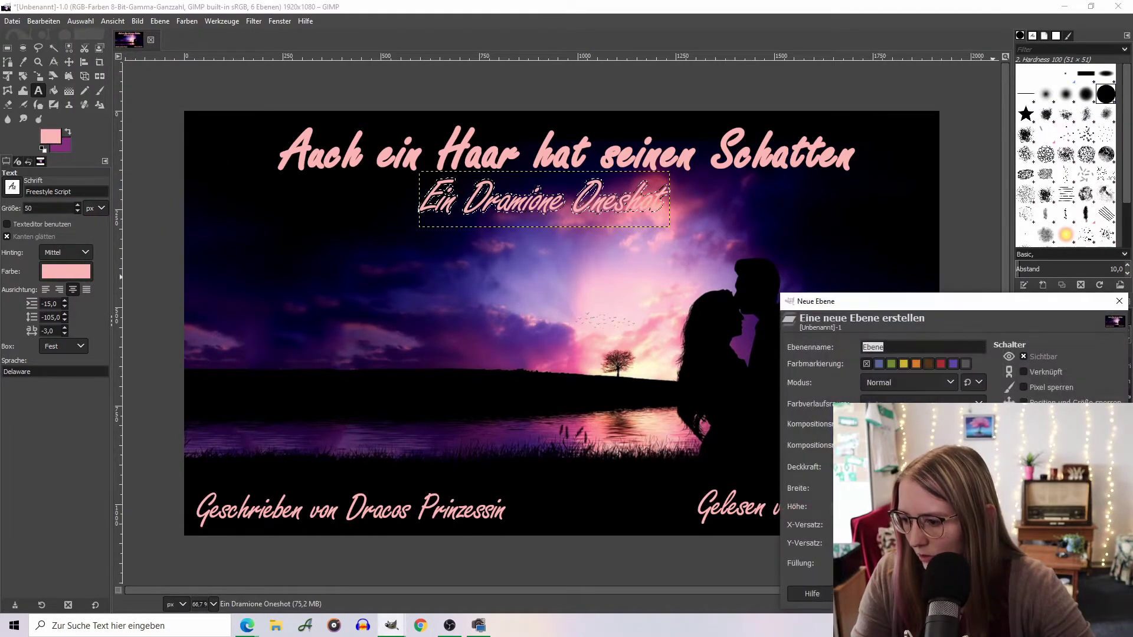
pyautogui.press('Return')
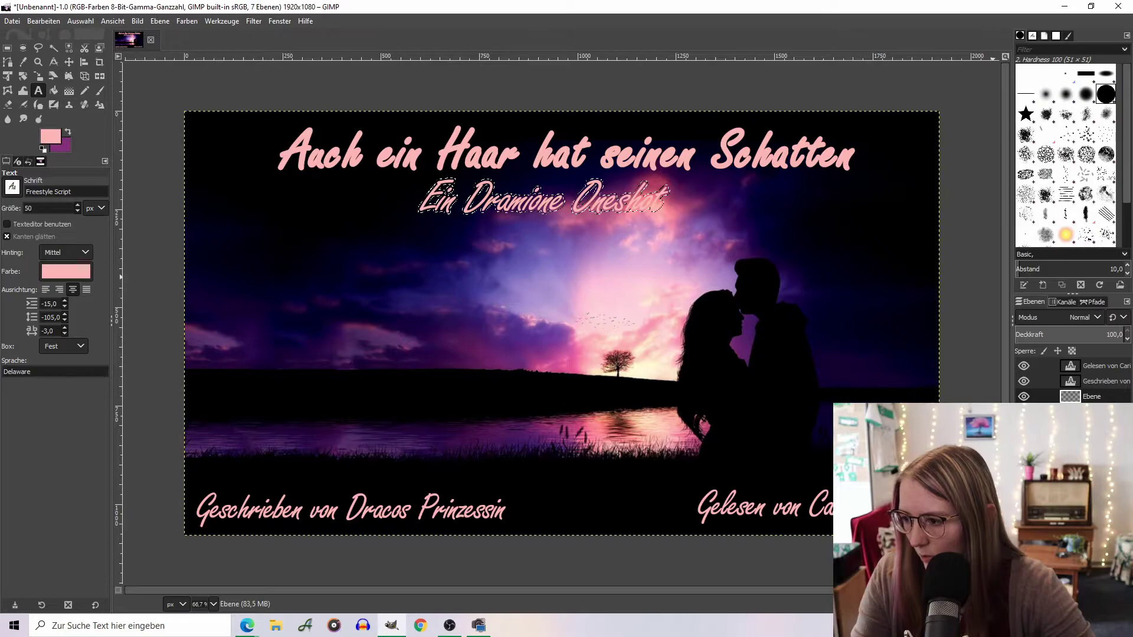
pyautogui.click(44, 20)
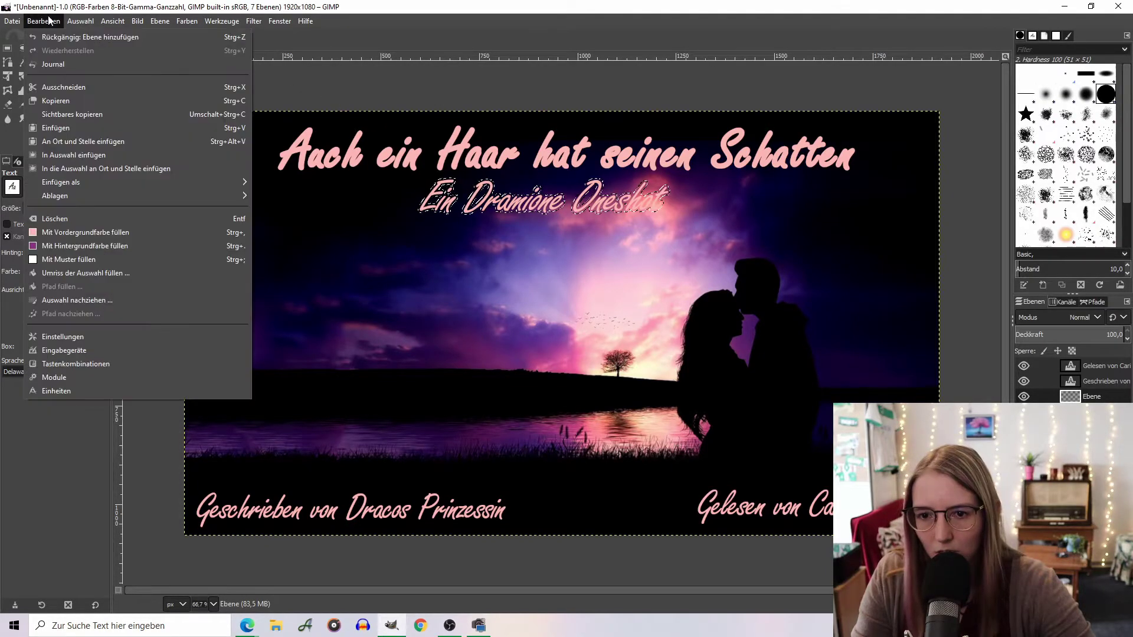
pyautogui.click(118, 250)
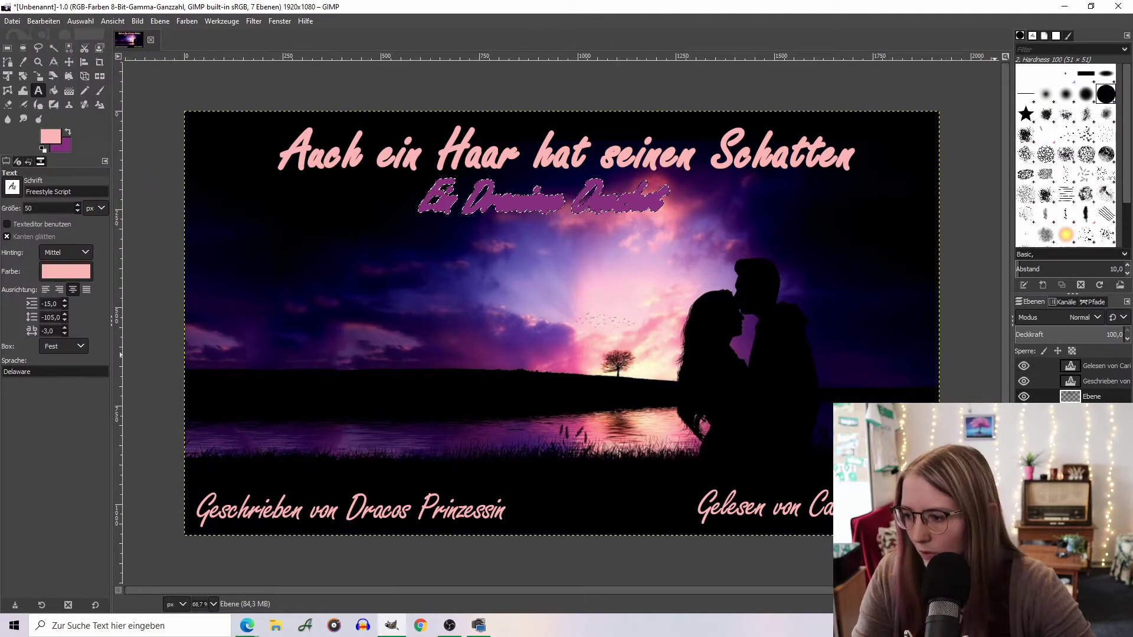
# Clear the selection and stack the subtitle text above the purple layer, keeping the purple layer active
pyautogui.click(81, 21)
pyautogui.click(94, 47)
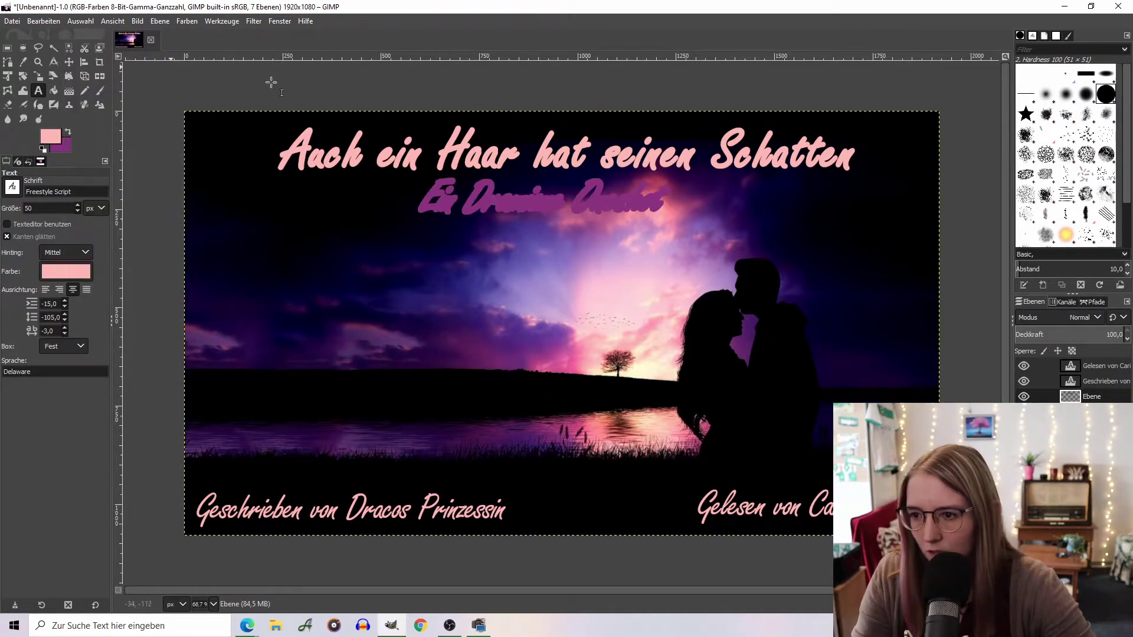
pyautogui.moveTo(1073, 398); pyautogui.dragTo(1072, 413)
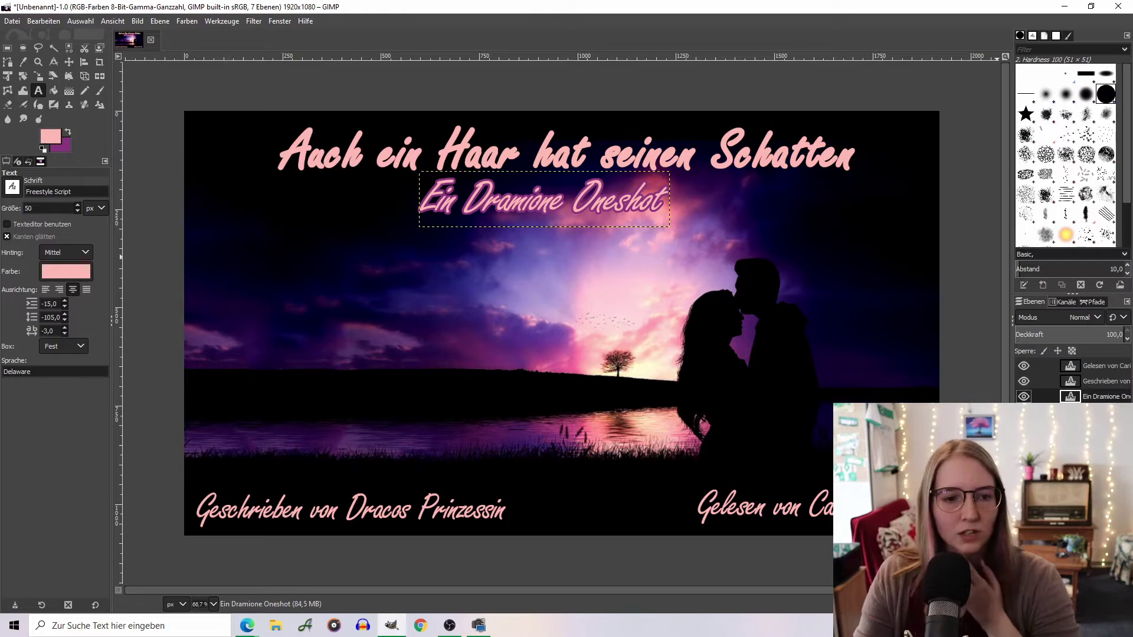
pyautogui.press('pagedown')
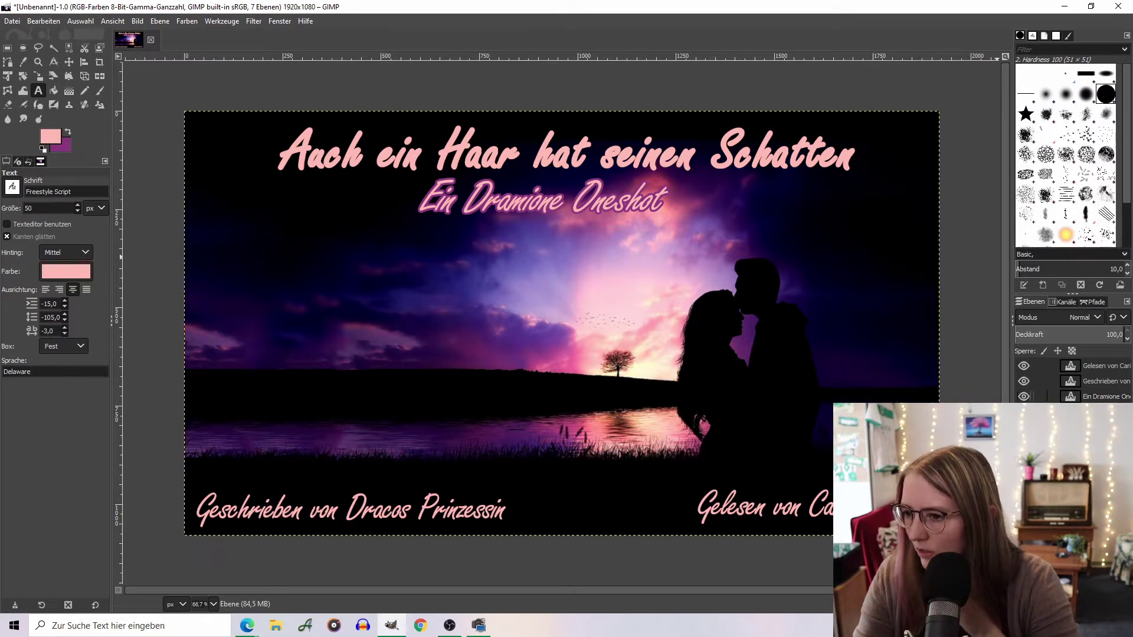
# Apply a Gaussian blur of about 3.6 to the purple layer behind the subtitle
pyautogui.click(254, 21)
pyautogui.click(467, 87)
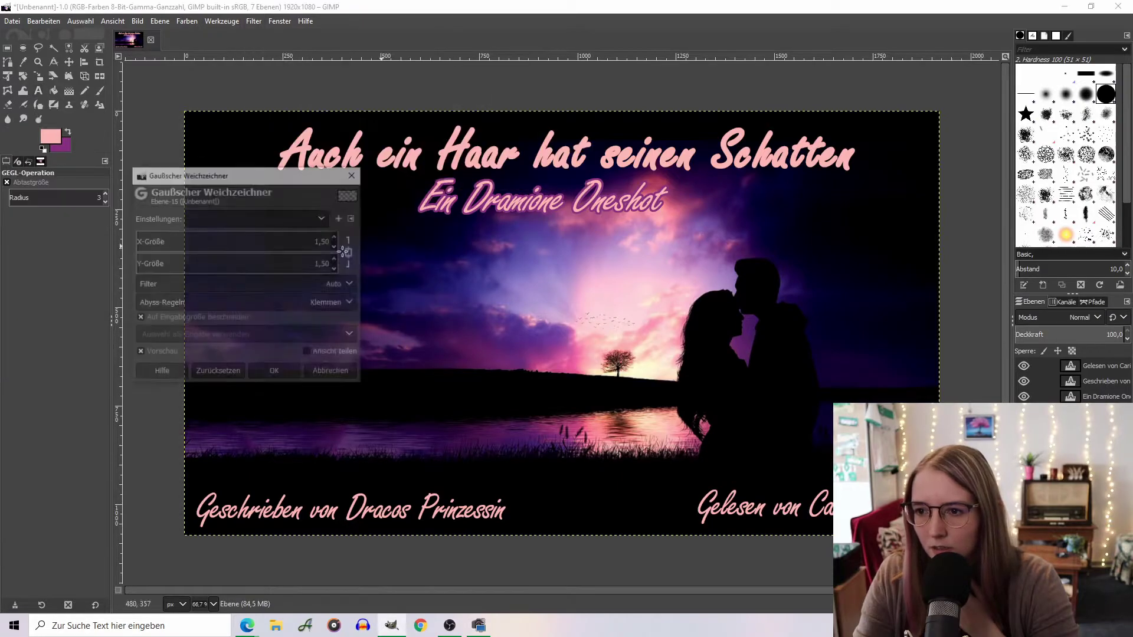
pyautogui.moveTo(295, 185); pyautogui.dragTo(213, 184)
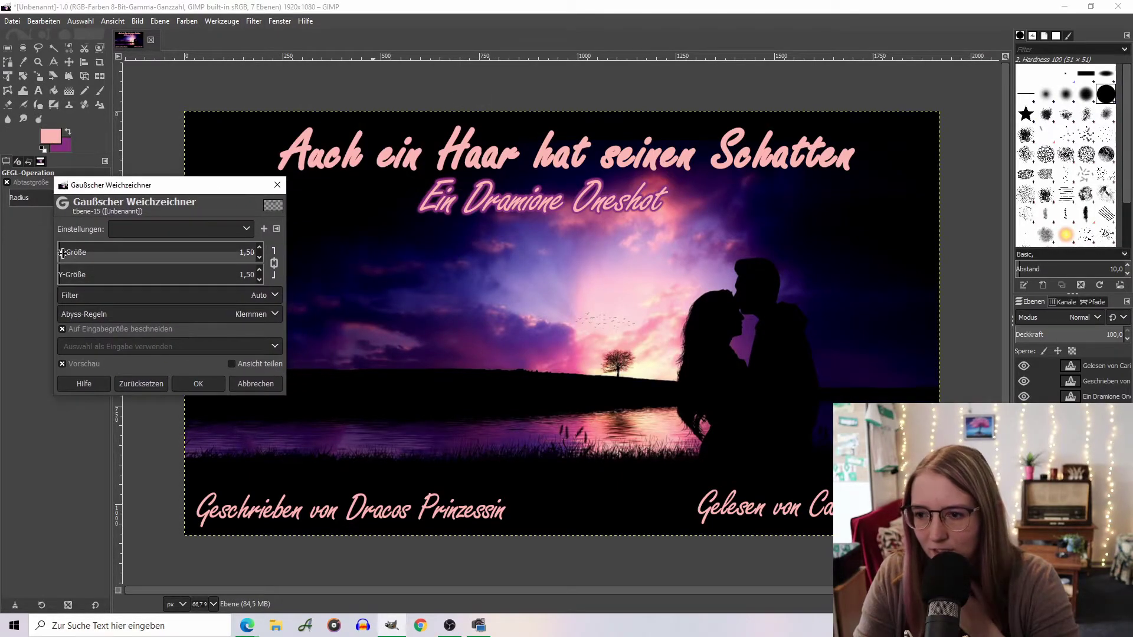
pyautogui.moveTo(63, 253); pyautogui.dragTo(72, 254)
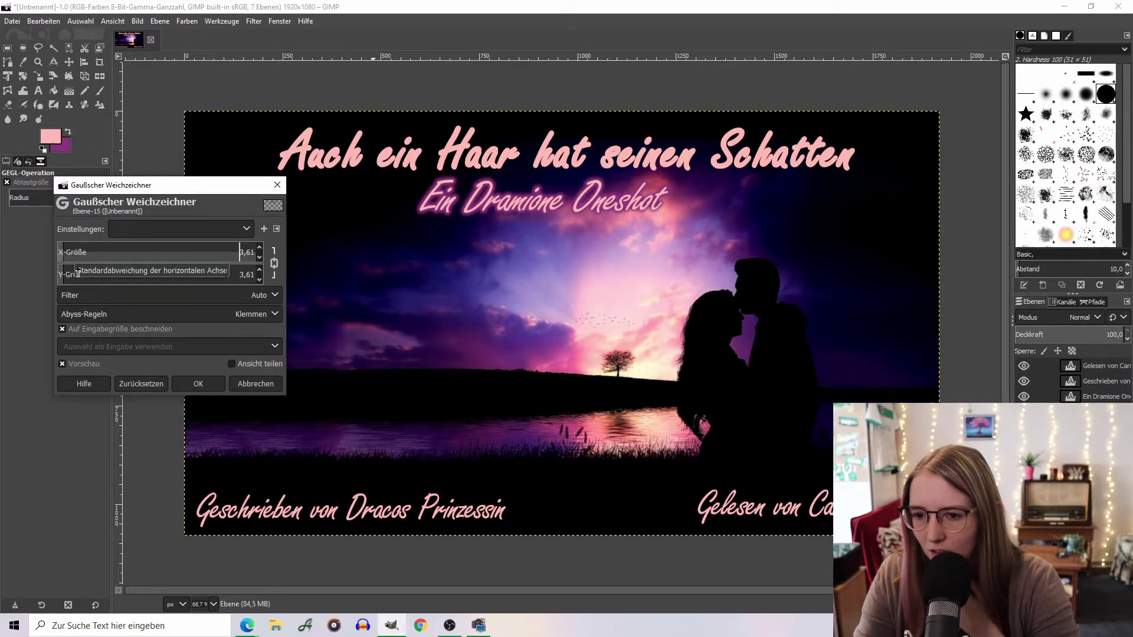
pyautogui.click(210, 383)
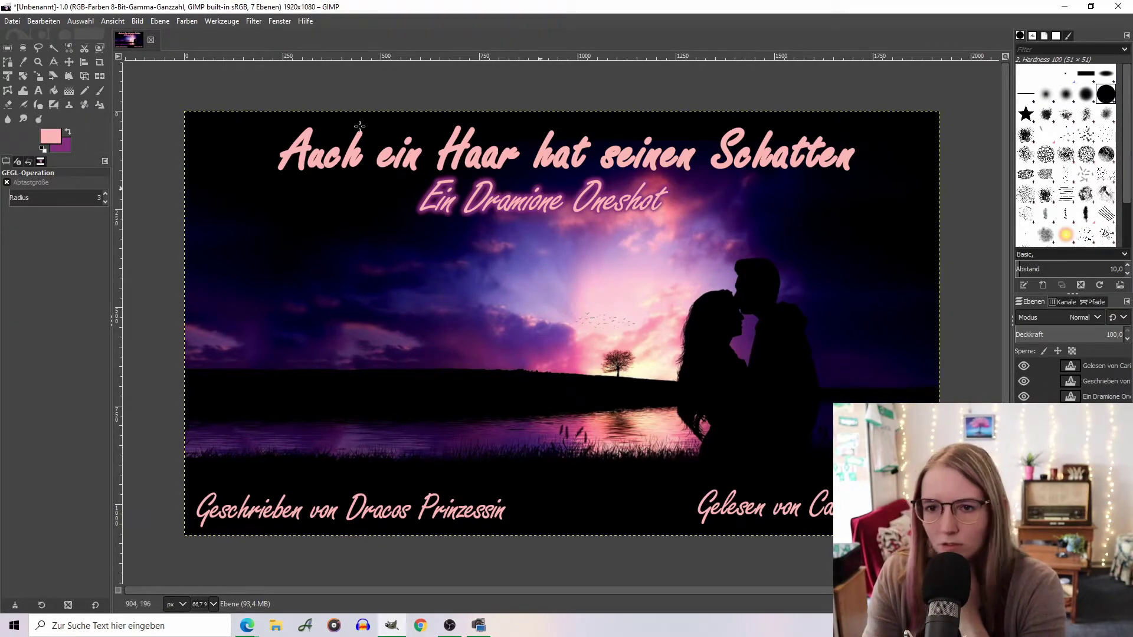
# Select the title's letter outline and grow the selection by 8 pixels
pyautogui.click(69, 61)
pyautogui.moveTo(636, 211); pyautogui.dragTo(639, 213)
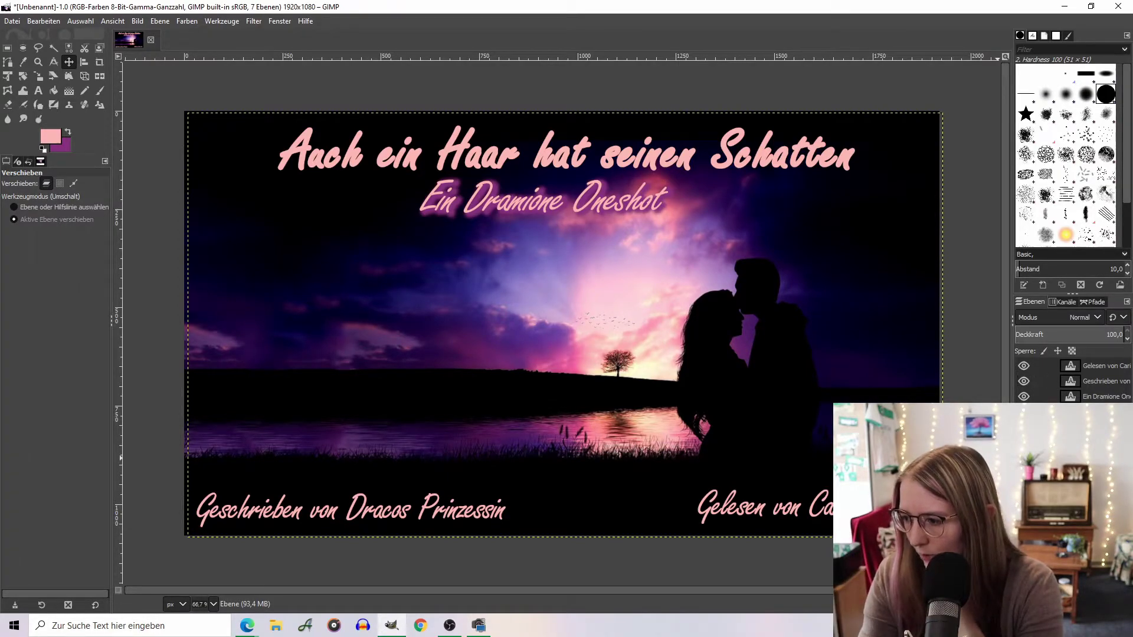
pyautogui.keyDown('shift'); pyautogui.click(357, 156); pyautogui.keyUp('shift')
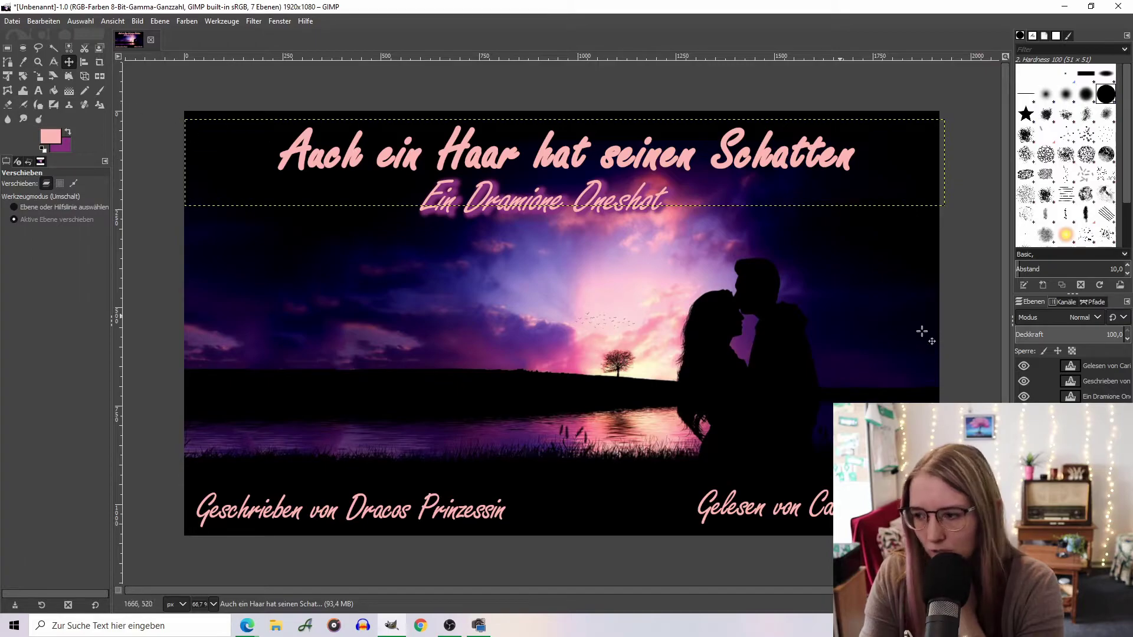
pyautogui.rightClick(1097, 412)
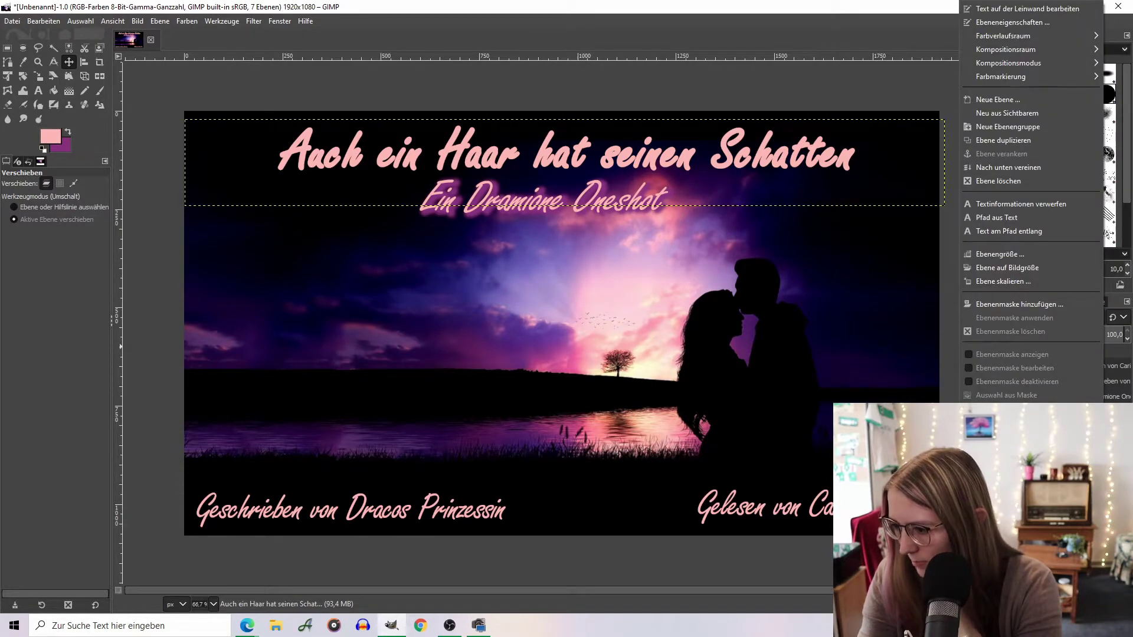
pyautogui.press('Escape')
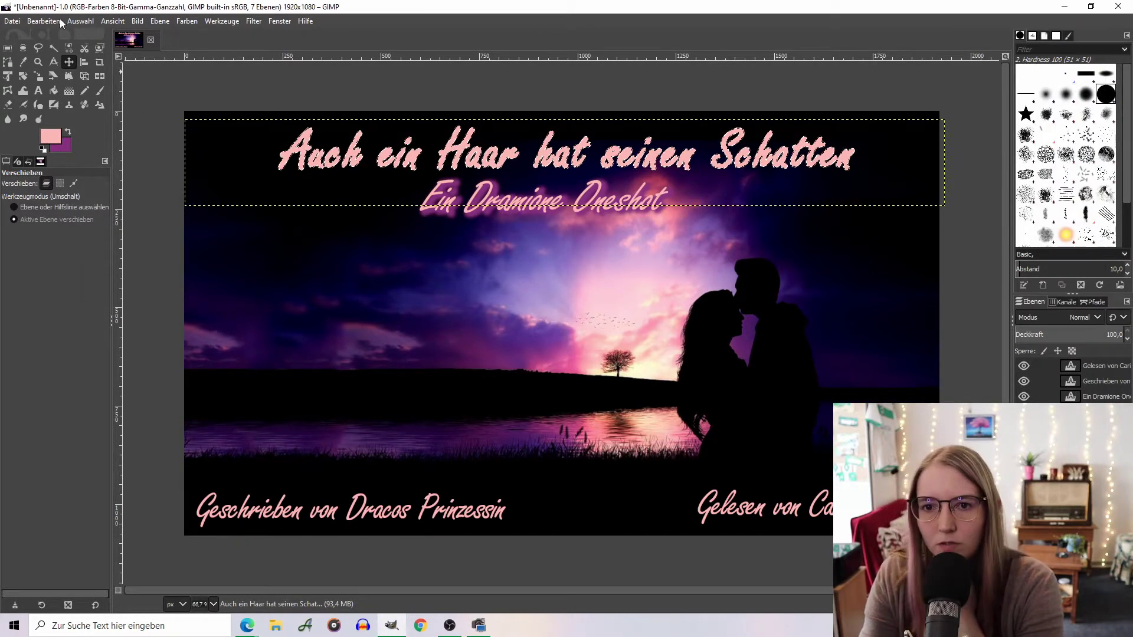
pyautogui.click(44, 20)
pyautogui.moveTo(80, 20)
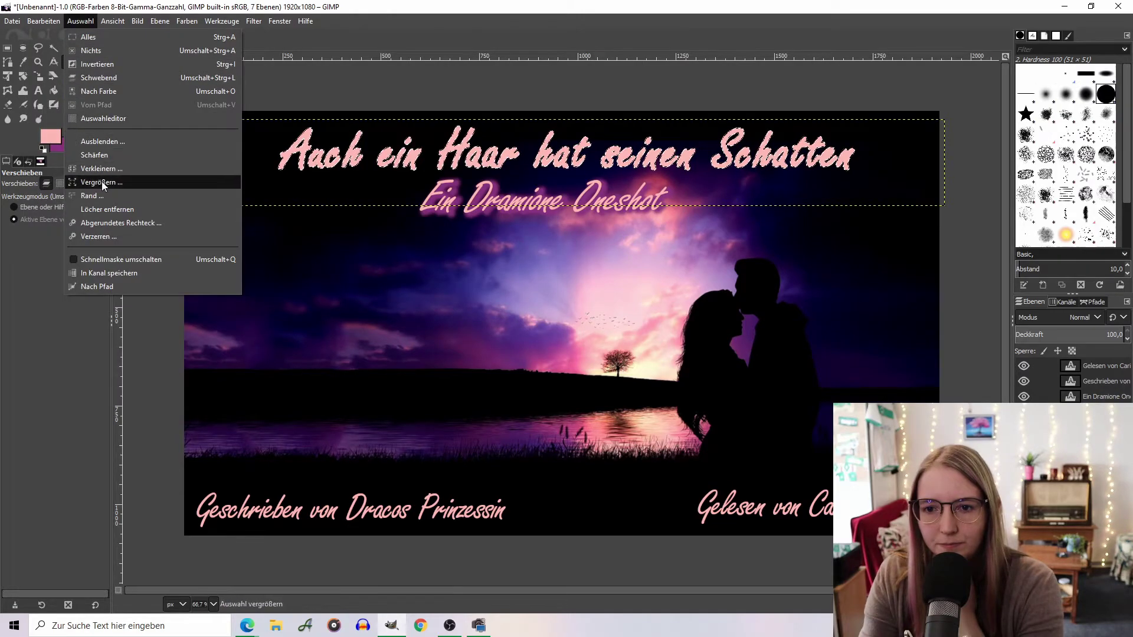
pyautogui.click(105, 183)
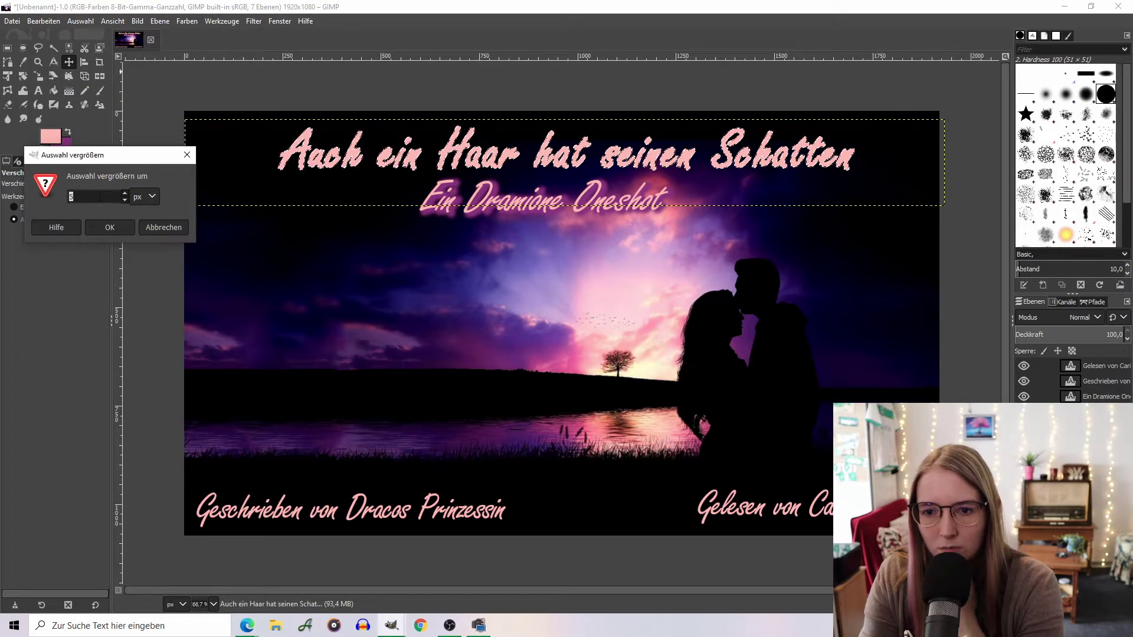
pyautogui.press('Return')
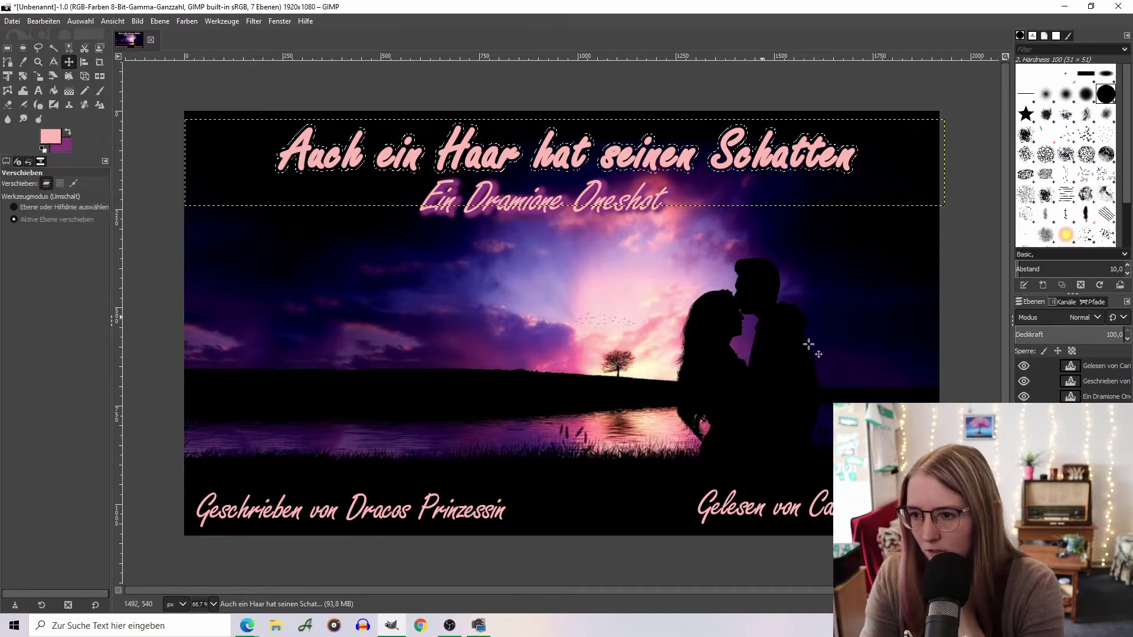
# Fill the grown title selection with purple on a new layer, then clear the selection
pyautogui.hotkey('shift', 'ctrl', 'n')
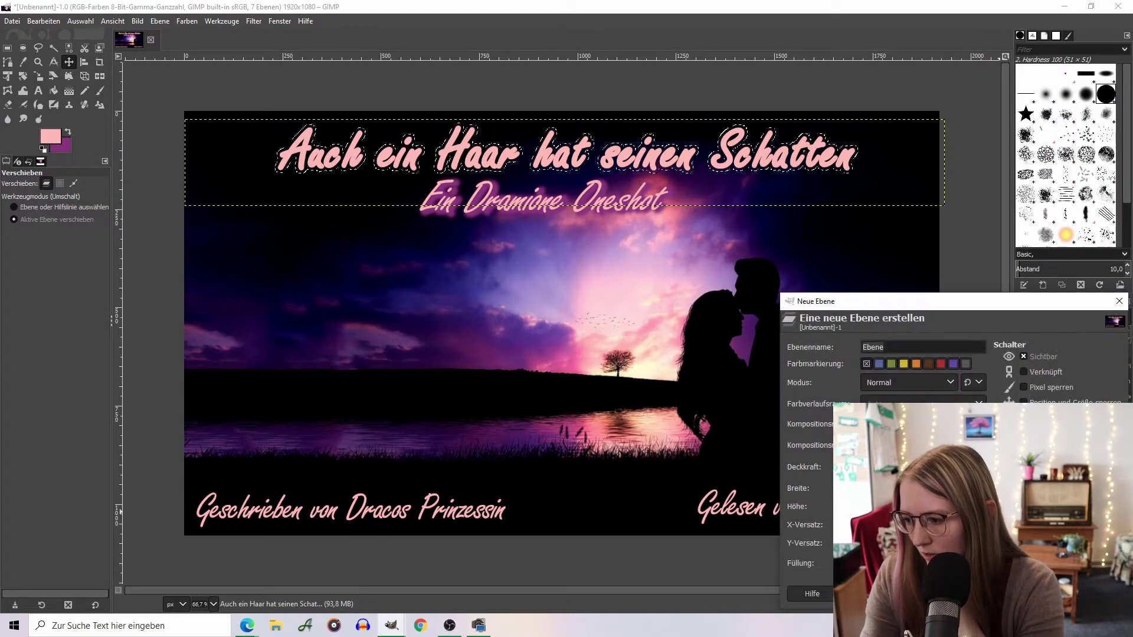
pyautogui.press('Return')
pyautogui.click(43, 21)
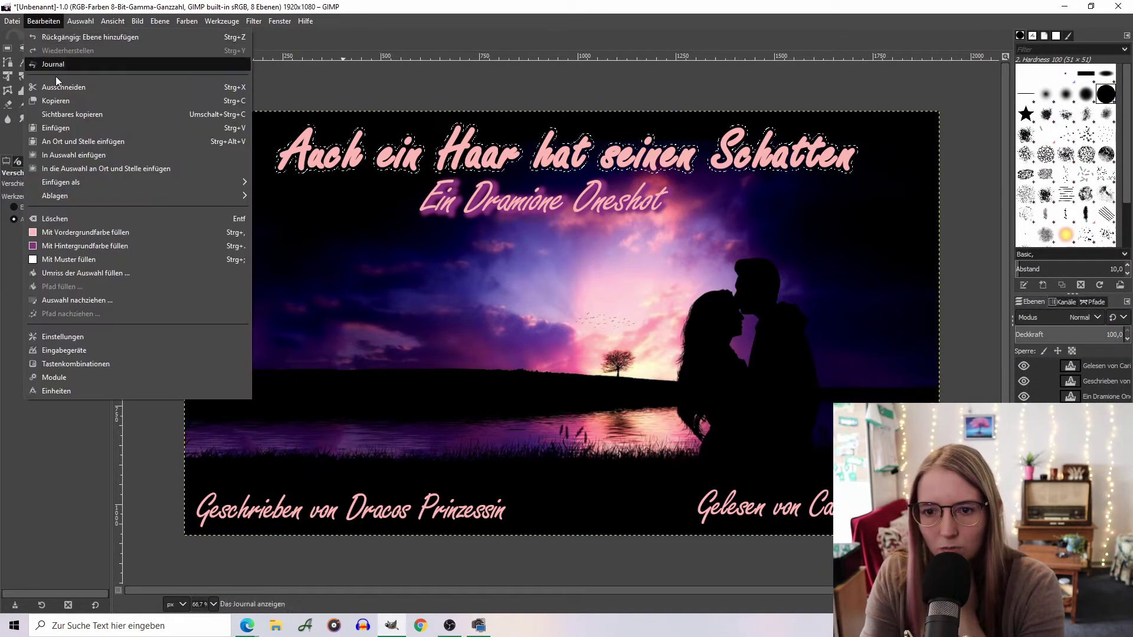
pyautogui.click(115, 248)
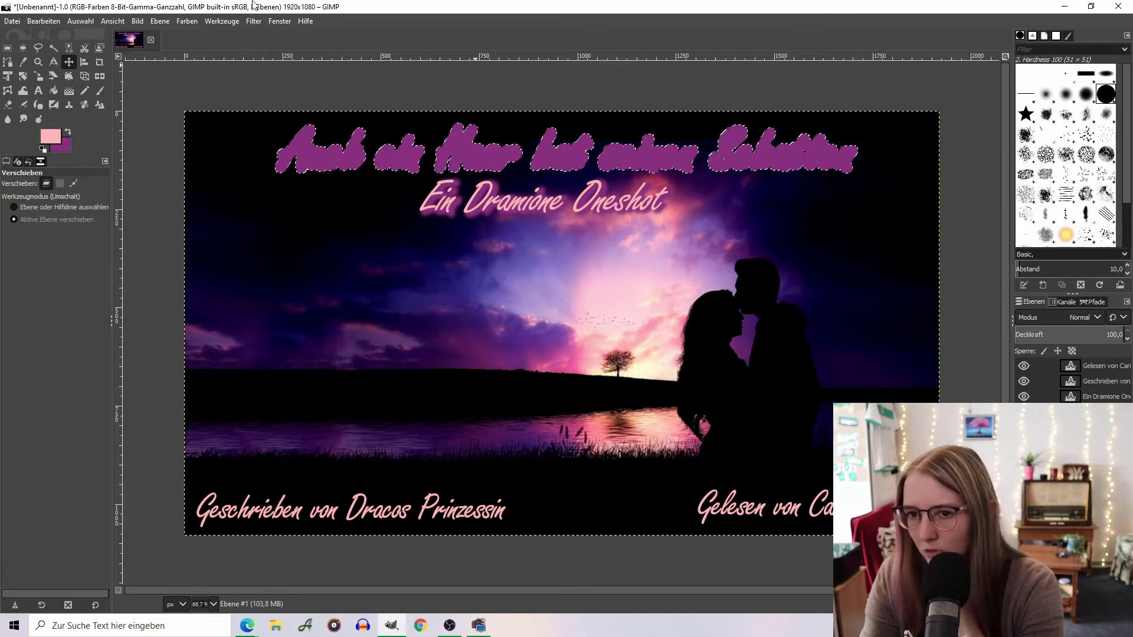
pyautogui.click(78, 22)
pyautogui.click(89, 51)
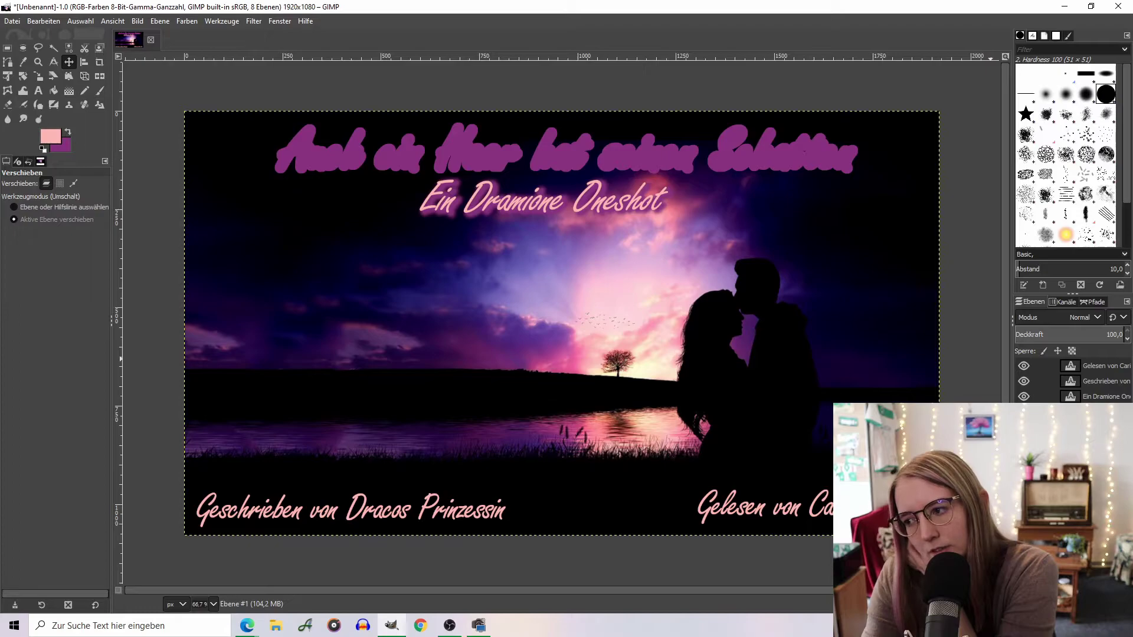
pyautogui.press('pageup')
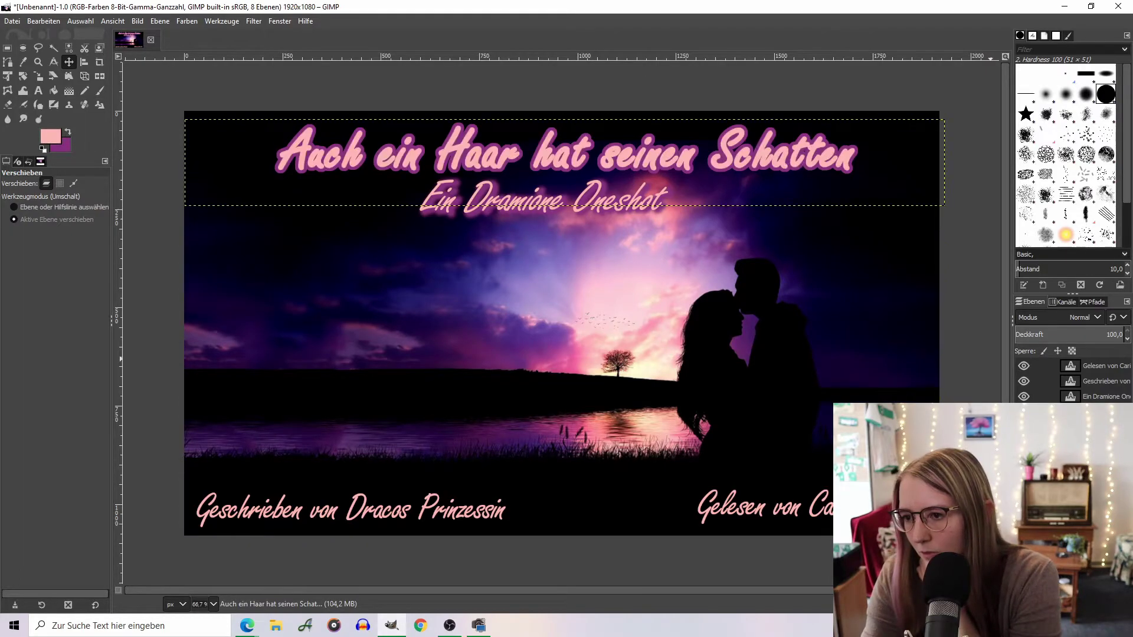
pyautogui.press('pagedown')
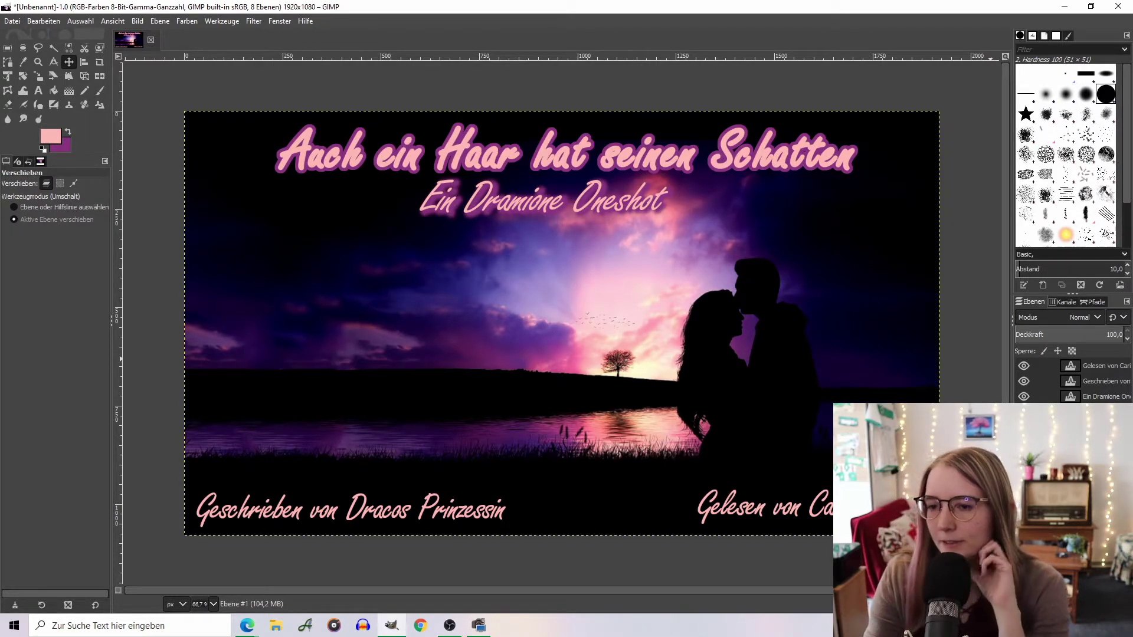
# Lightly Gaussian-blur the purple title glow, then undo an accidental layer nudge
pyautogui.click(260, 22)
pyautogui.click(525, 98)
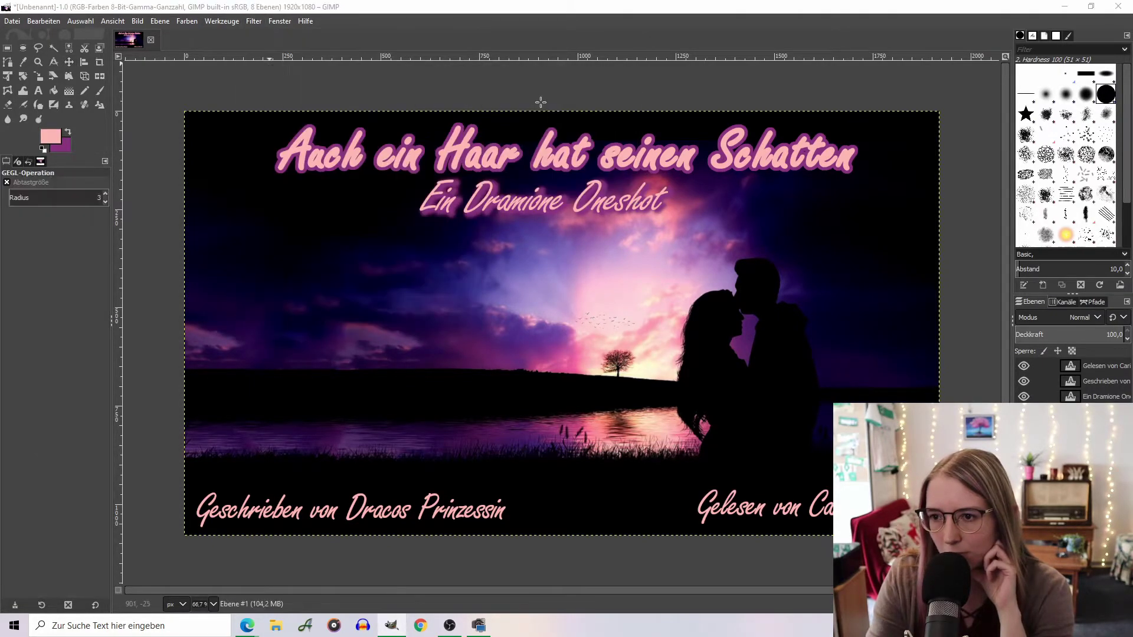
pyautogui.moveTo(97, 250); pyautogui.dragTo(67, 252)
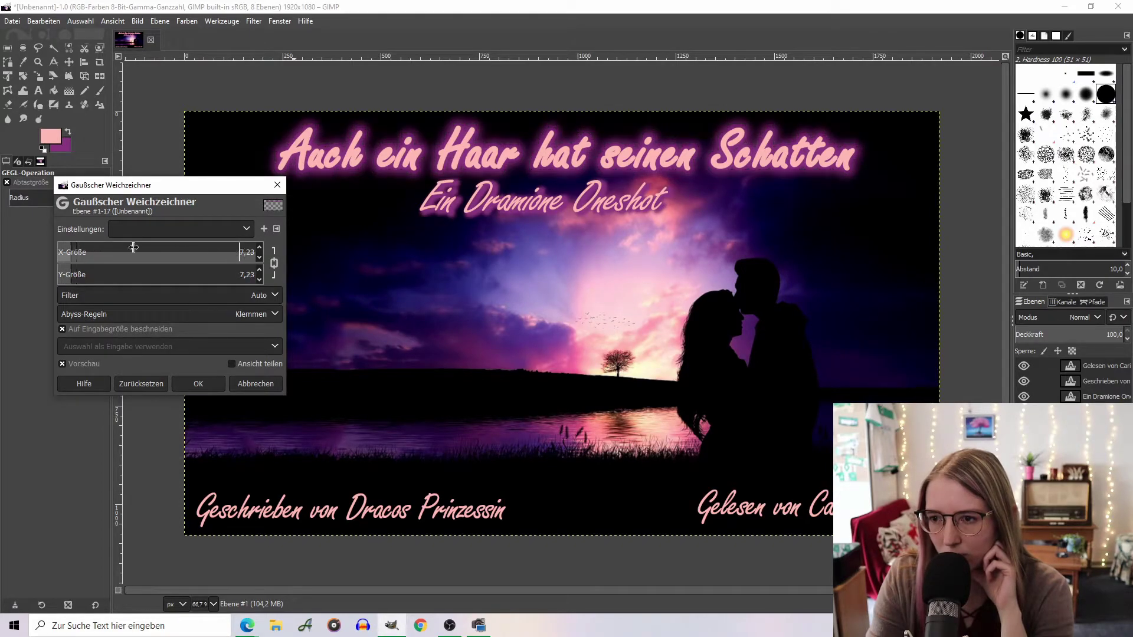
pyautogui.moveTo(135, 253); pyautogui.dragTo(57, 255)
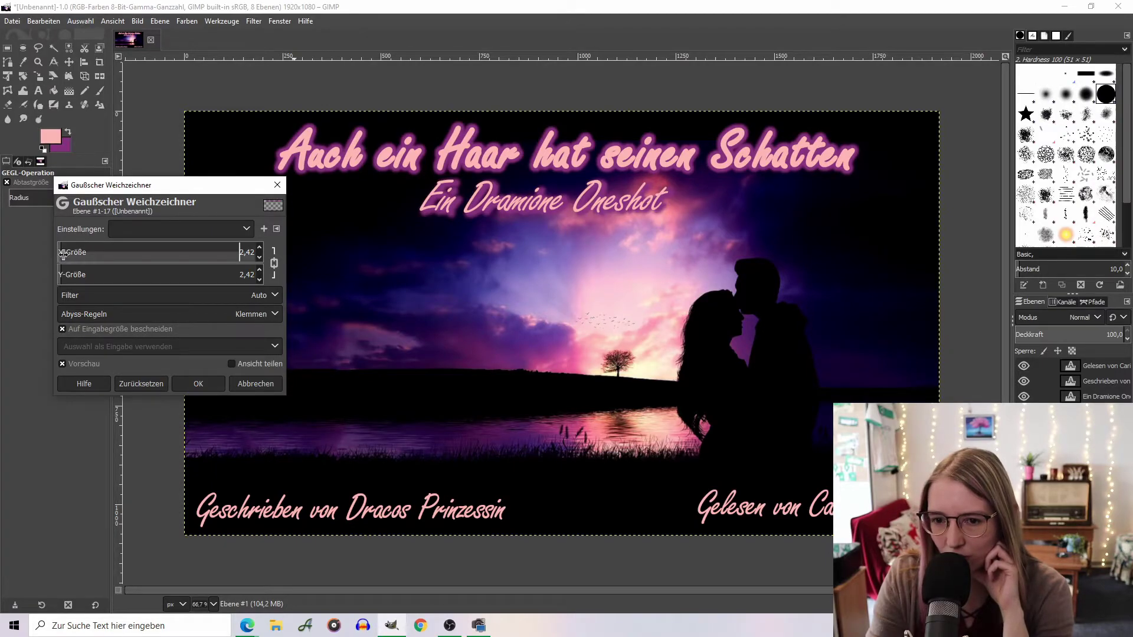
pyautogui.moveTo(64, 254); pyautogui.dragTo(63, 255)
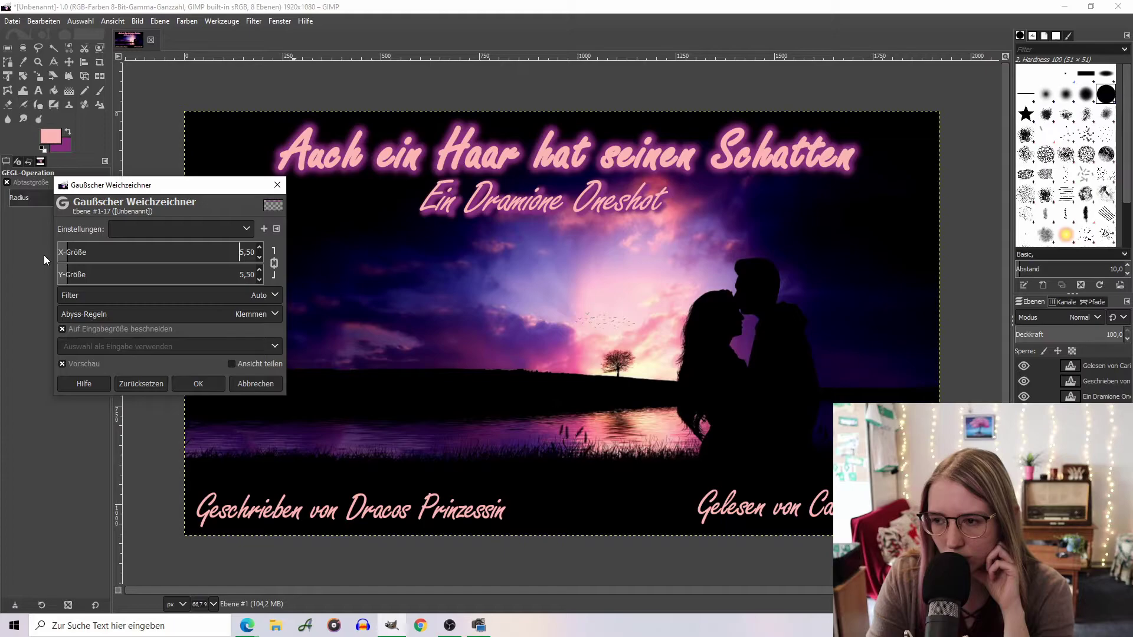
pyautogui.click(179, 380)
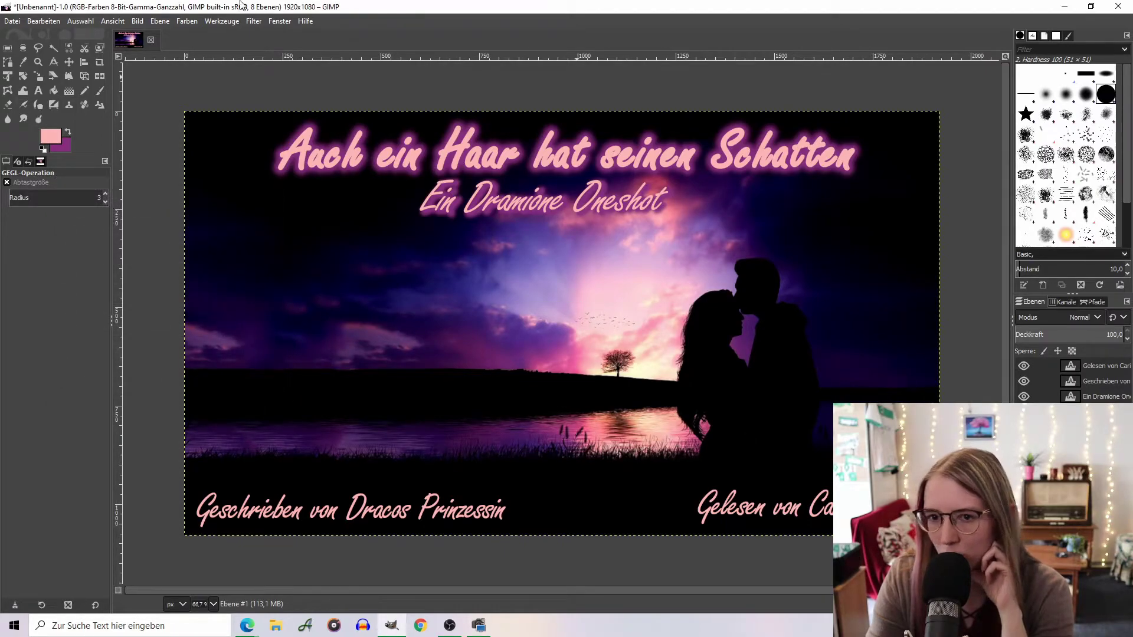
pyautogui.click(69, 62)
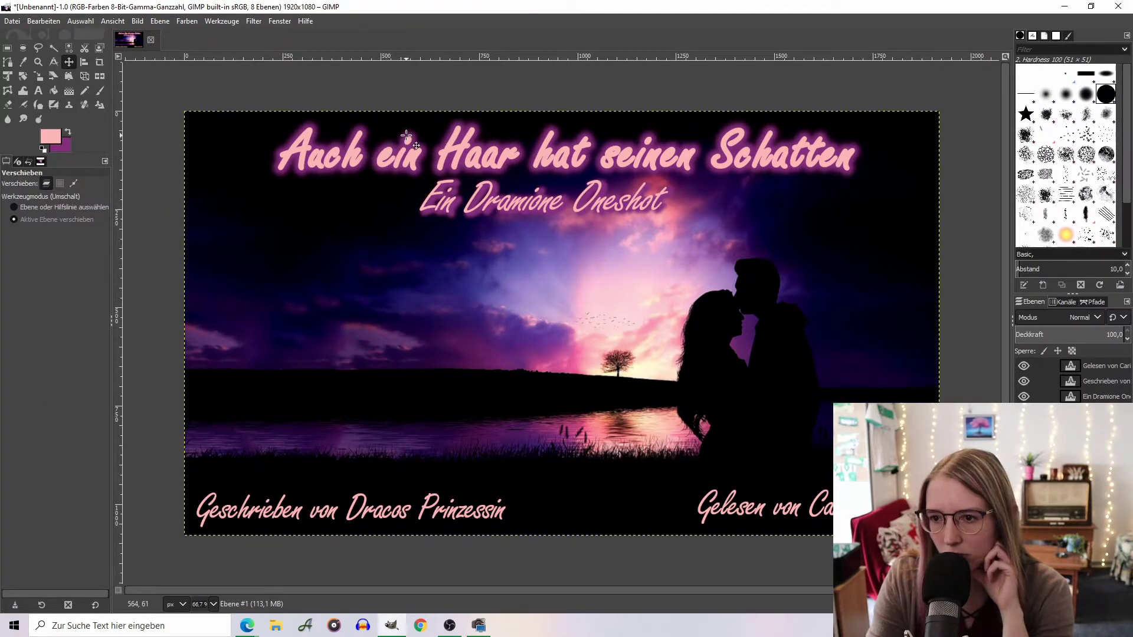
pyautogui.moveTo(406, 136); pyautogui.dragTo(408, 138)
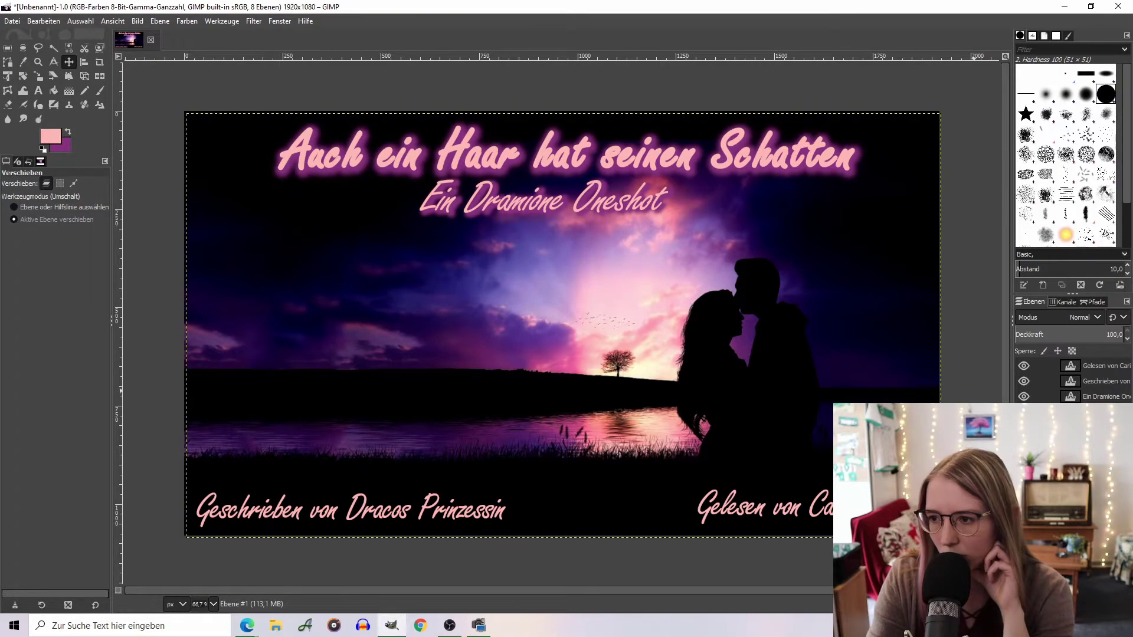
pyautogui.hotkey('ctrl', 'z')
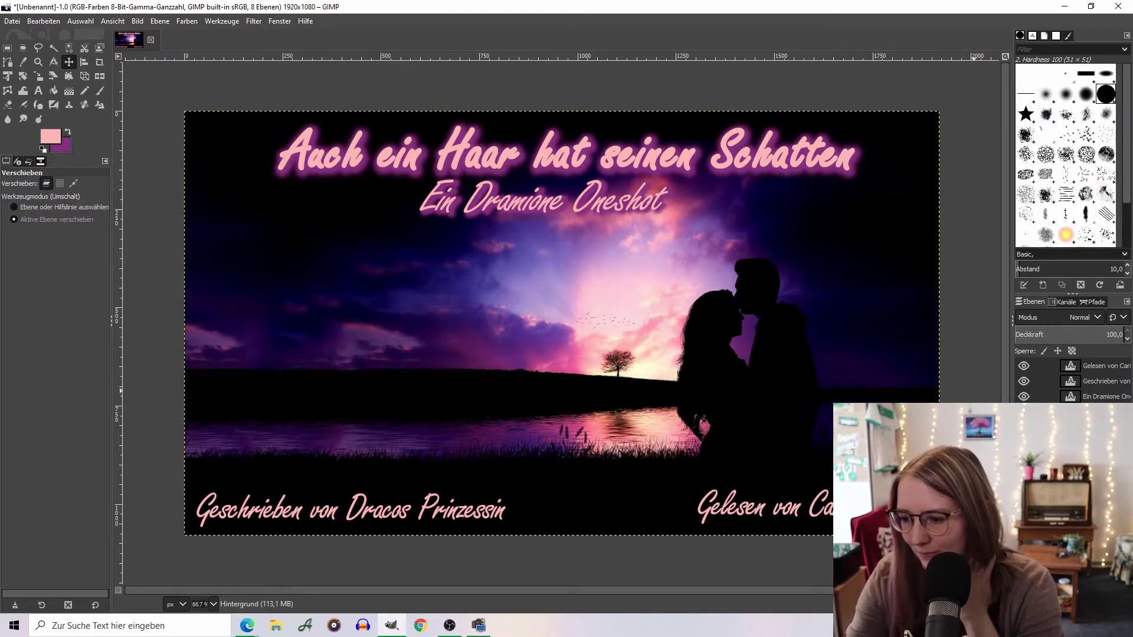
# Export the cover as Haar.png into Pictures/Youtube with the default PNG settings
pyautogui.click(12, 22)
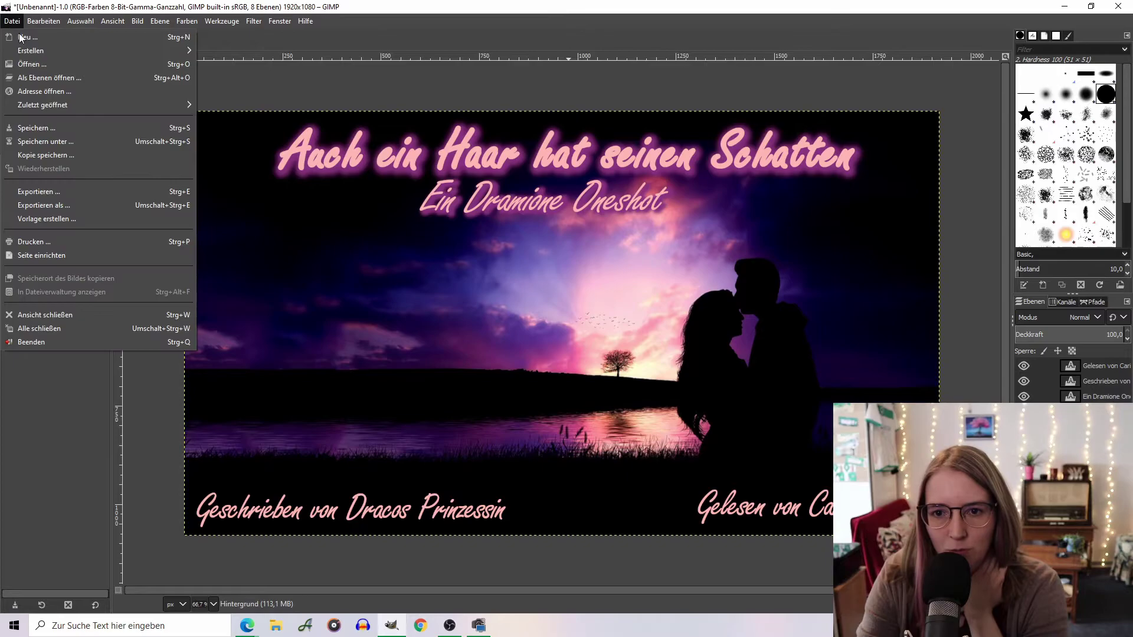
pyautogui.click(63, 204)
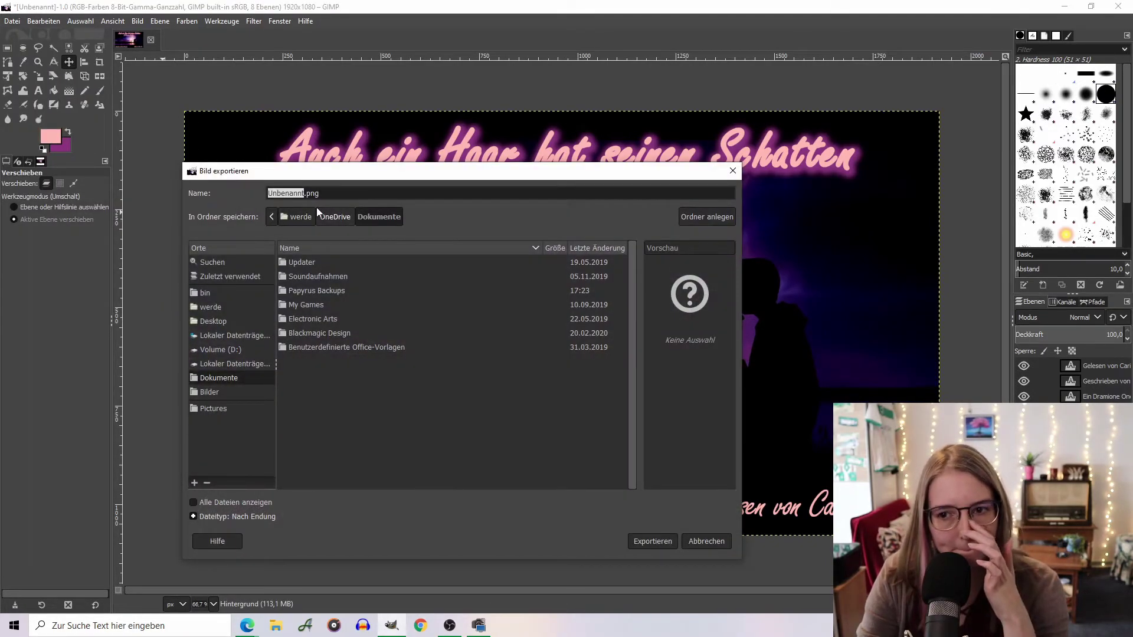
pyautogui.write('HZaar')
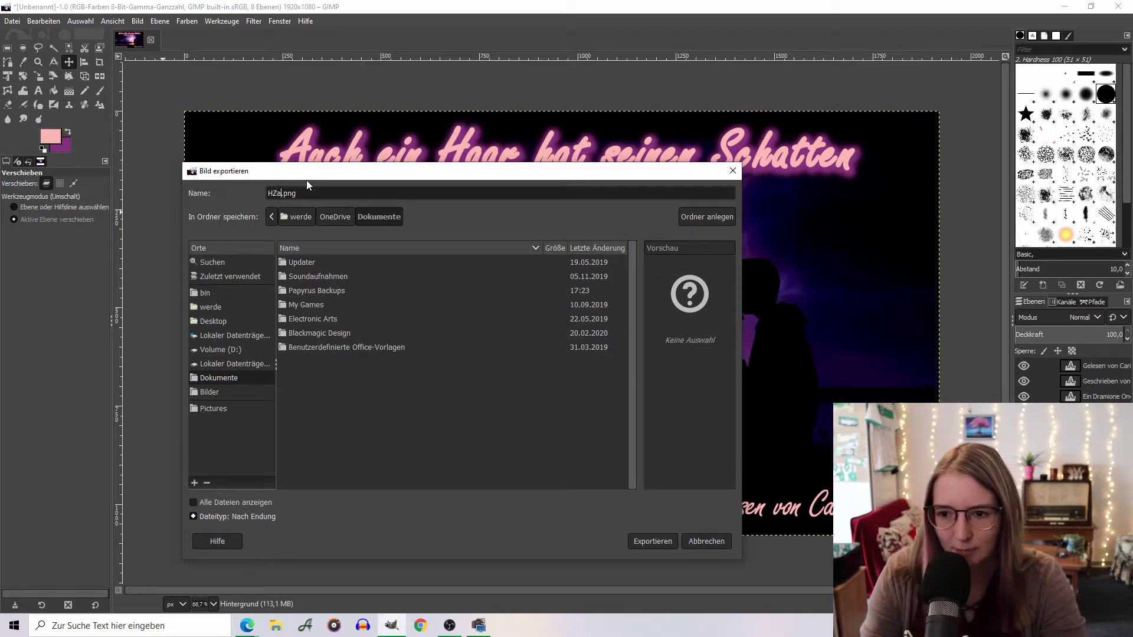
pyautogui.press('BackSpace')
pyautogui.press('BackSpace')
pyautogui.press('BackSpace')
pyautogui.write('arr')
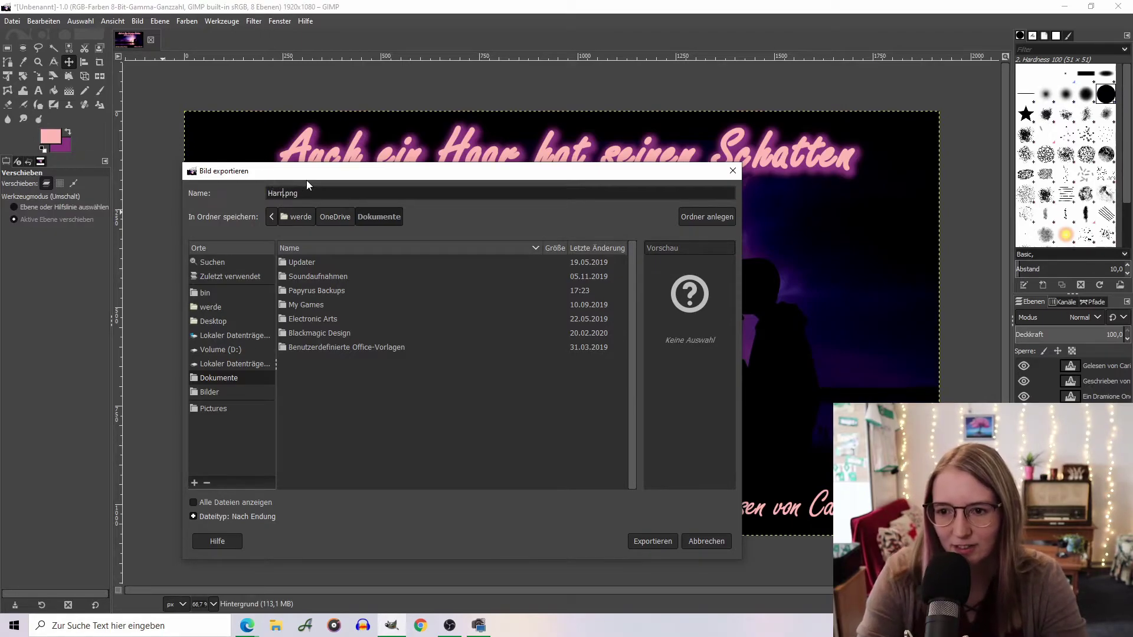
pyautogui.press('BackSpace')
pyautogui.press('BackSpace')
pyautogui.write('ar')
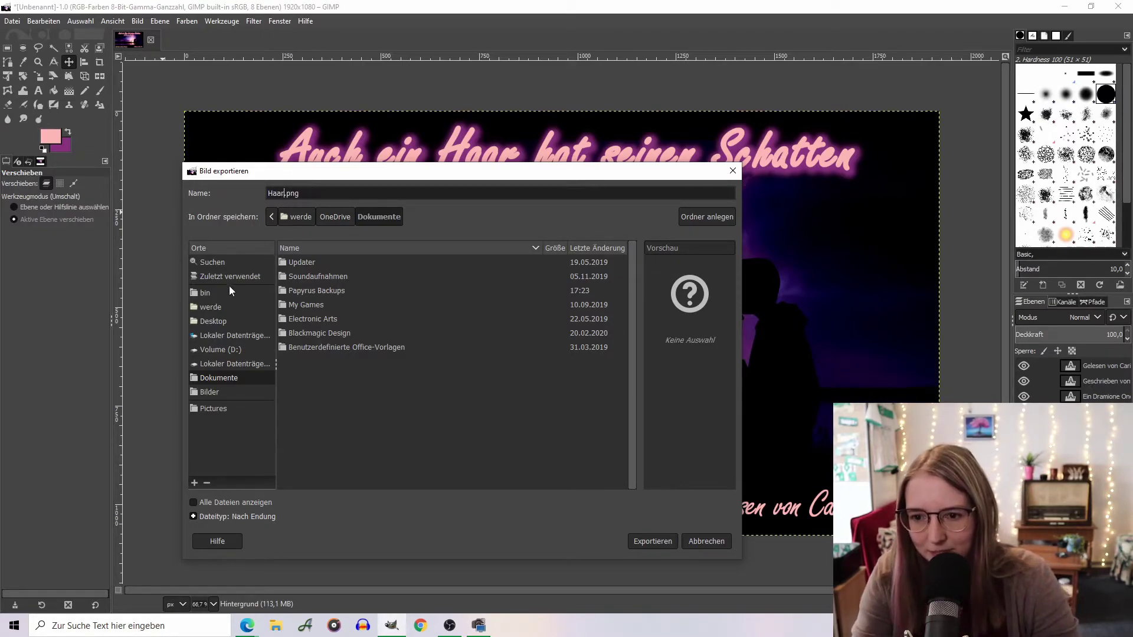
pyautogui.click(230, 409)
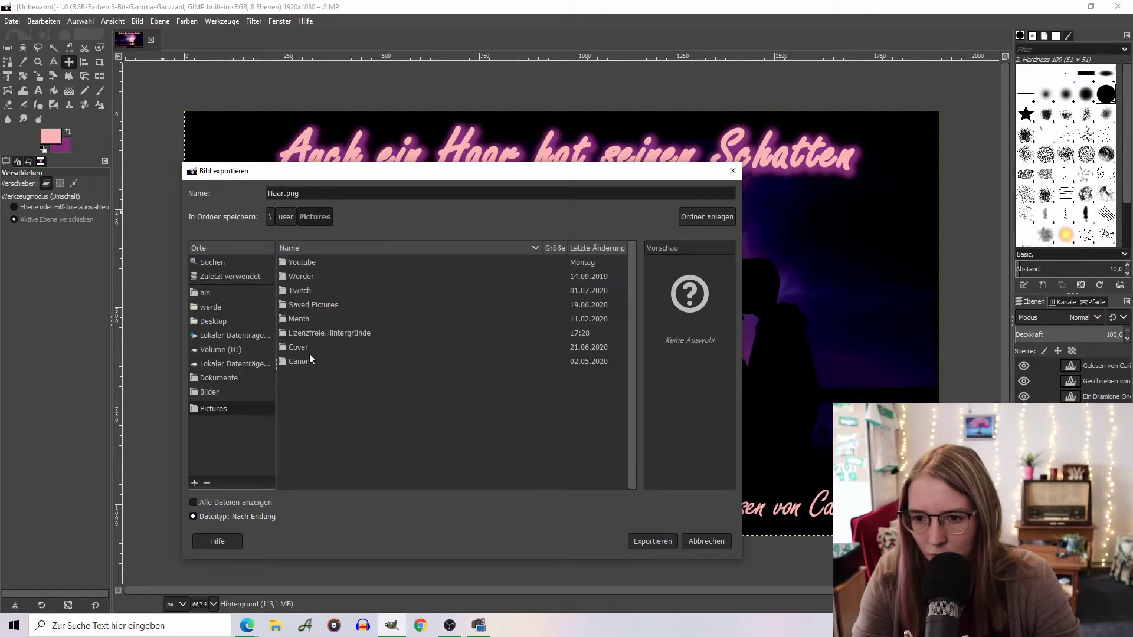
pyautogui.doubleClick(323, 263)
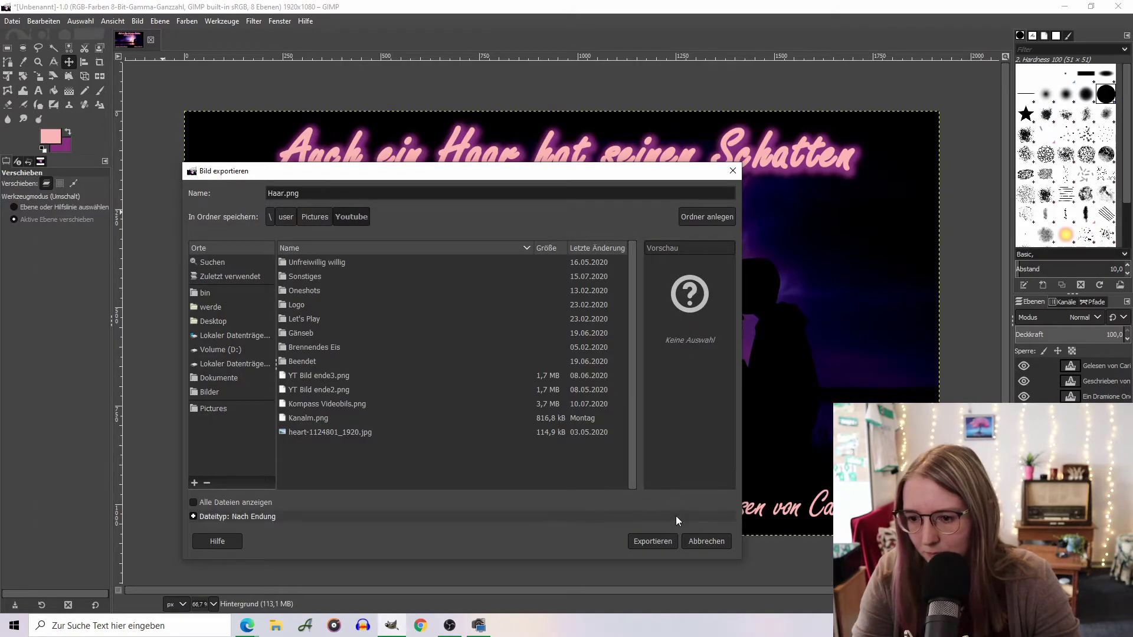
pyautogui.click(657, 541)
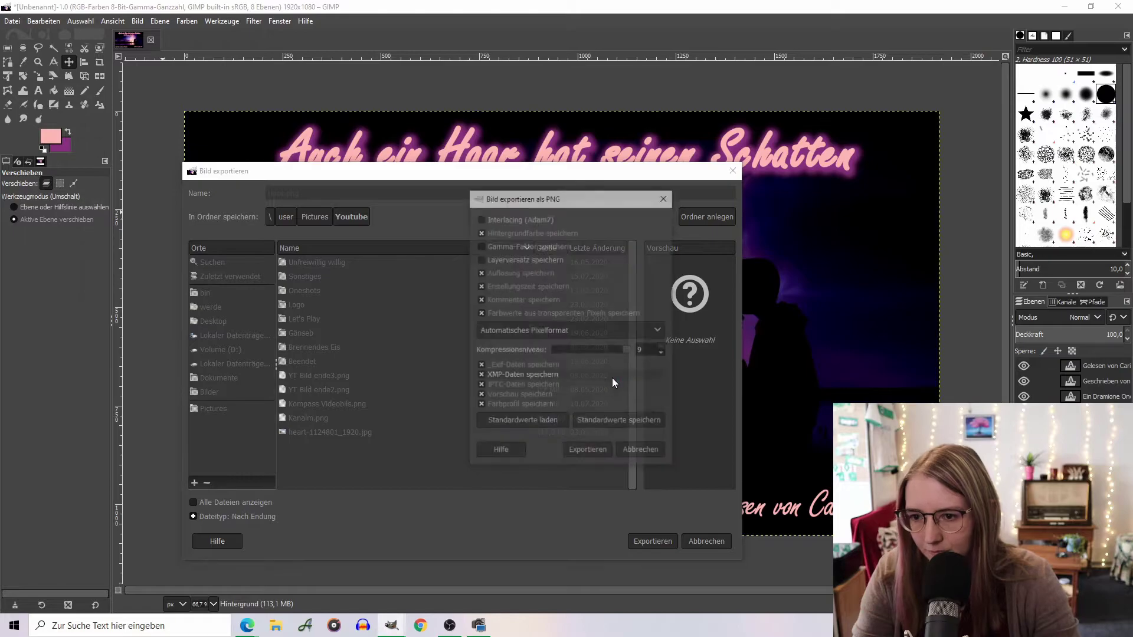
pyautogui.click(606, 448)
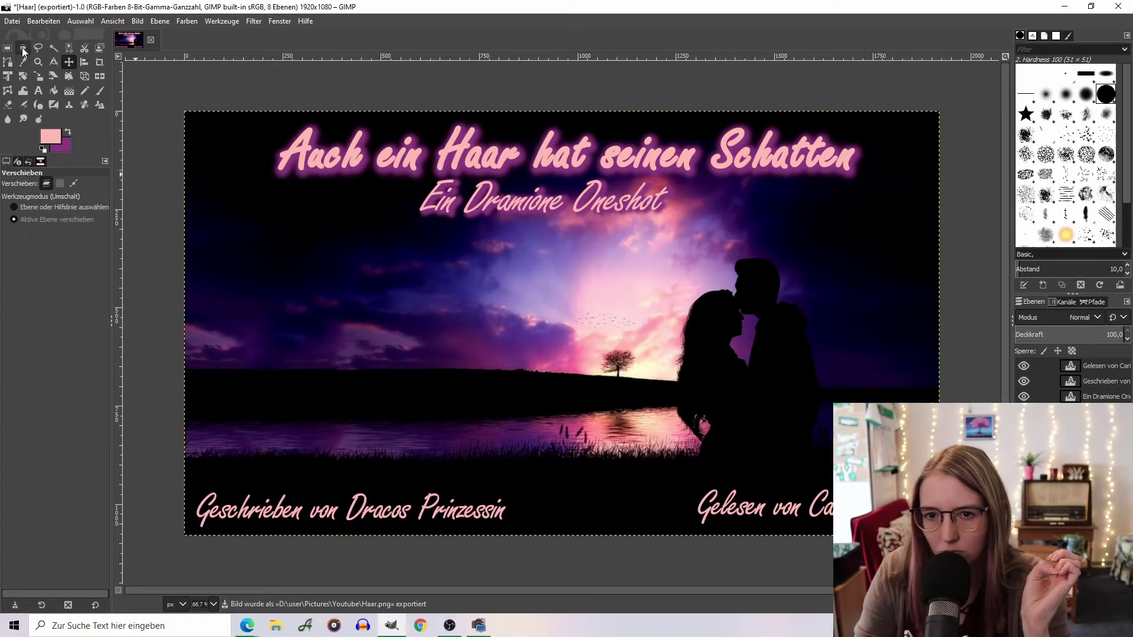
# Save the project as Haar.xcf in Pictures/Youtube and hide the Geschrieben von and Gelesen von layers
pyautogui.click(12, 22)
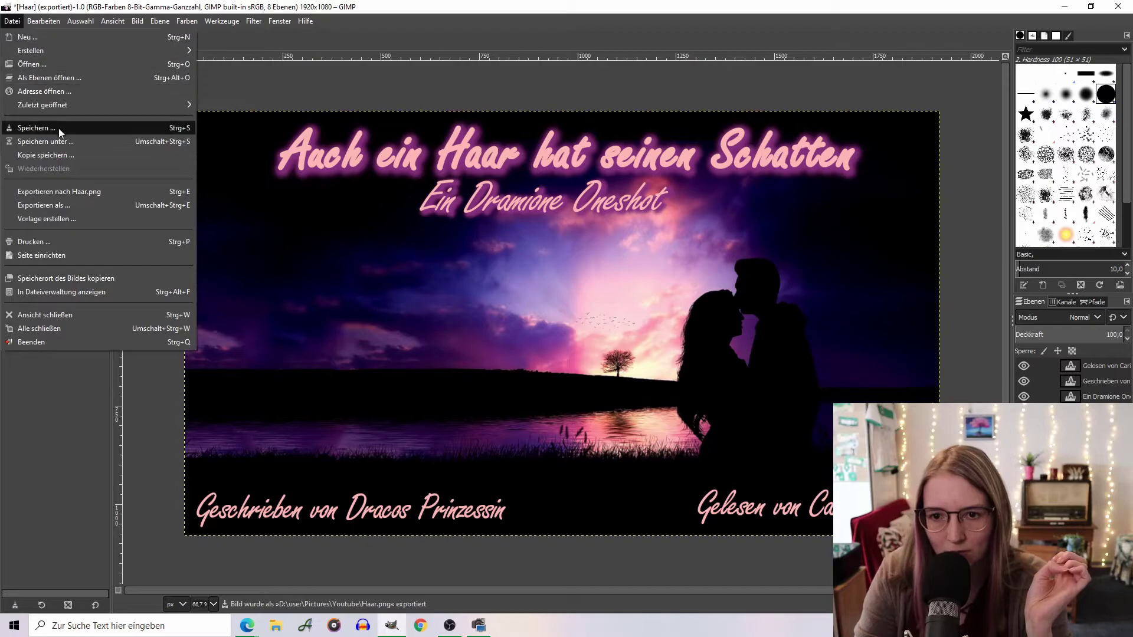
pyautogui.click(59, 144)
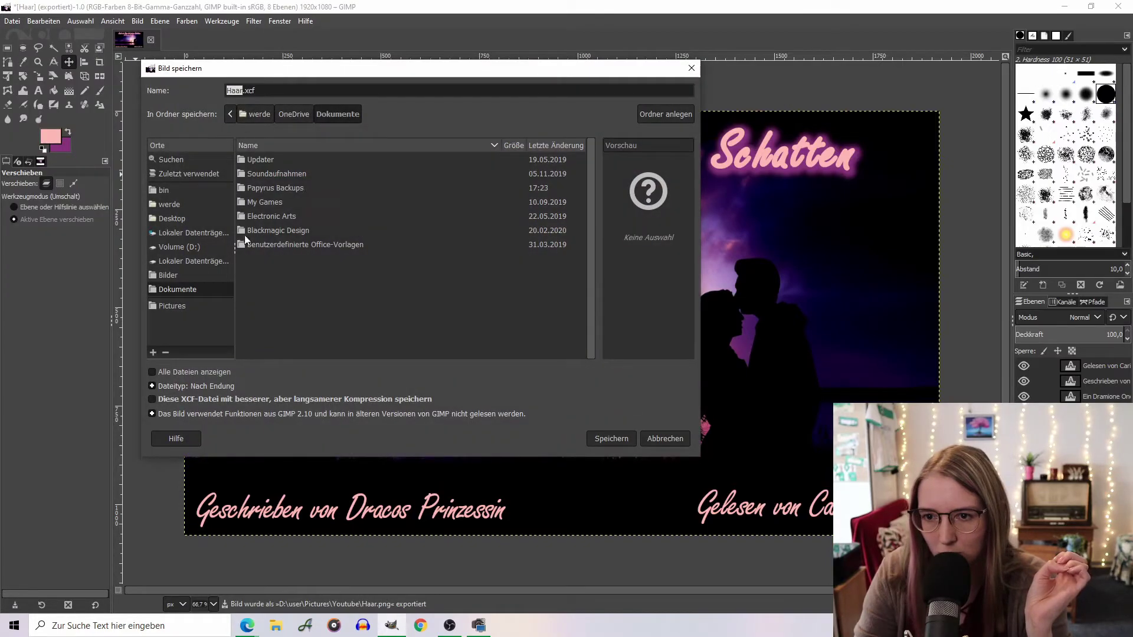
pyautogui.click(180, 307)
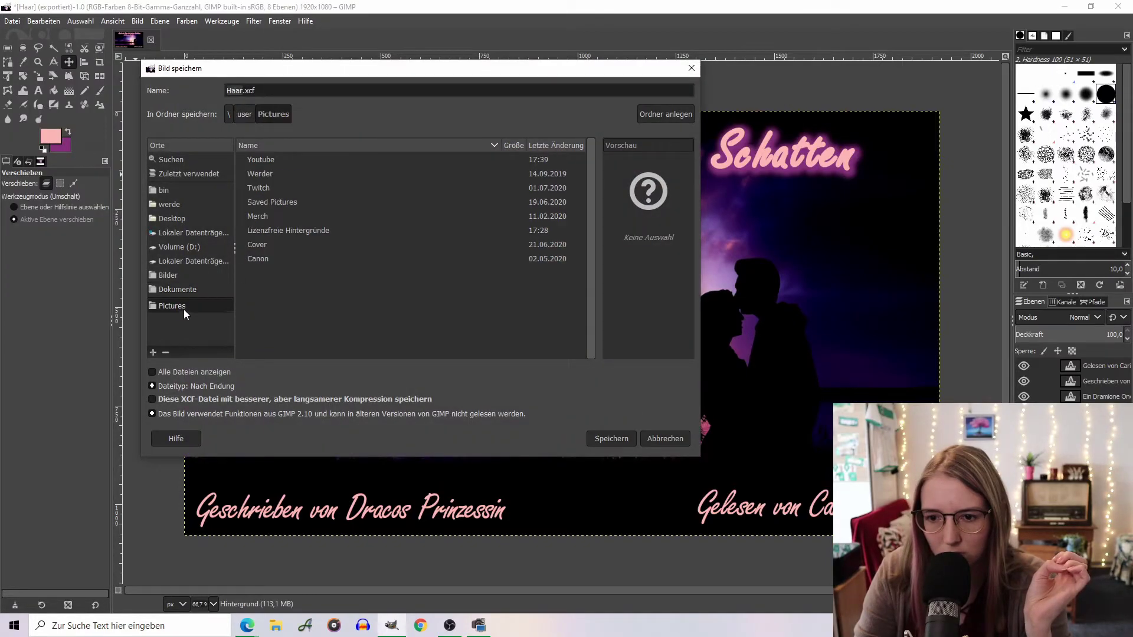
pyautogui.doubleClick(271, 159)
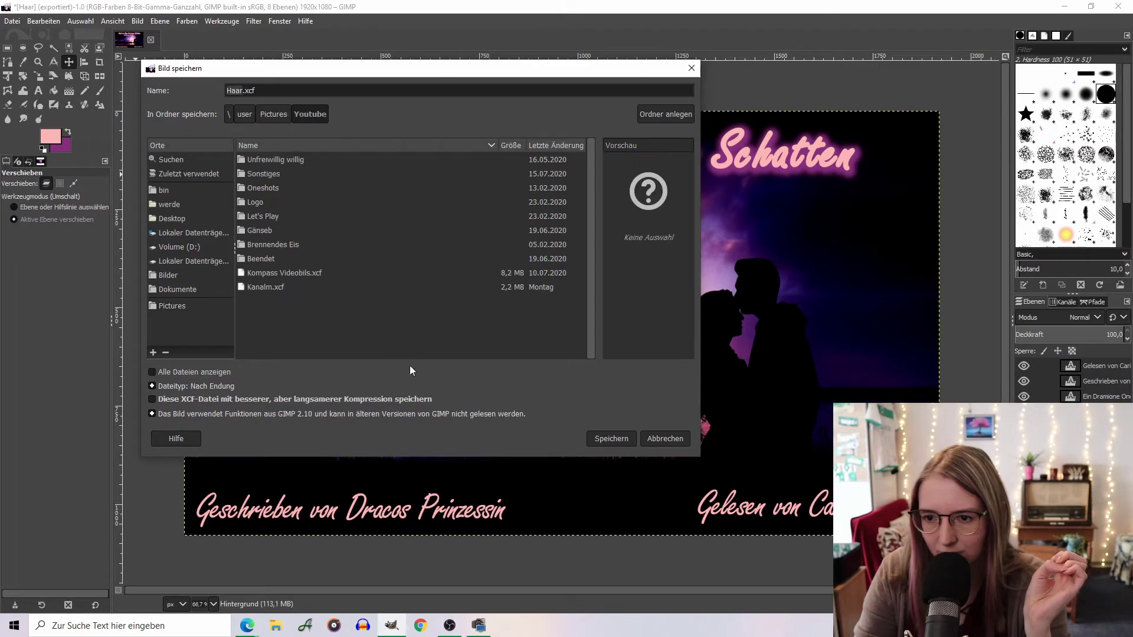
pyautogui.click(606, 437)
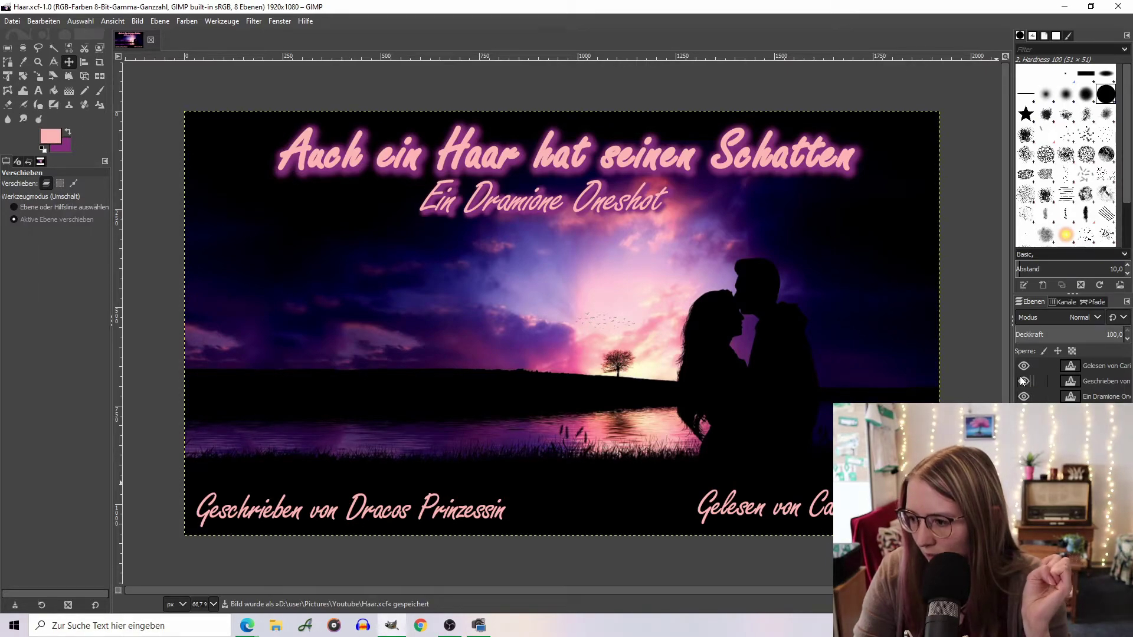
pyautogui.moveTo(1024, 381); pyautogui.dragTo(1024, 366)
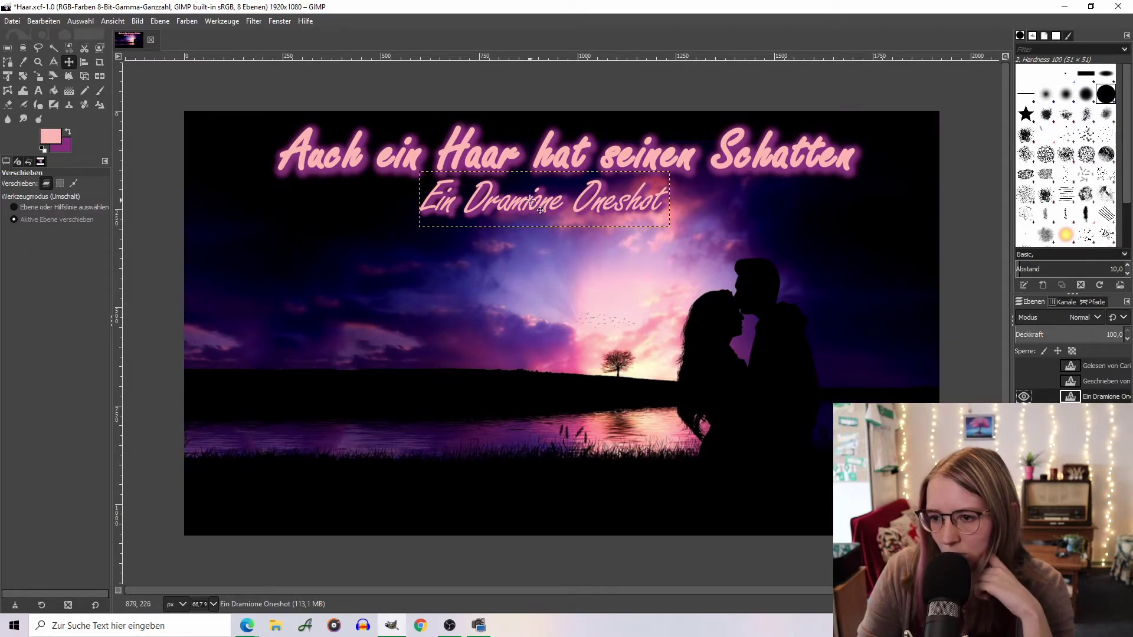
# Move the Ein Dramione Oneshot subtitle to the bottom-left and enlarge it
pyautogui.moveTo(540, 225)
pyautogui.mouseDown()
pyautogui.moveTo(543, 455)
pyautogui.moveTo(324, 493)
pyautogui.mouseUp()
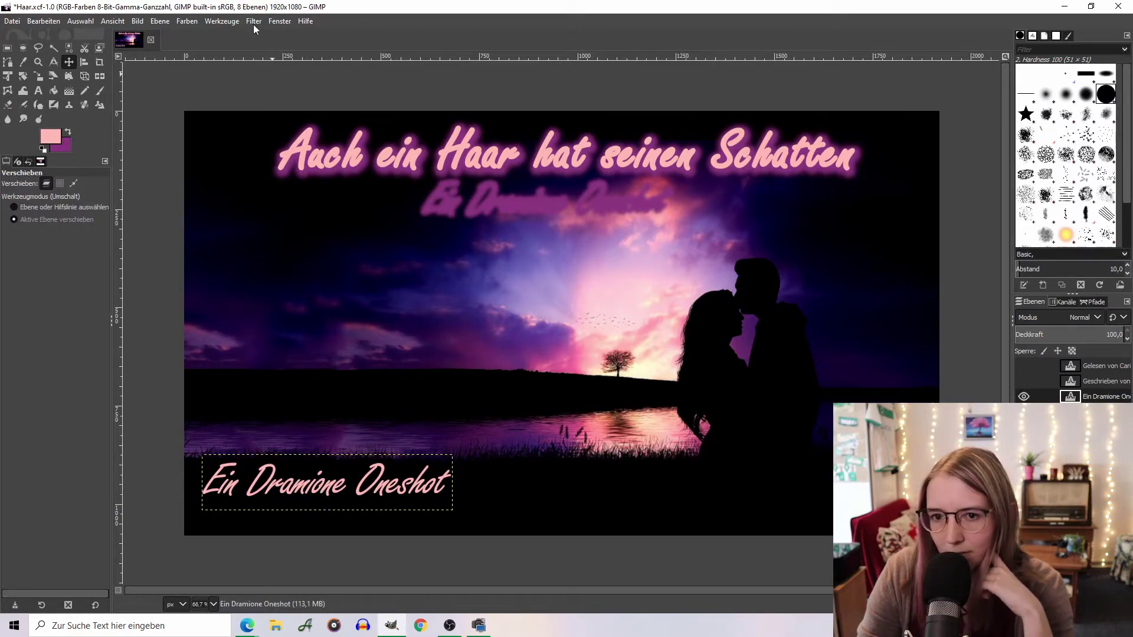
pyautogui.click(44, 77)
pyautogui.moveTo(419, 459)
pyautogui.mouseDown()
pyautogui.moveTo(466, 444)
pyautogui.moveTo(447, 427)
pyautogui.mouseUp()
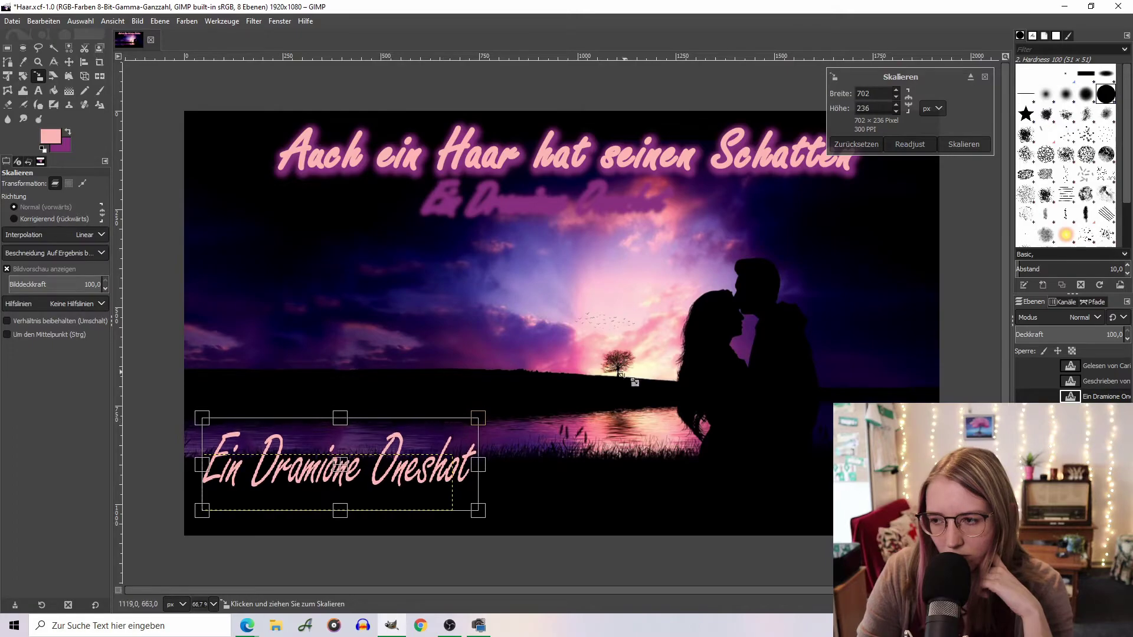
pyautogui.click(965, 143)
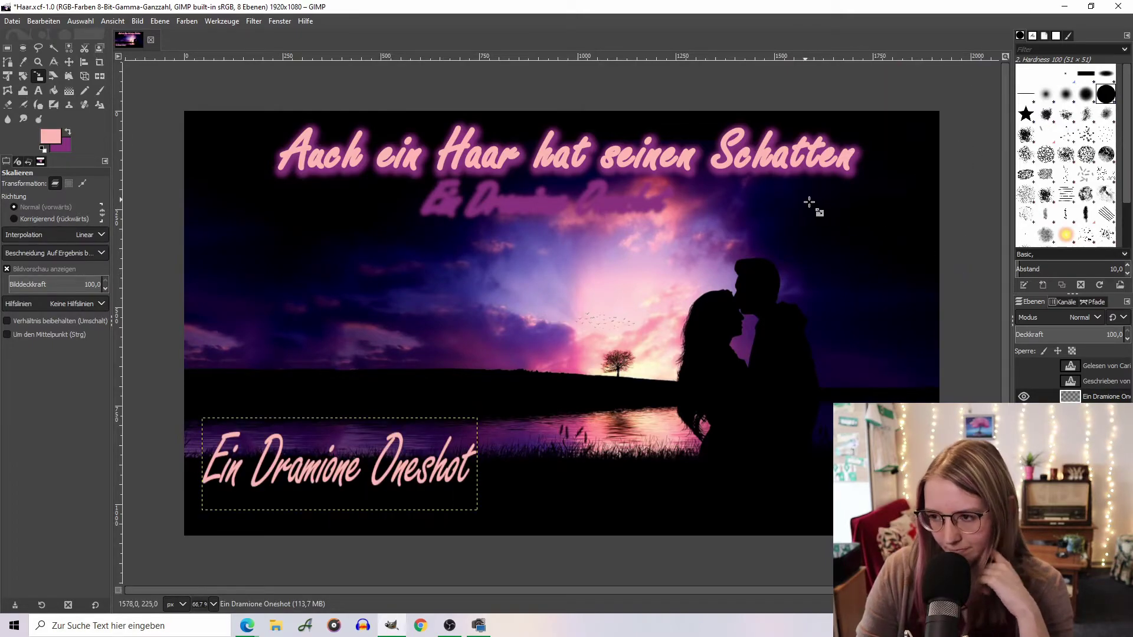
# Resize the blurred glow layer to match the subtitle and position it behind the text
pyautogui.click(1104, 442)
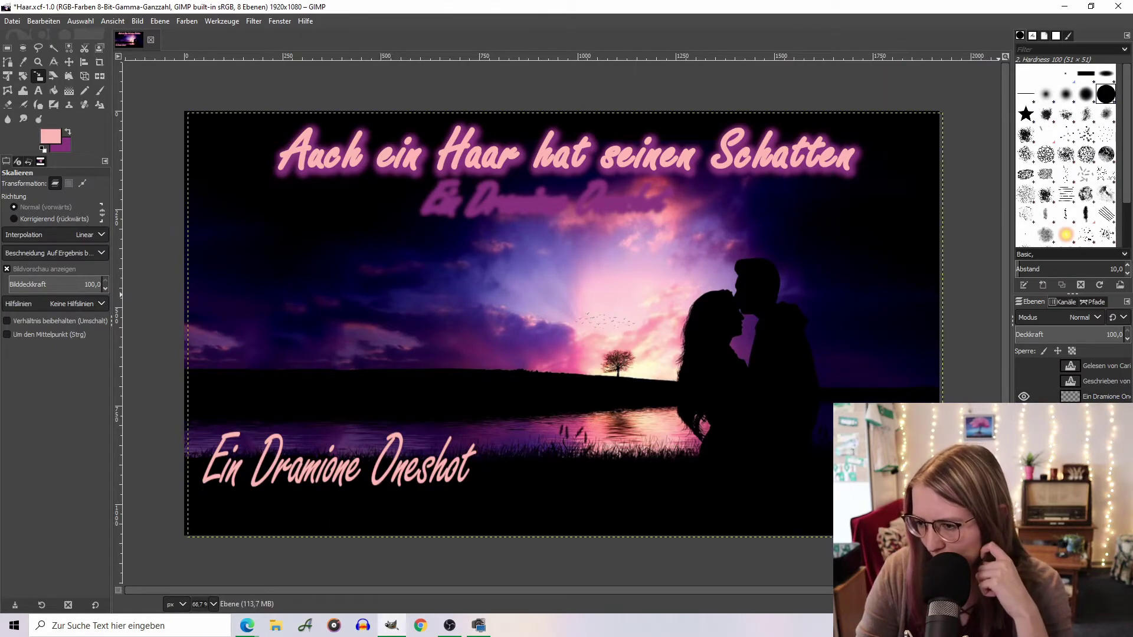
pyautogui.click(495, 206)
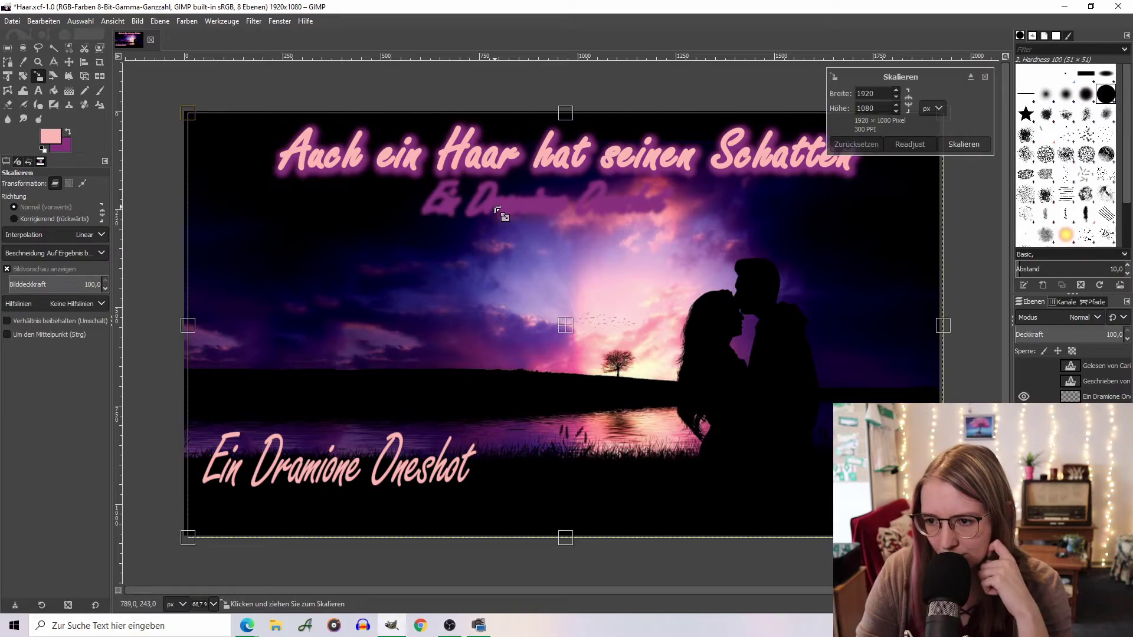
pyautogui.click(69, 62)
pyautogui.moveTo(560, 209); pyautogui.dragTo(356, 482)
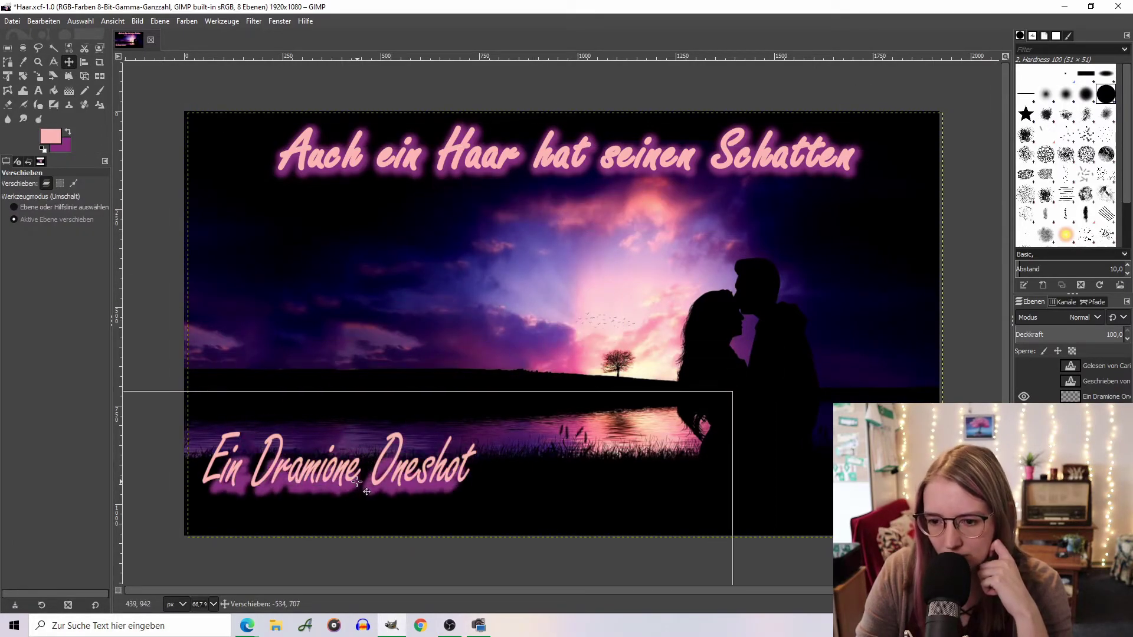
pyautogui.click(37, 76)
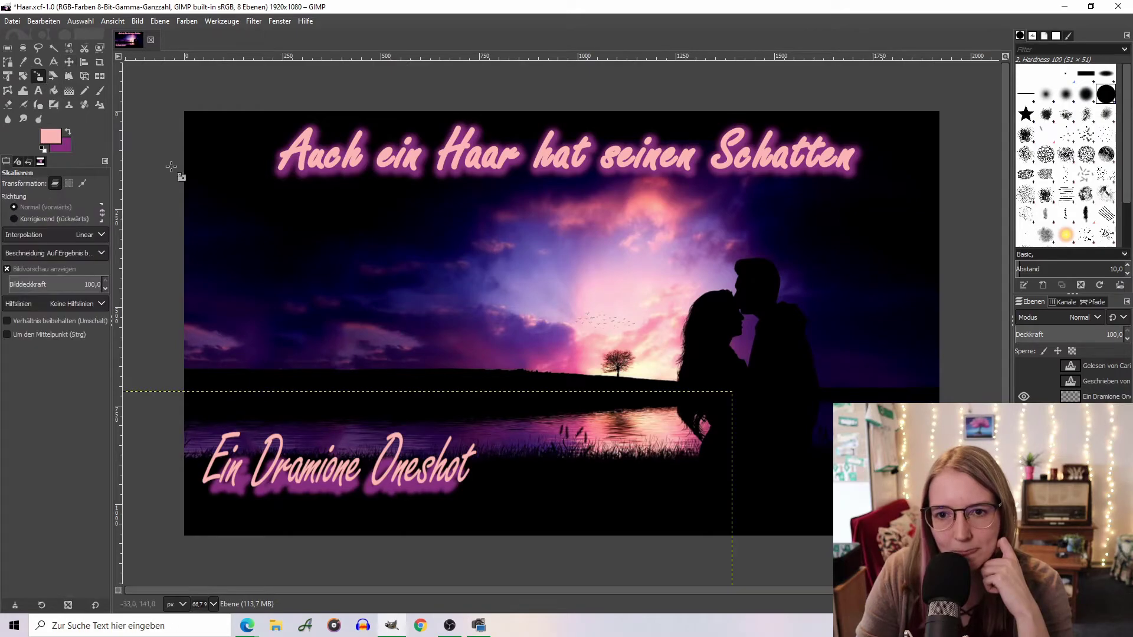
pyautogui.moveTo(449, 453)
pyautogui.mouseDown()
pyautogui.moveTo(453, 491)
pyautogui.moveTo(245, 293)
pyautogui.moveTo(336, 525)
pyautogui.mouseUp()
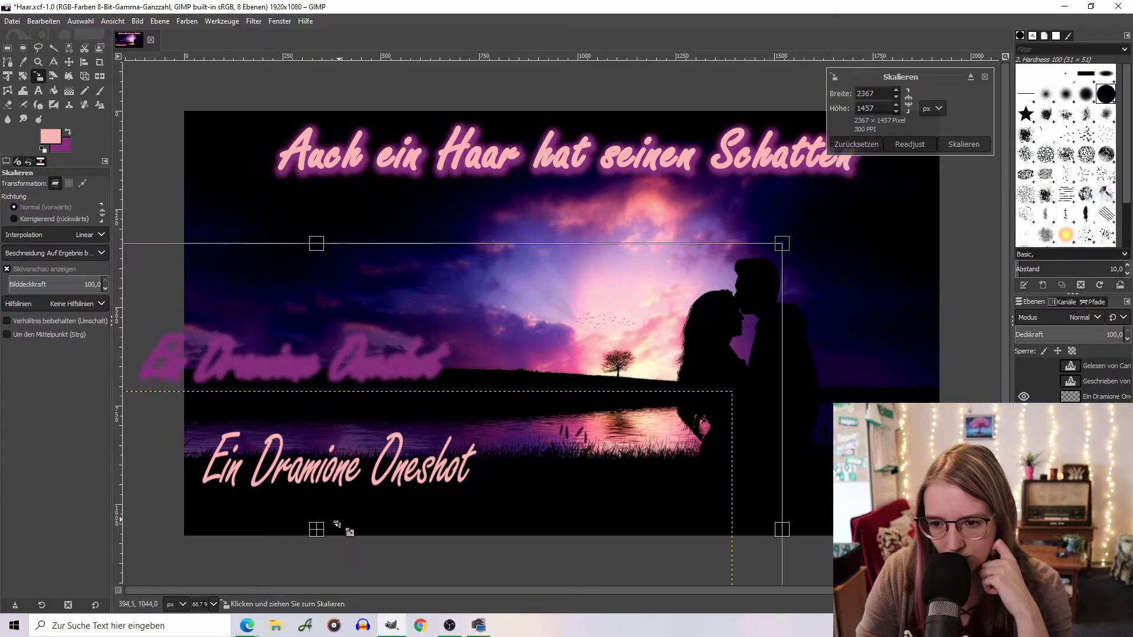
pyautogui.click(982, 146)
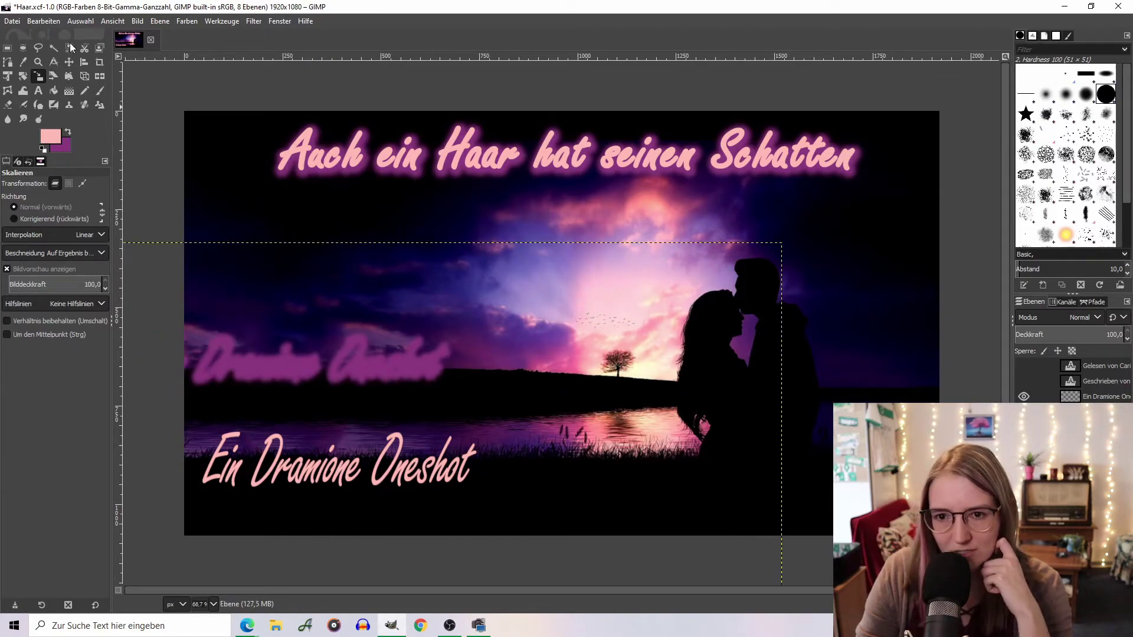
pyautogui.click(69, 62)
pyautogui.moveTo(251, 335); pyautogui.dragTo(412, 478)
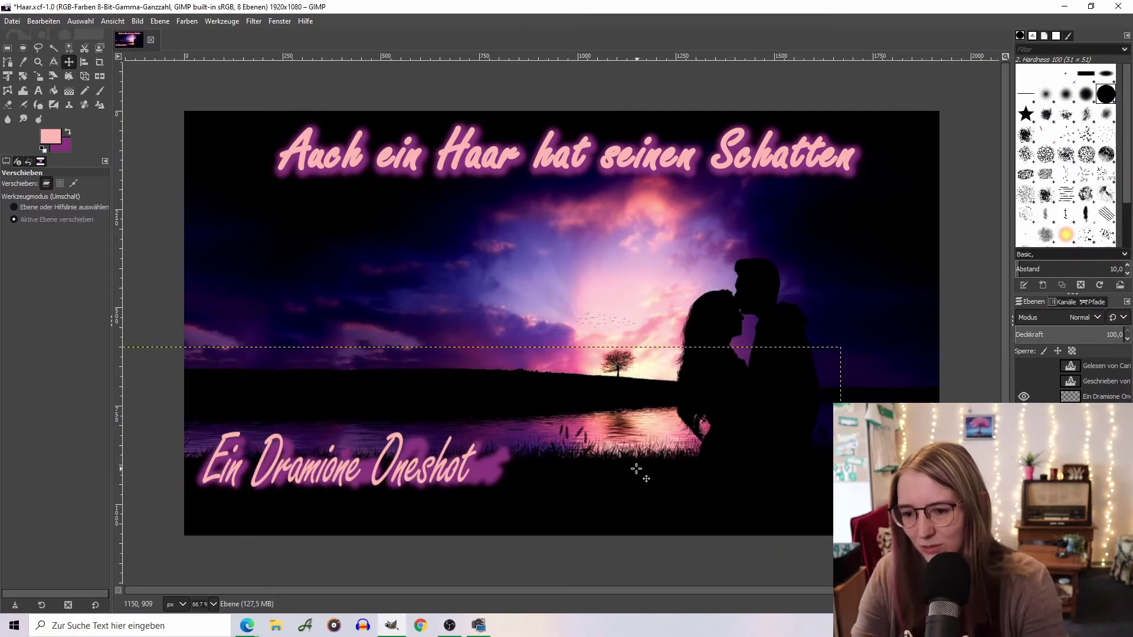
# Delete the blurred glow copy layer and nudge the subtitle slightly down and left
pyautogui.rightClick(1058, 388)
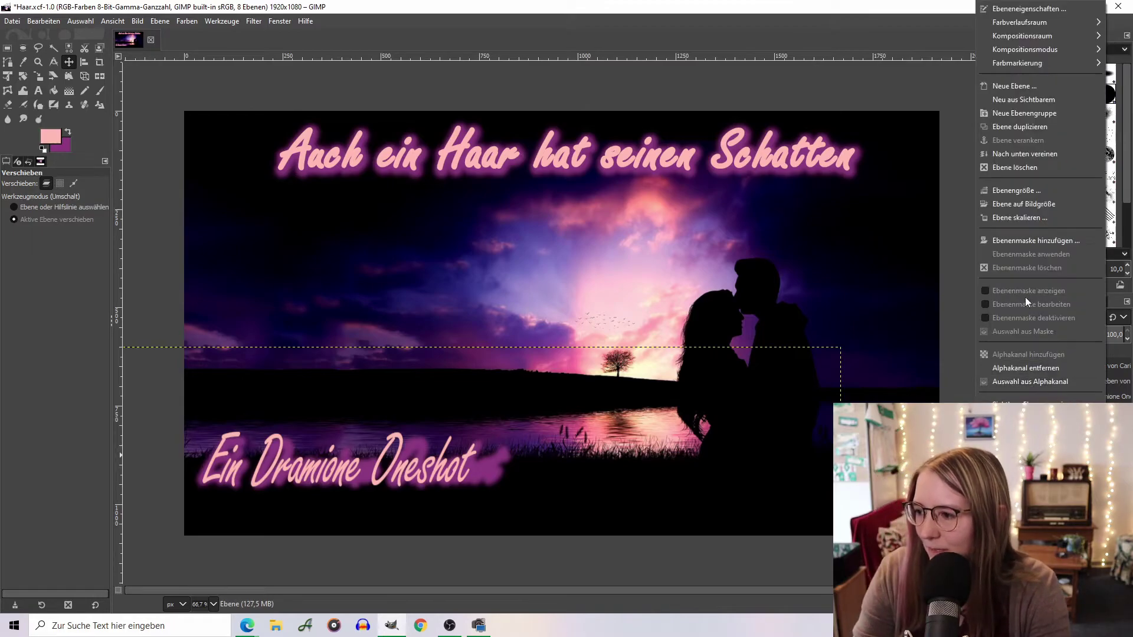
pyautogui.click(1014, 169)
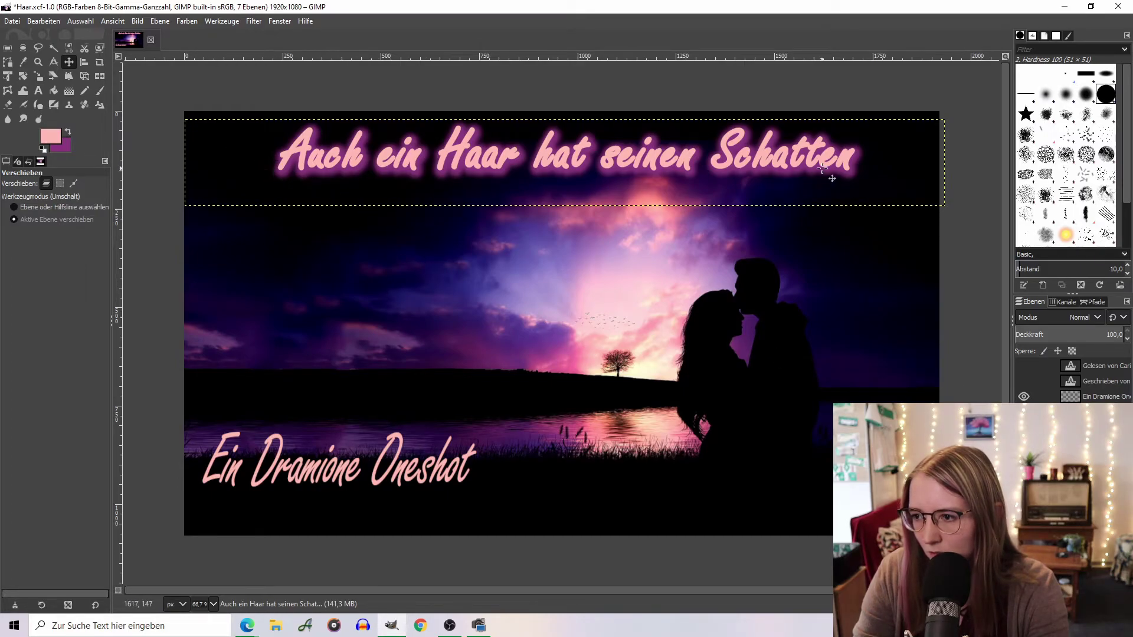
pyautogui.click(1104, 396)
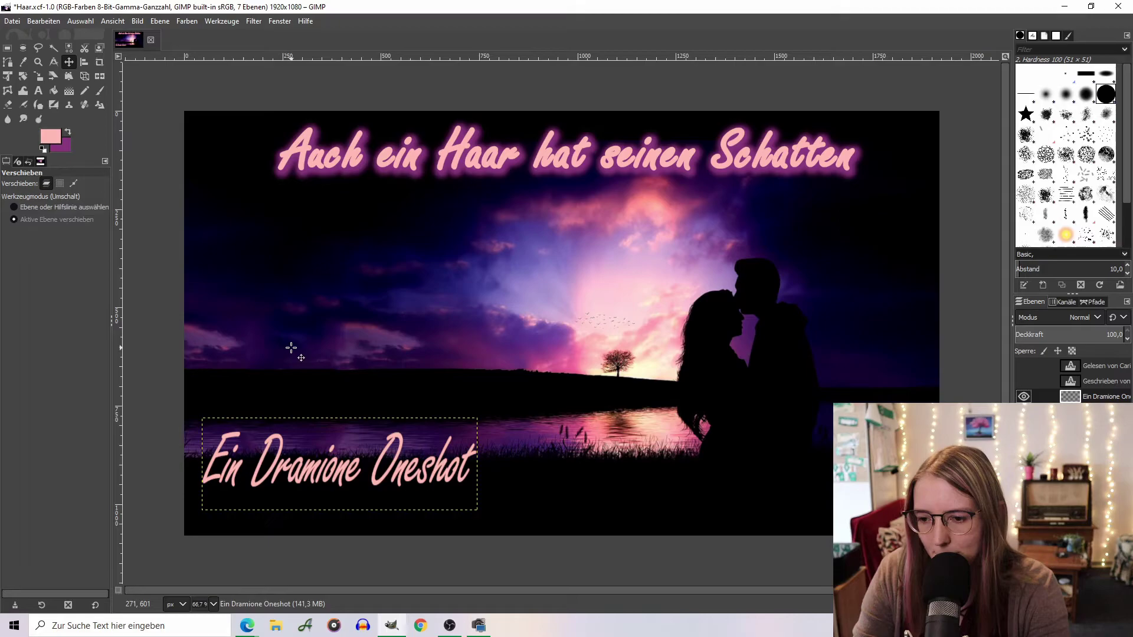
pyautogui.moveTo(317, 475); pyautogui.dragTo(312, 506)
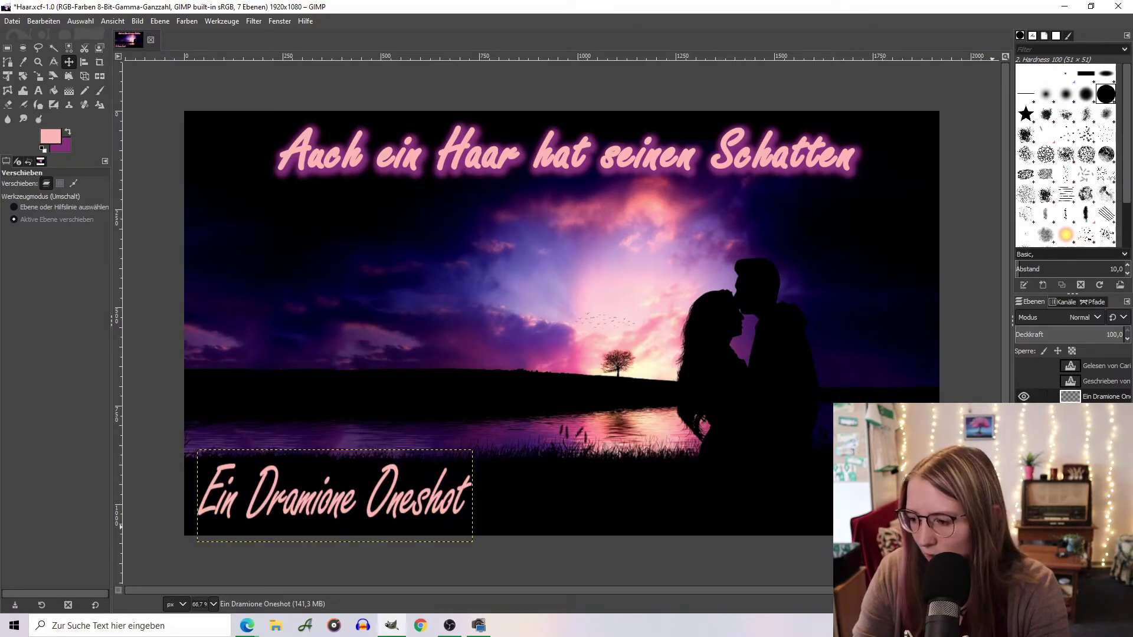
# Select the subtitle lettering from its alpha channel and grow the selection outward
pyautogui.rightClick(1105, 397)
pyautogui.click(1025, 382)
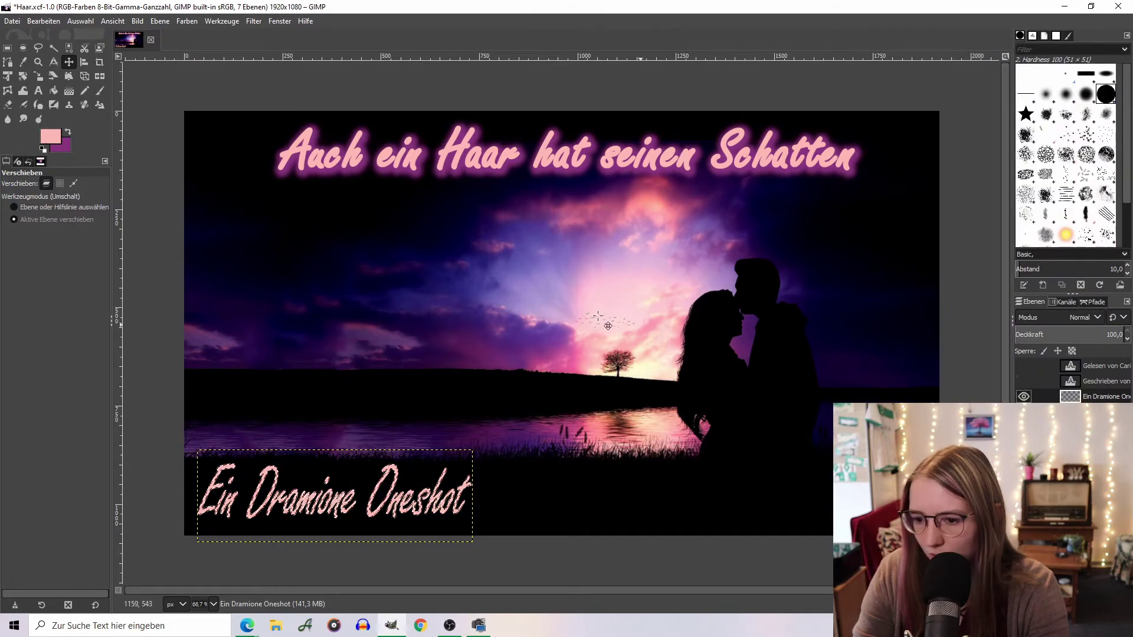
pyautogui.click(75, 21)
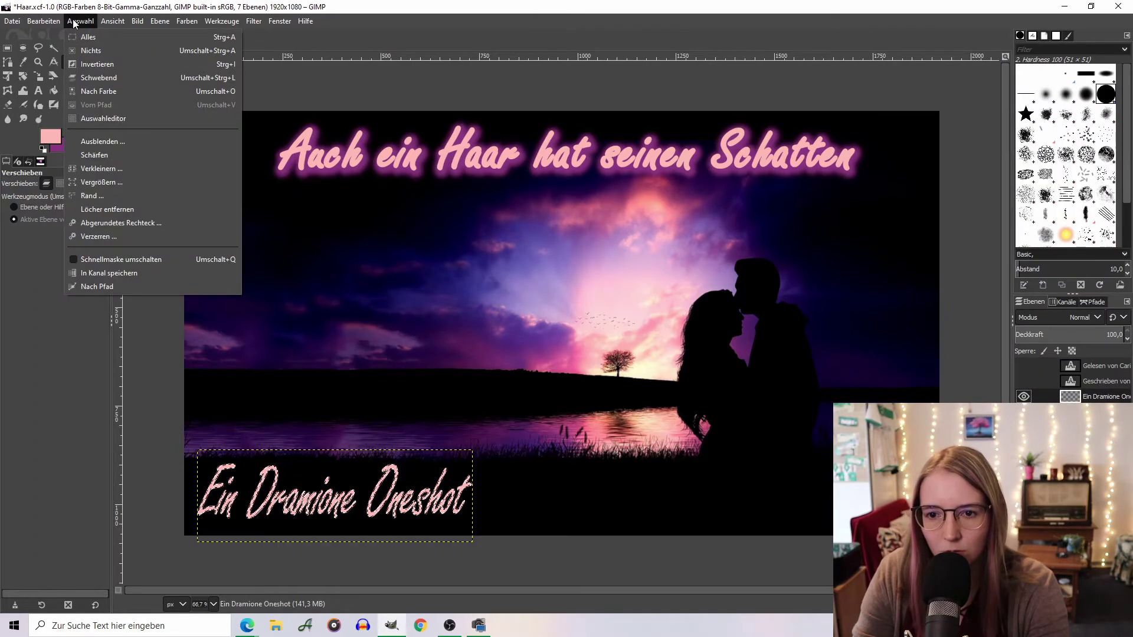
pyautogui.click(101, 182)
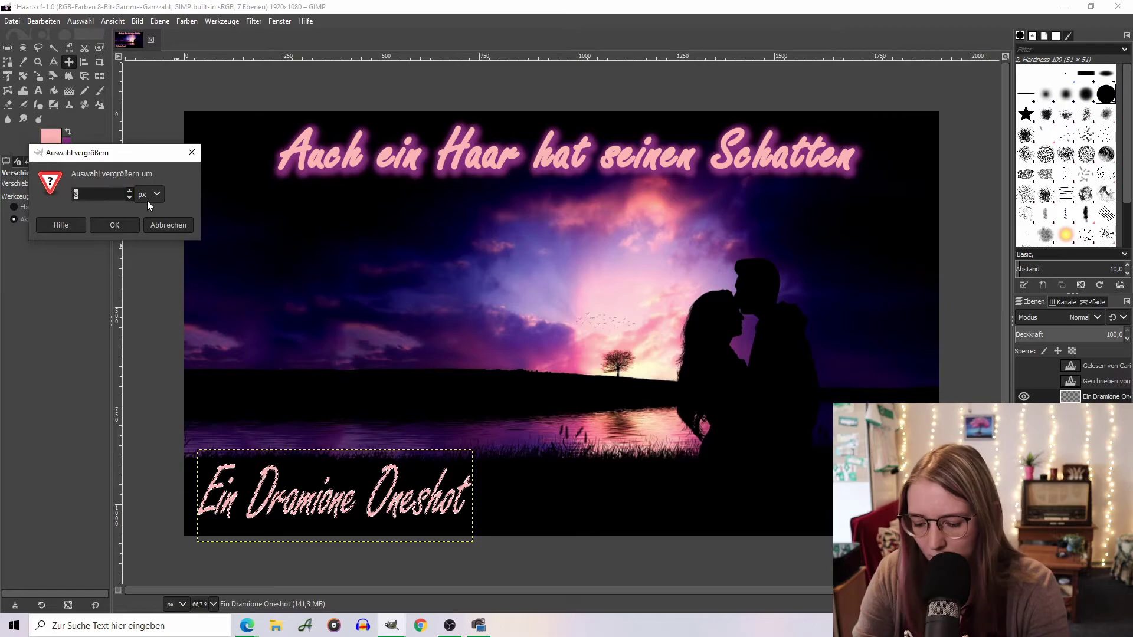
pyautogui.press('Return')
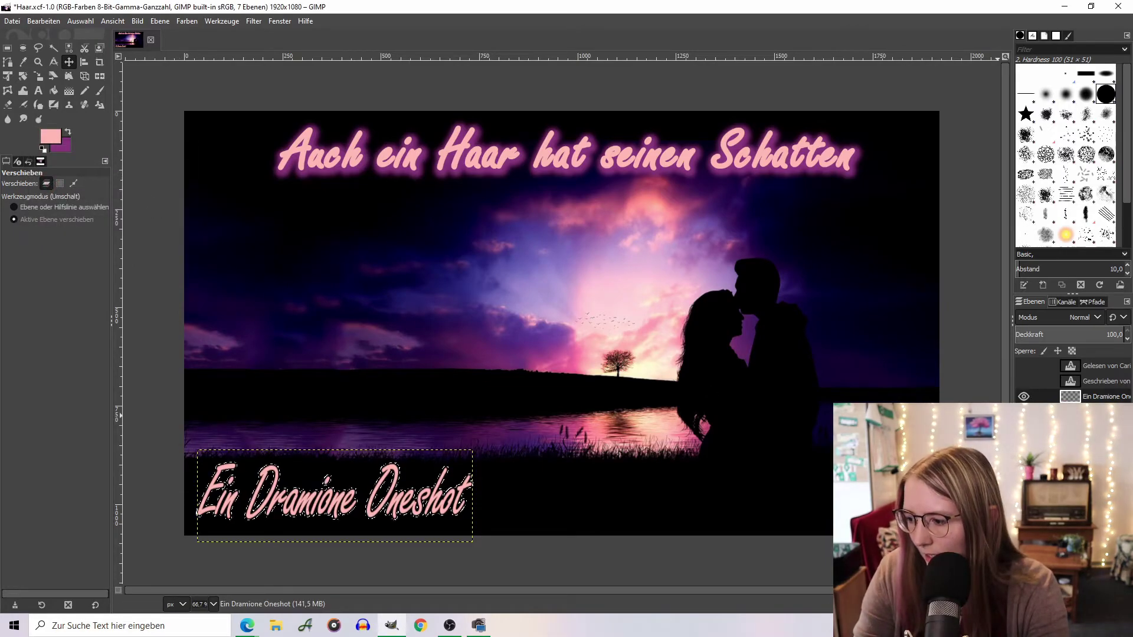
# Fill the grown selection with purple on a new layer placed under the subtitle, then deselect
pyautogui.hotkey('ctrl', 'shift', 'n')
pyautogui.press('Return')
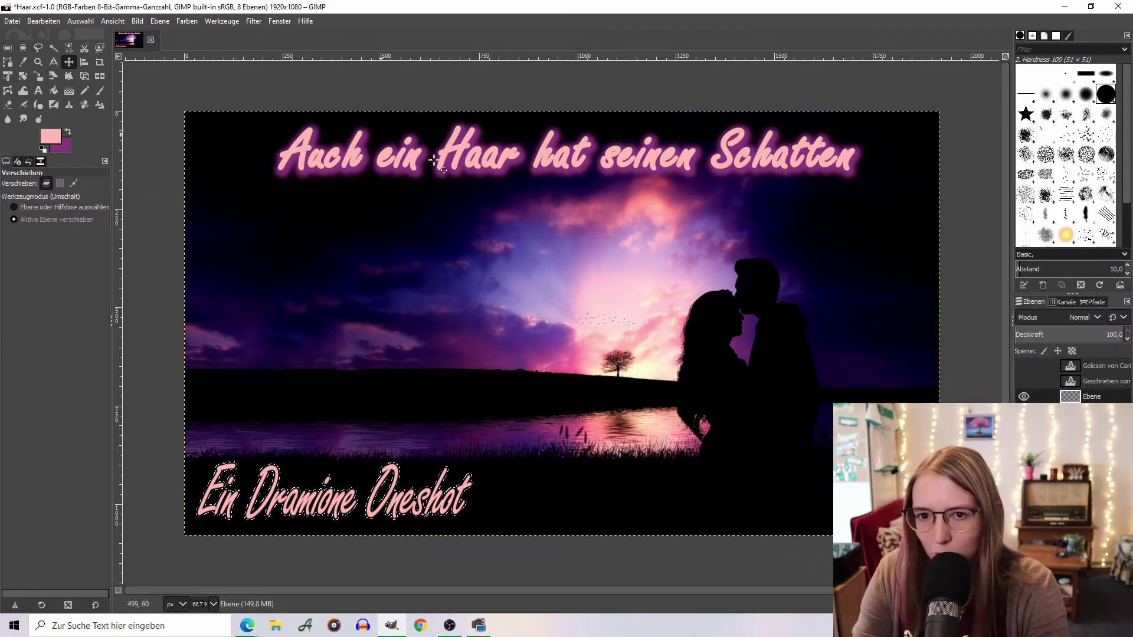
pyautogui.click(44, 21)
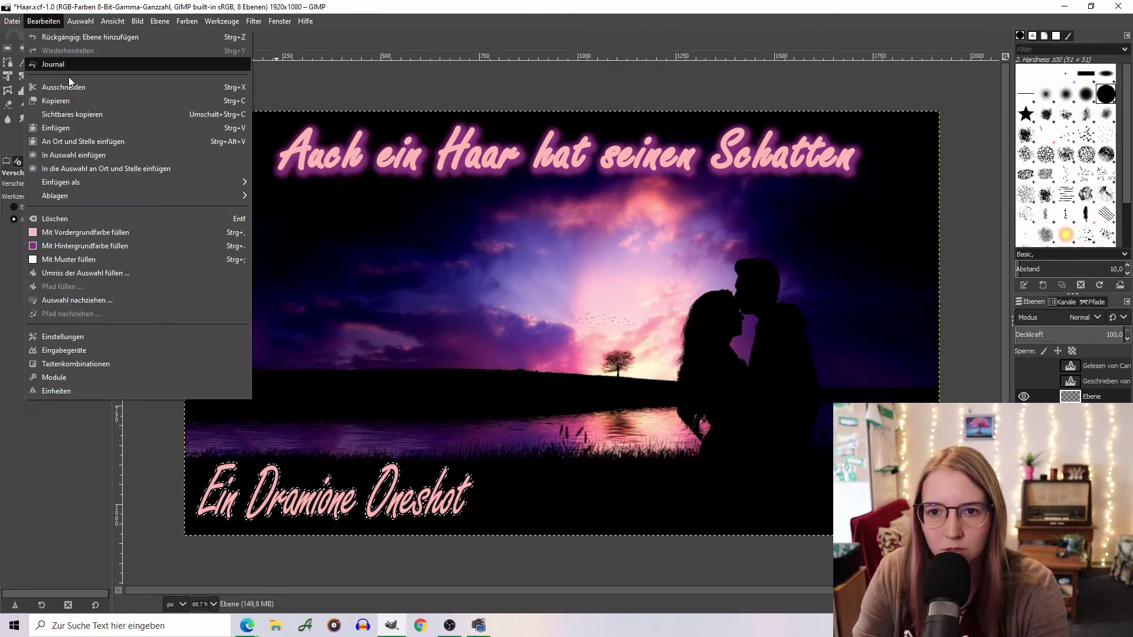
pyautogui.click(65, 258)
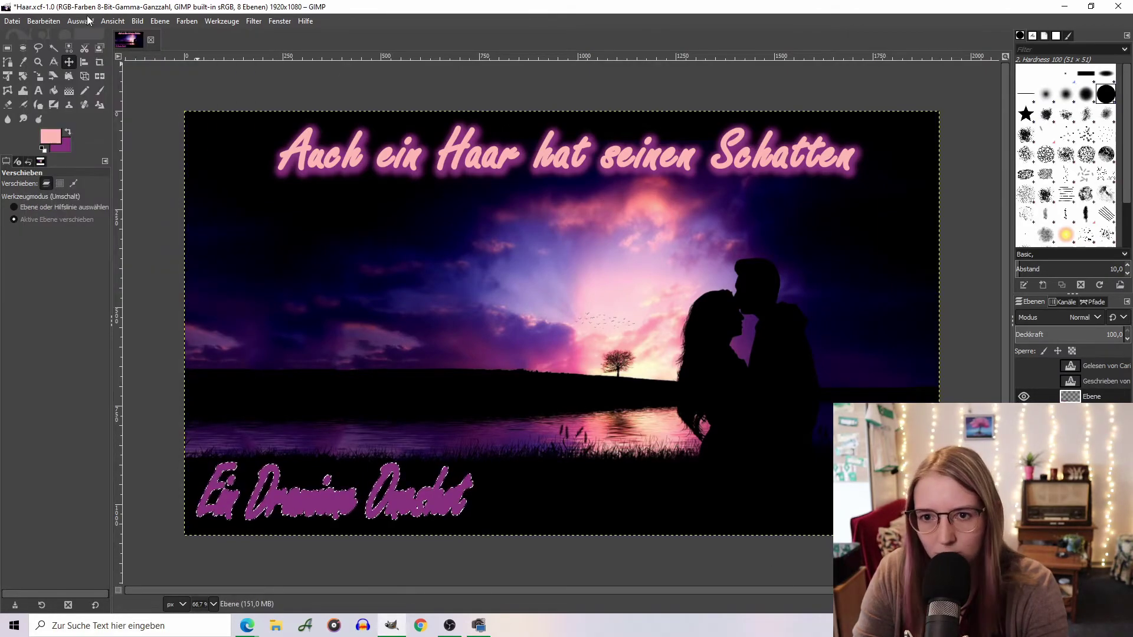
pyautogui.click(89, 21)
pyautogui.click(94, 52)
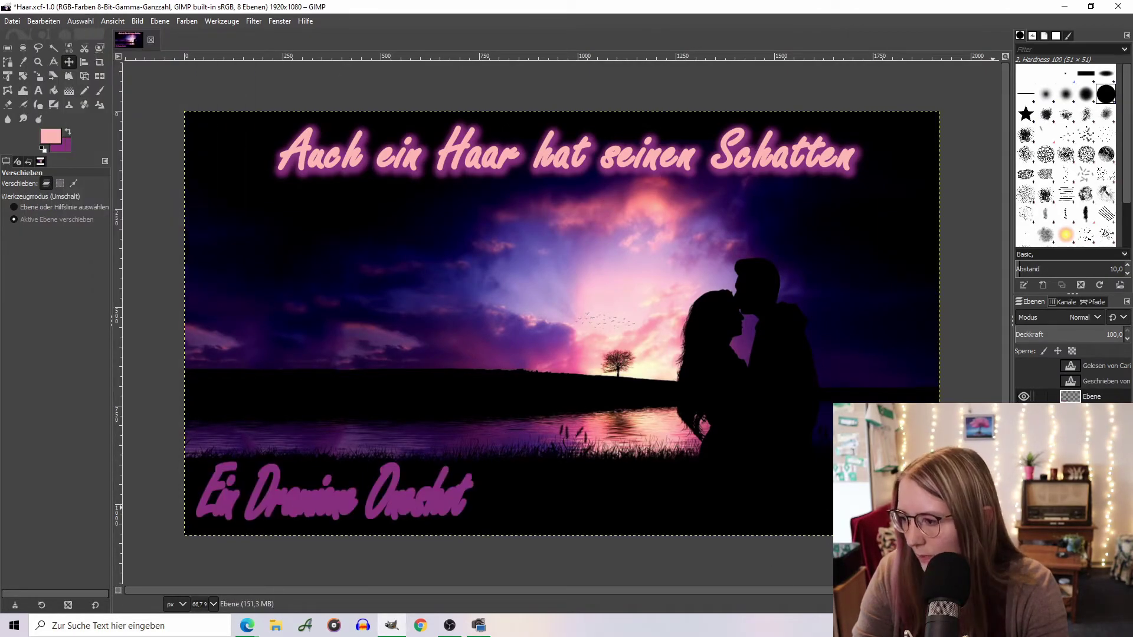
pyautogui.hotkey('ctrl', 'z')
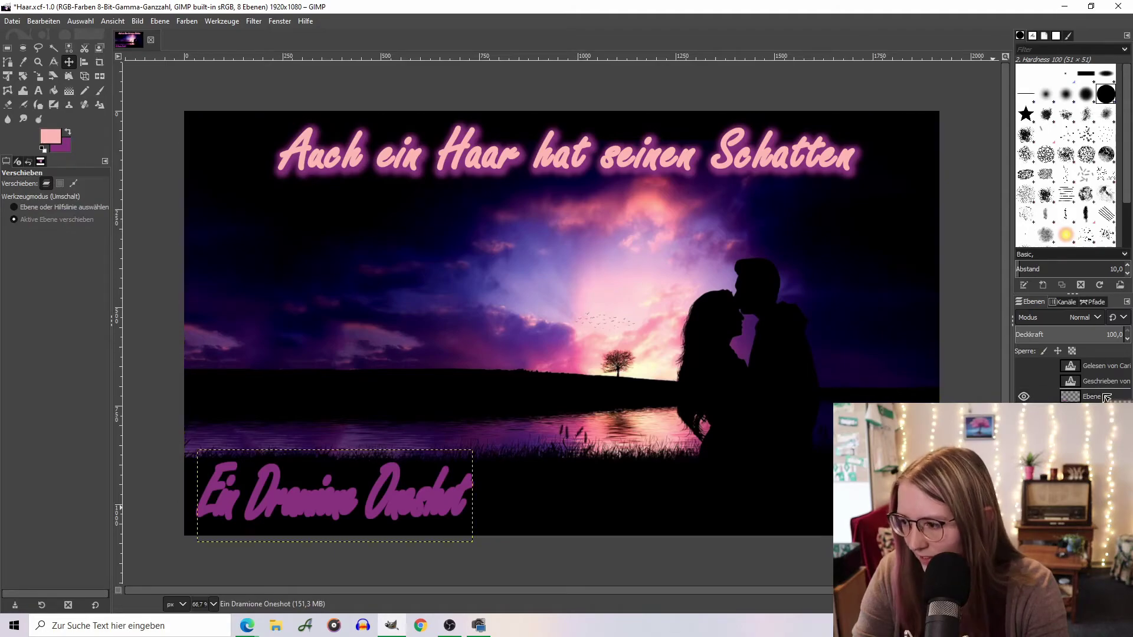
pyautogui.hotkey('ctrl', 'z')
pyautogui.hotkey('ctrl', 'z')
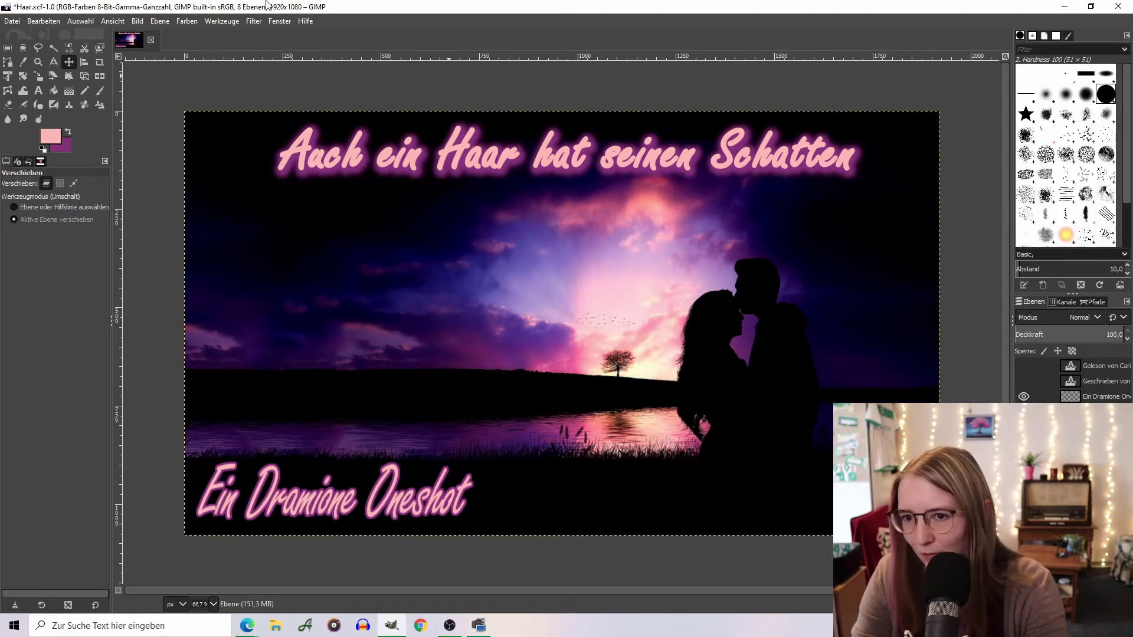
# Blur the purple outline with a Gaussian blur of size 7.37, undoing a stray nudge
pyautogui.click(253, 21)
pyautogui.click(527, 108)
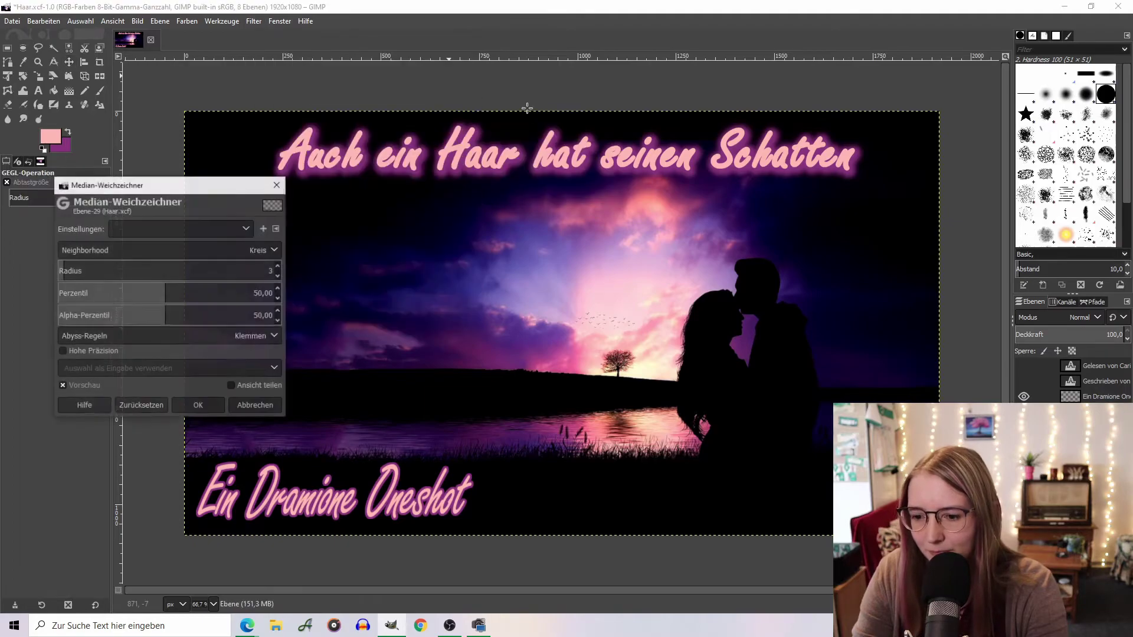
pyautogui.click(277, 185)
pyautogui.click(253, 22)
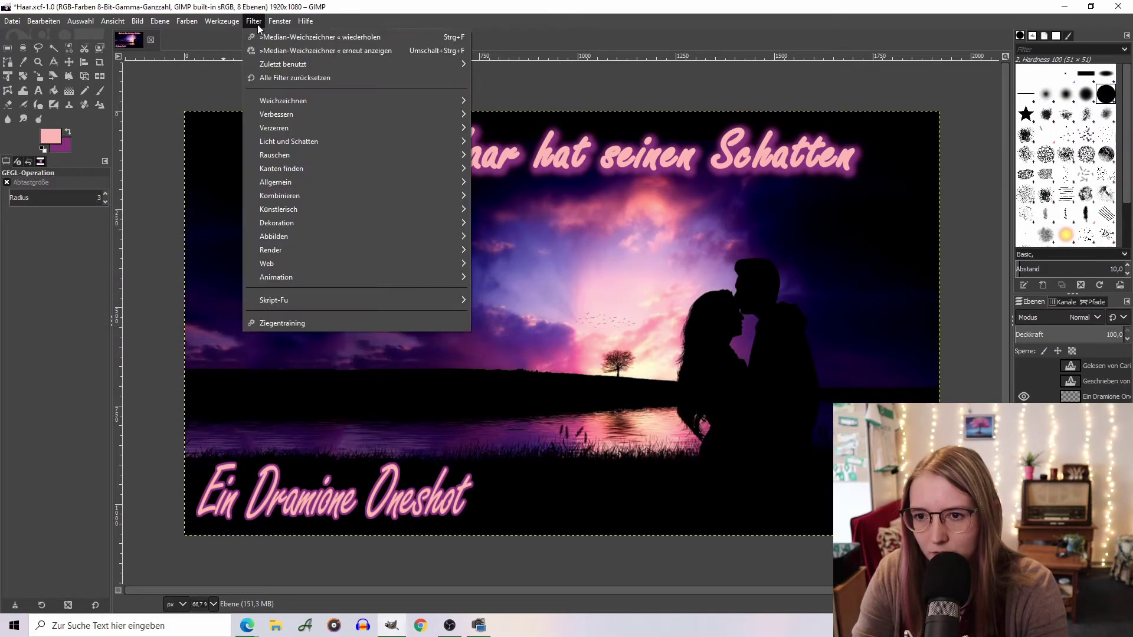
pyautogui.click(501, 102)
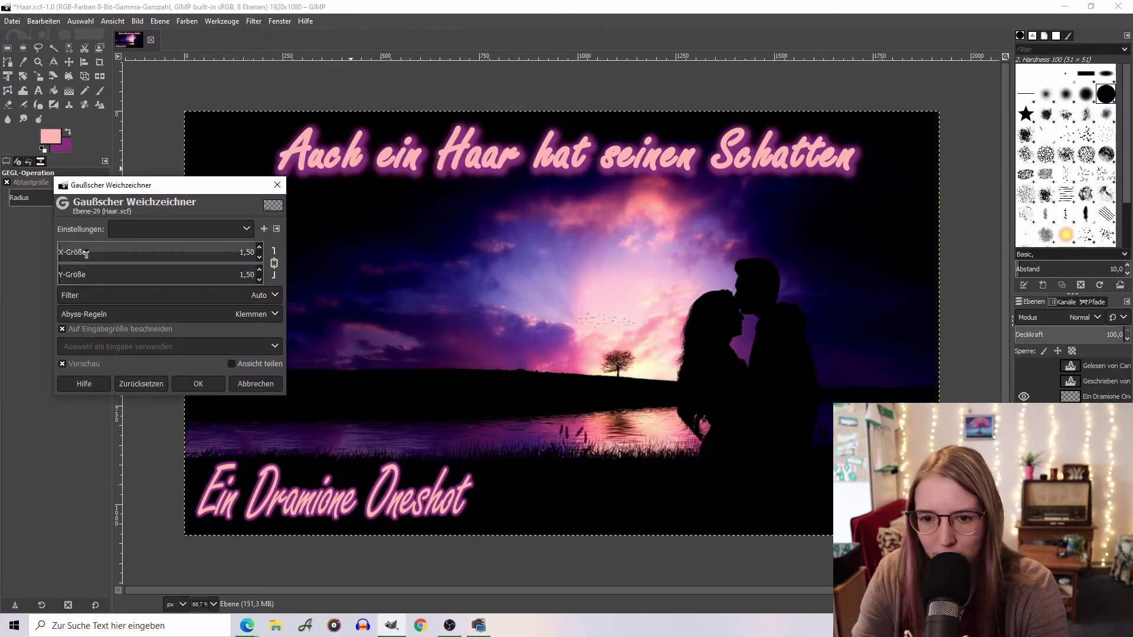
pyautogui.moveTo(66, 249); pyautogui.dragTo(104, 289)
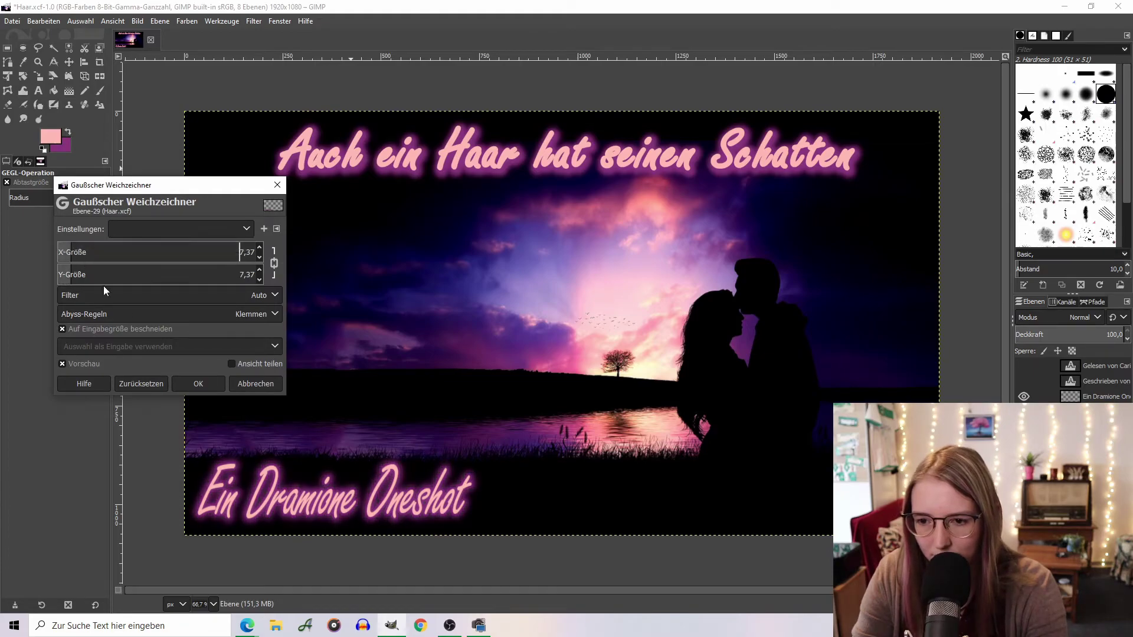
pyautogui.click(198, 384)
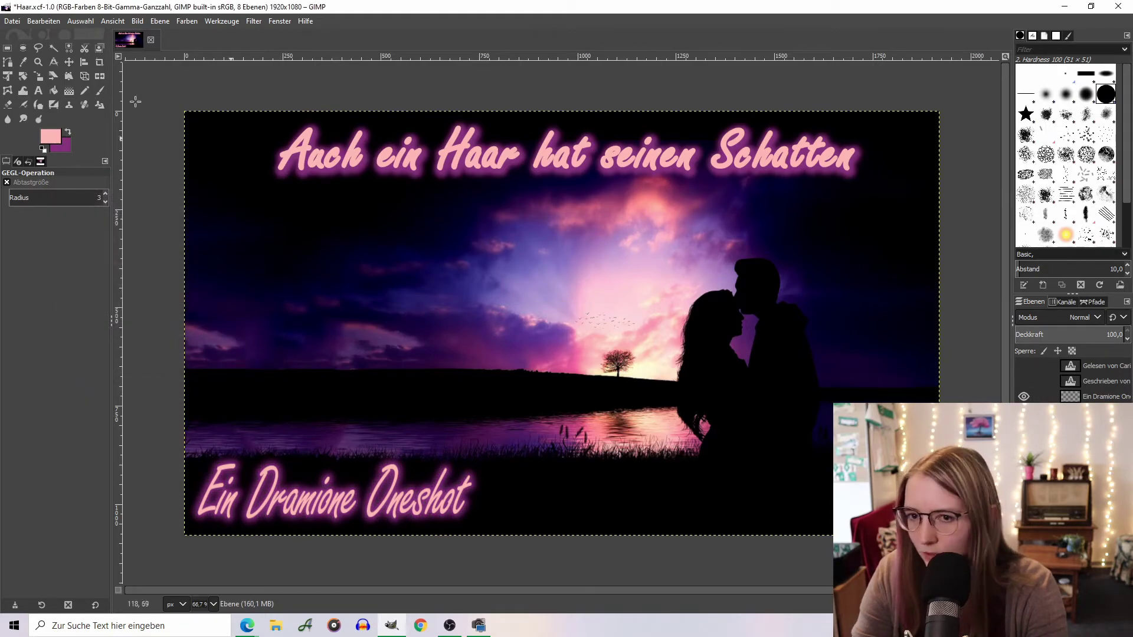
pyautogui.click(69, 63)
pyautogui.moveTo(391, 490); pyautogui.dragTo(392, 492)
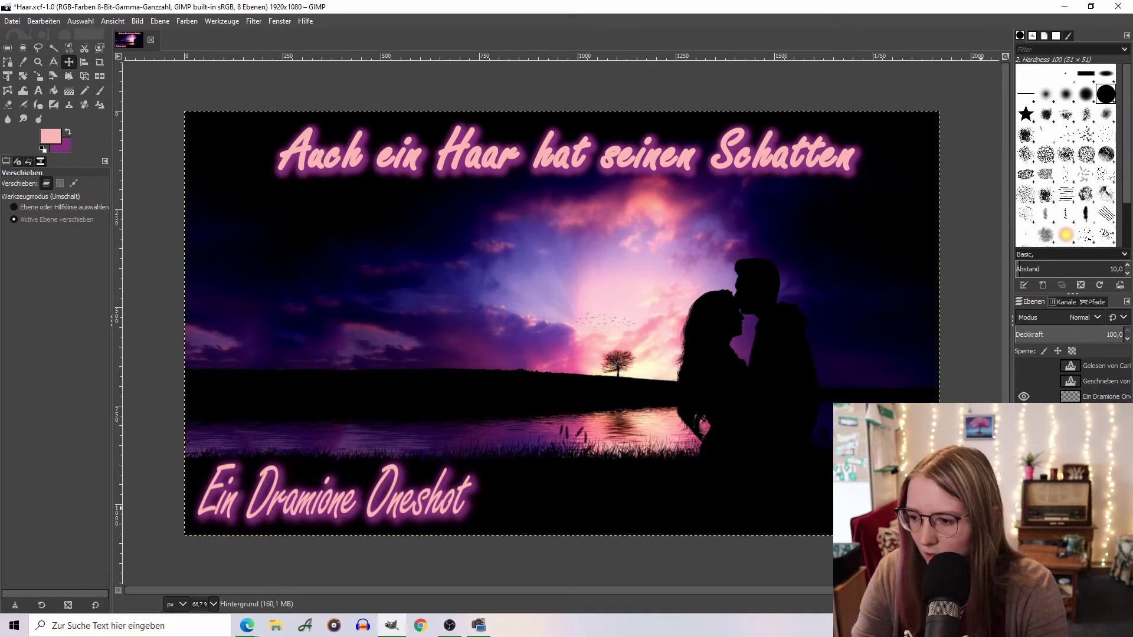
pyautogui.hotkey('ctrl', 'z')
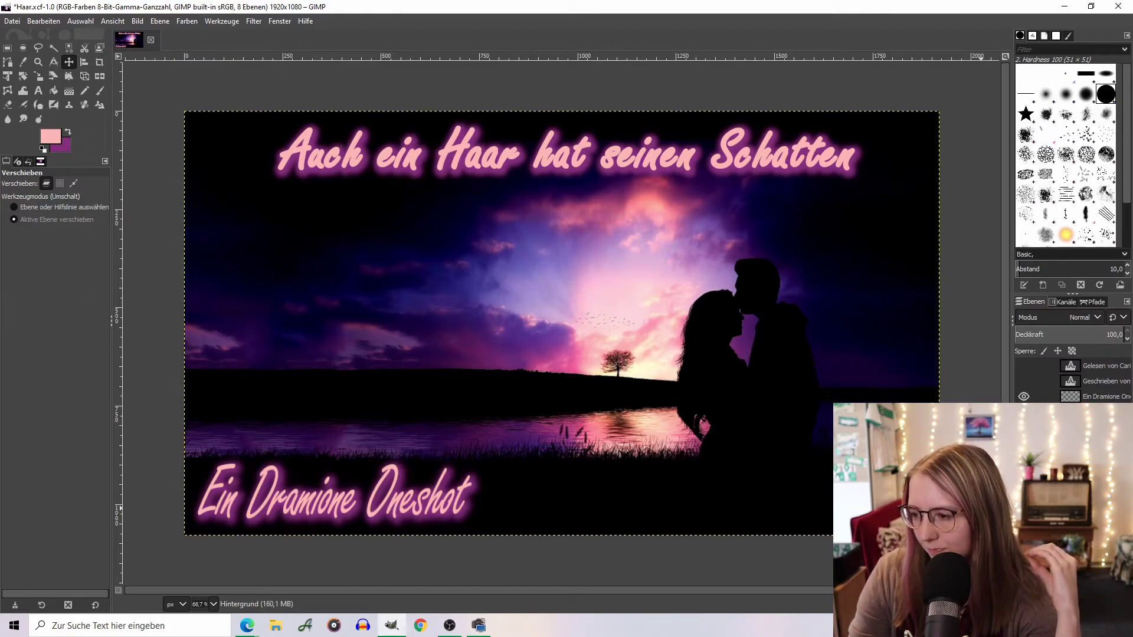
# Move the 'Ein Dramione Oneshot' subtitle to the bottom centre and line its purple glow up behind it
pyautogui.click(1100, 397)
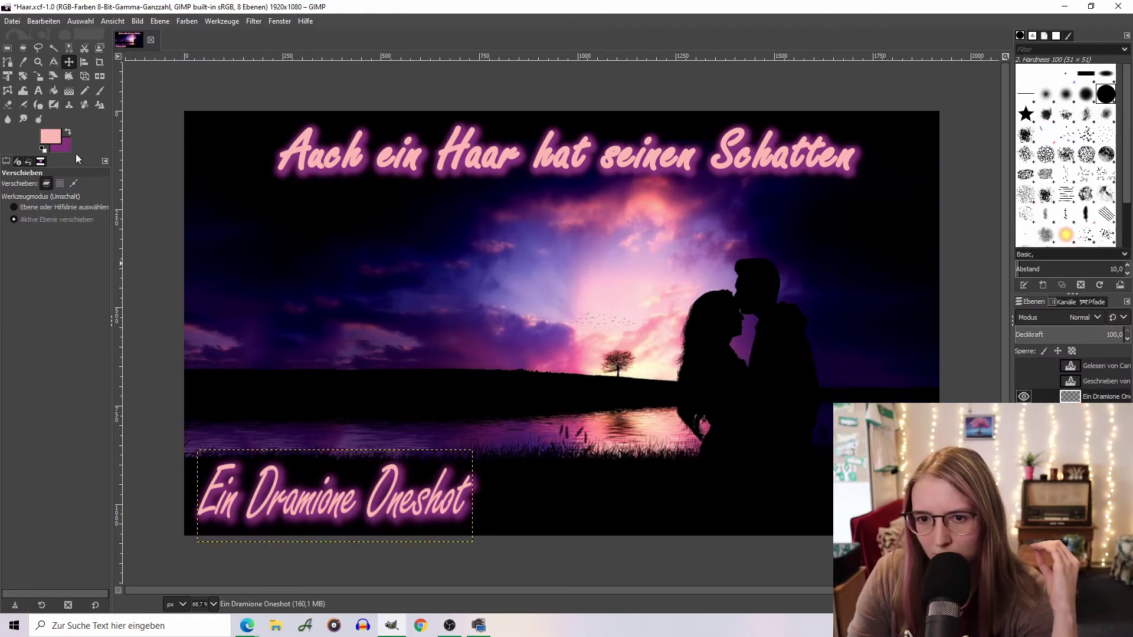
pyautogui.moveTo(384, 469); pyautogui.dragTo(587, 491)
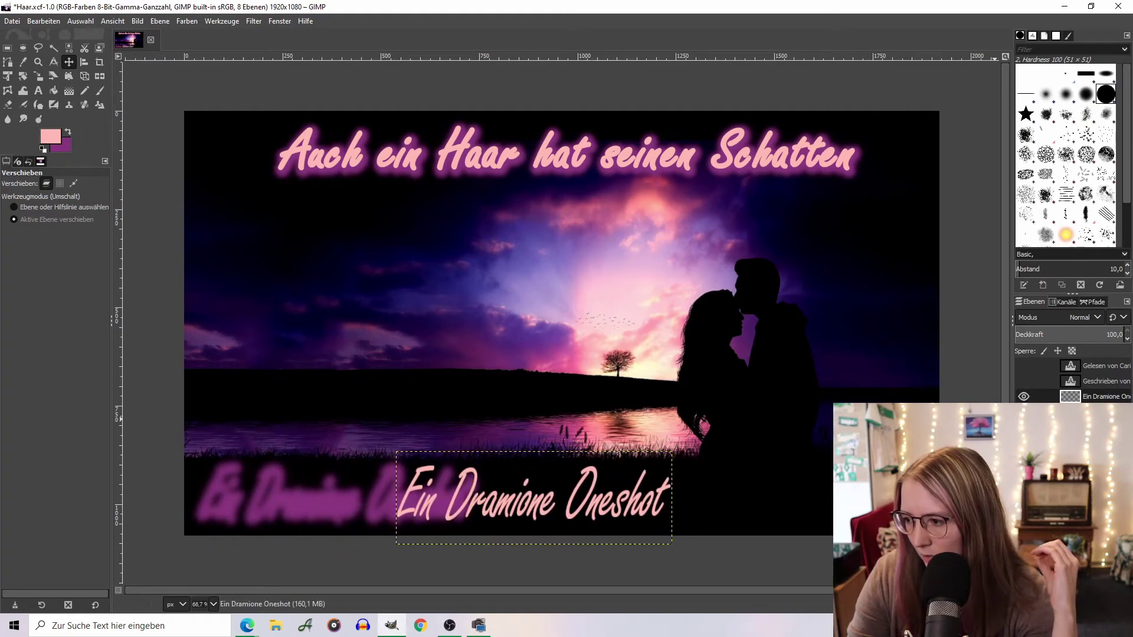
pyautogui.press('End')
pyautogui.moveTo(301, 489); pyautogui.dragTo(495, 494)
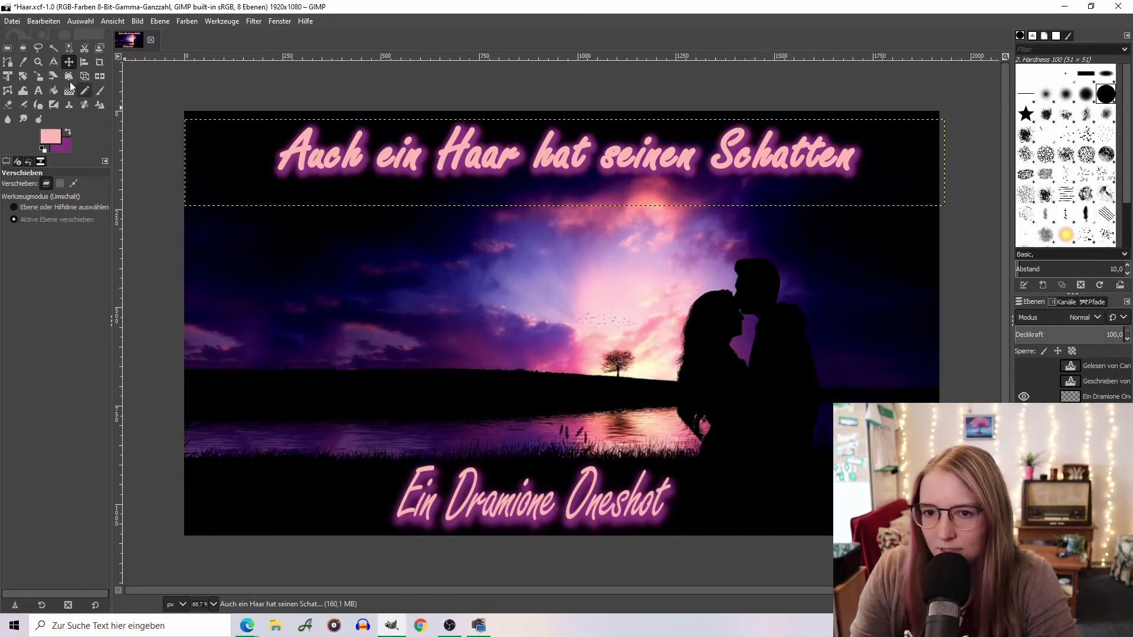
# Enlarge the top title text and shift it right to recentre it
pyautogui.click(40, 78)
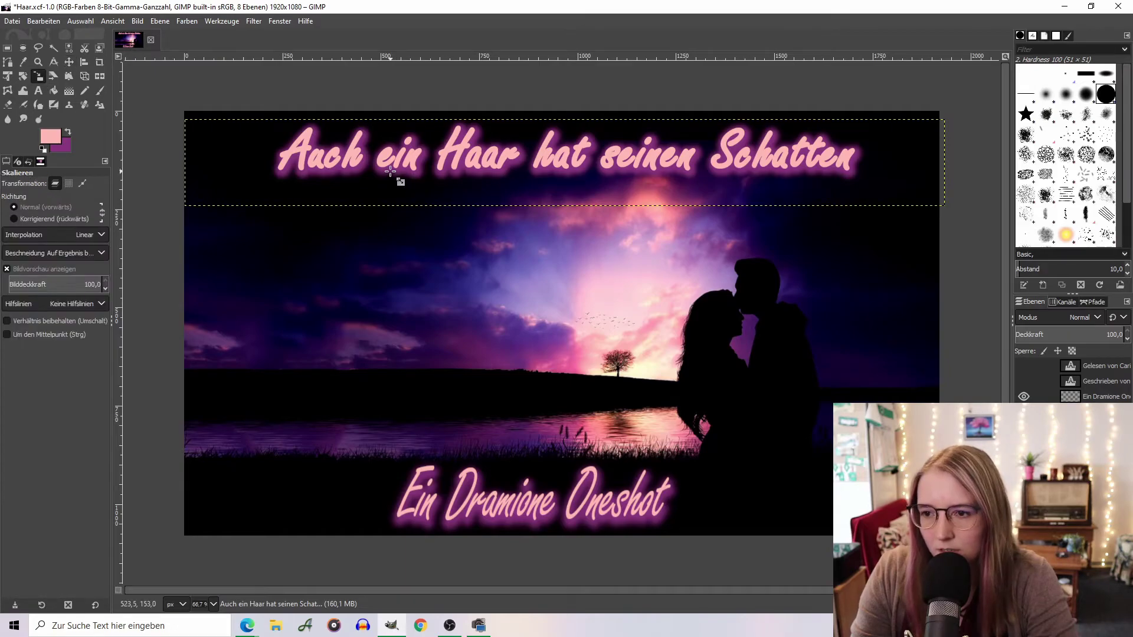
pyautogui.moveTo(387, 171); pyautogui.dragTo(341, 191)
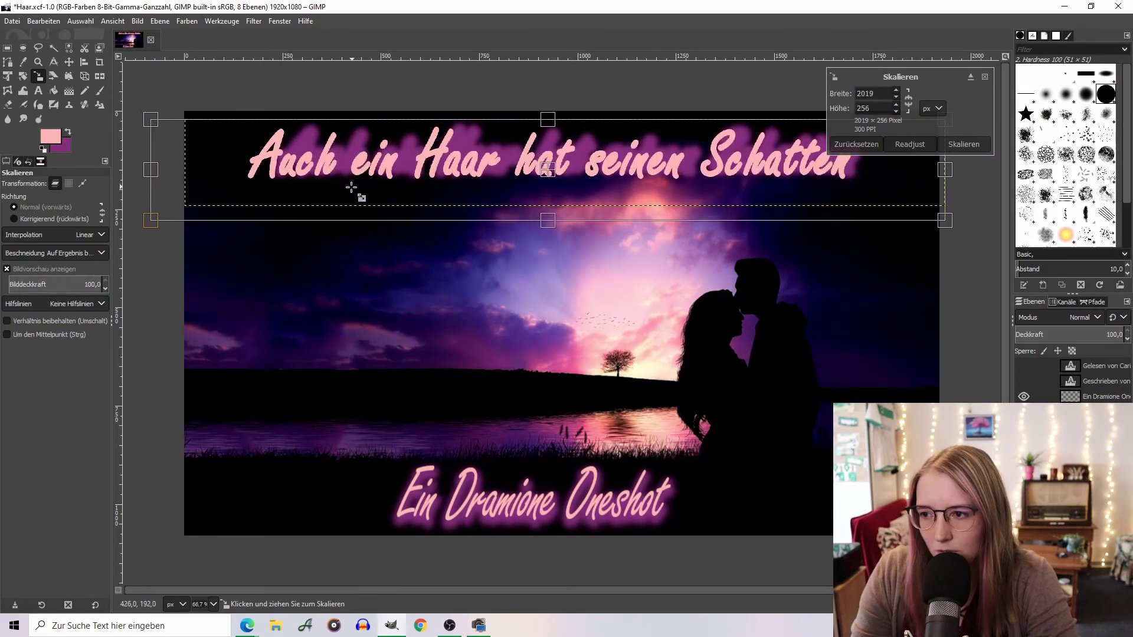
pyautogui.click(960, 143)
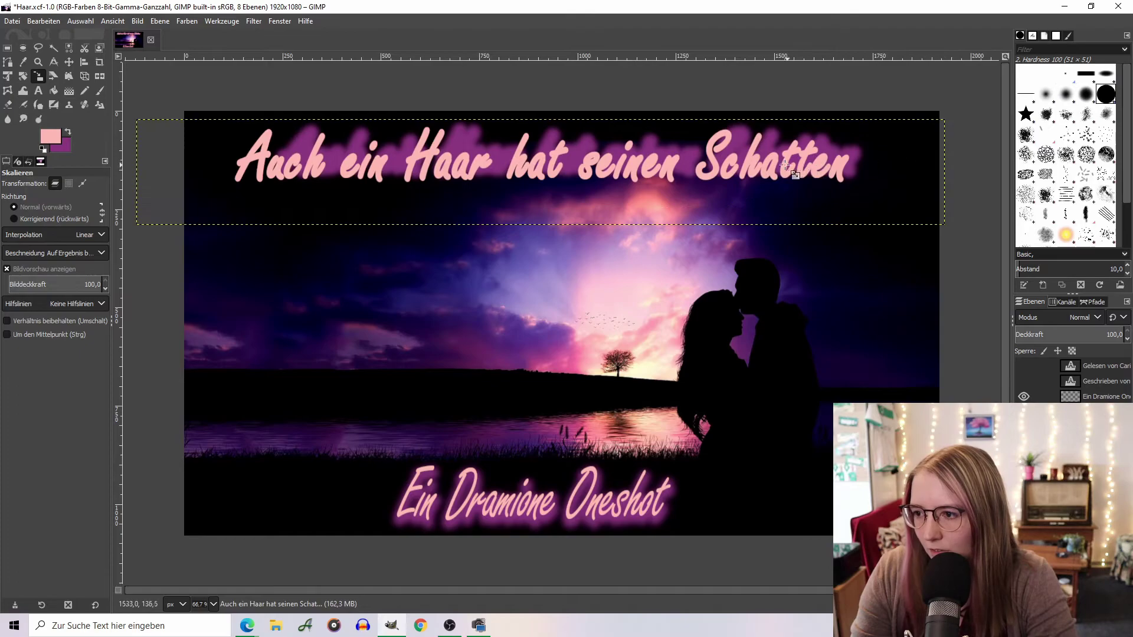
pyautogui.click(69, 61)
pyautogui.moveTo(730, 170); pyautogui.dragTo(752, 170)
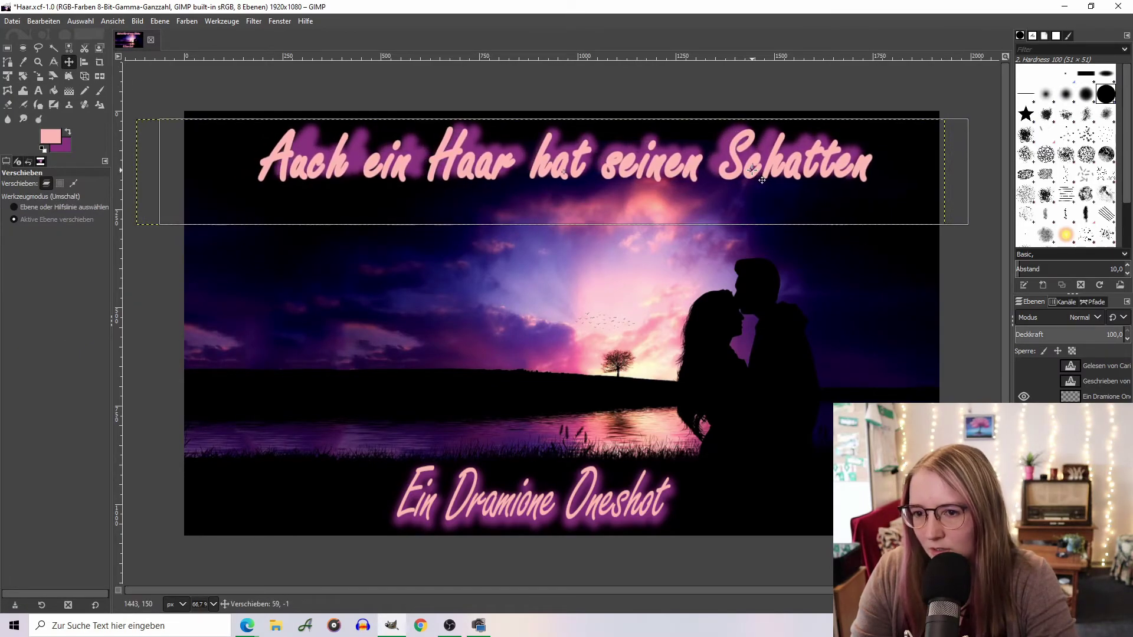
# Stretch the sky layer to about 1976×1064 to fill the canvas, then nudge the title up
pyautogui.keyDown('shift'); pyautogui.click(635, 287); pyautogui.keyUp('shift')
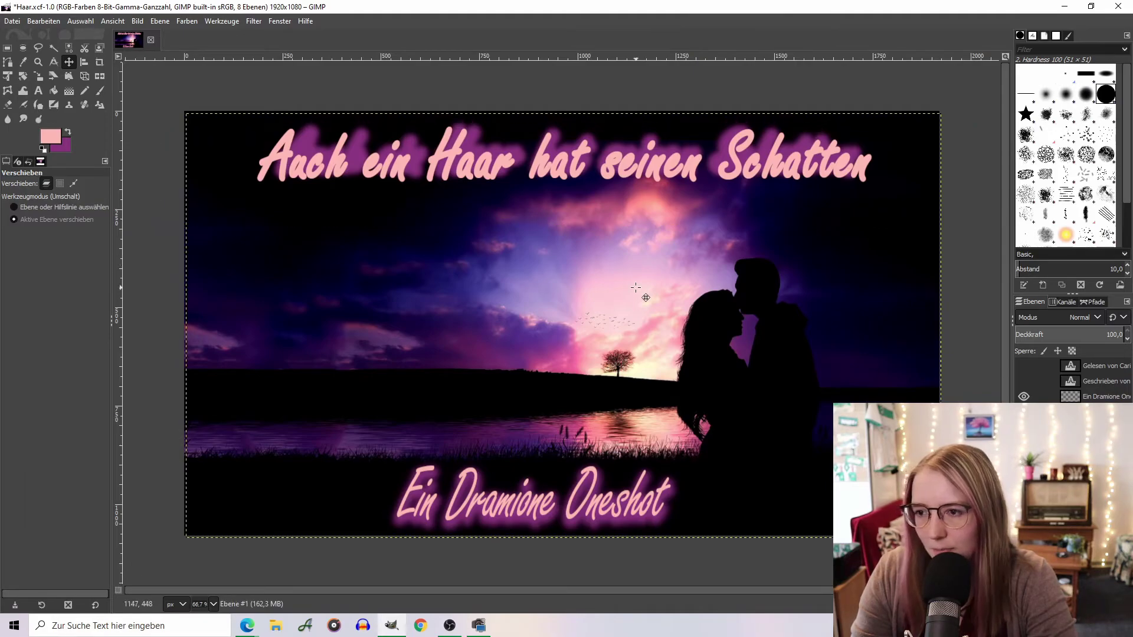
pyautogui.click(38, 76)
pyautogui.moveTo(436, 169); pyautogui.dragTo(414, 176)
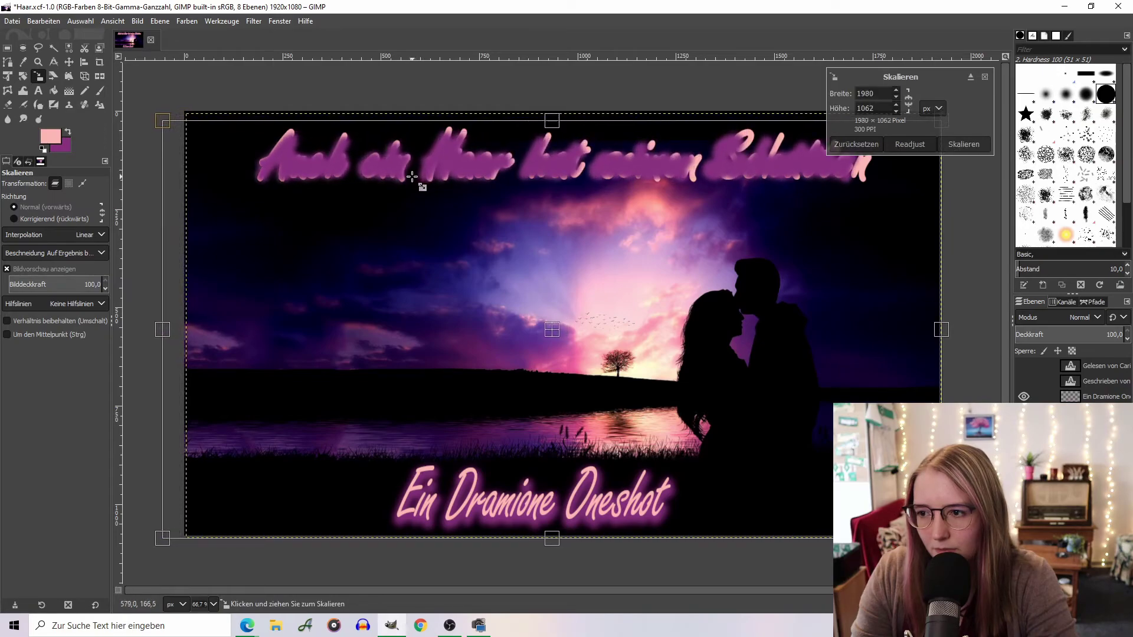
pyautogui.click(963, 144)
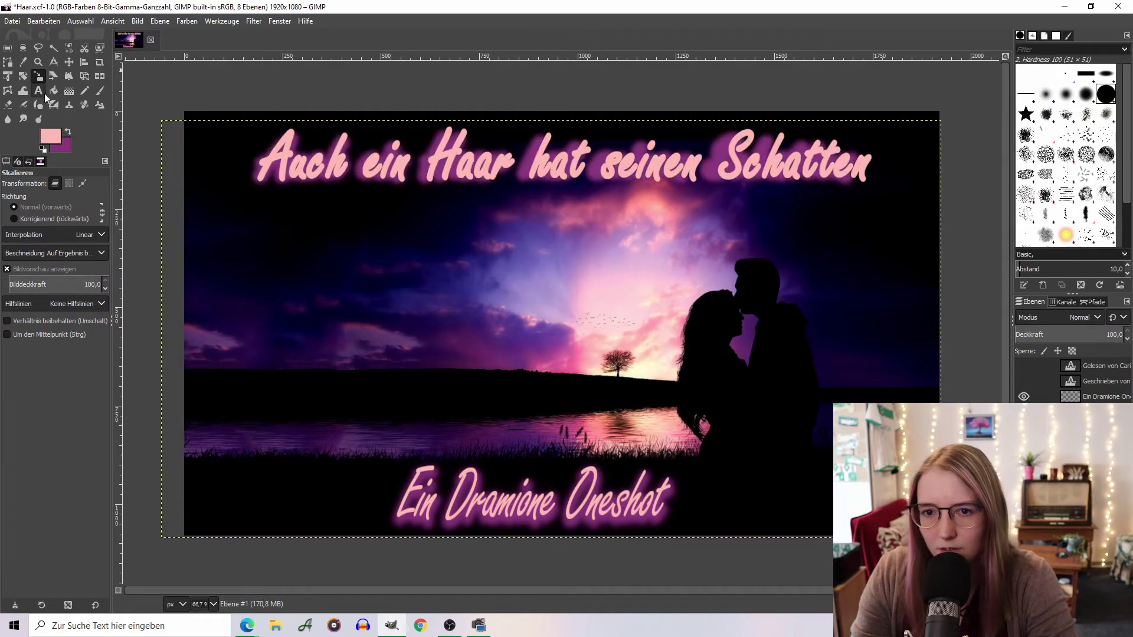
pyautogui.click(69, 62)
pyautogui.moveTo(520, 185); pyautogui.dragTo(524, 185)
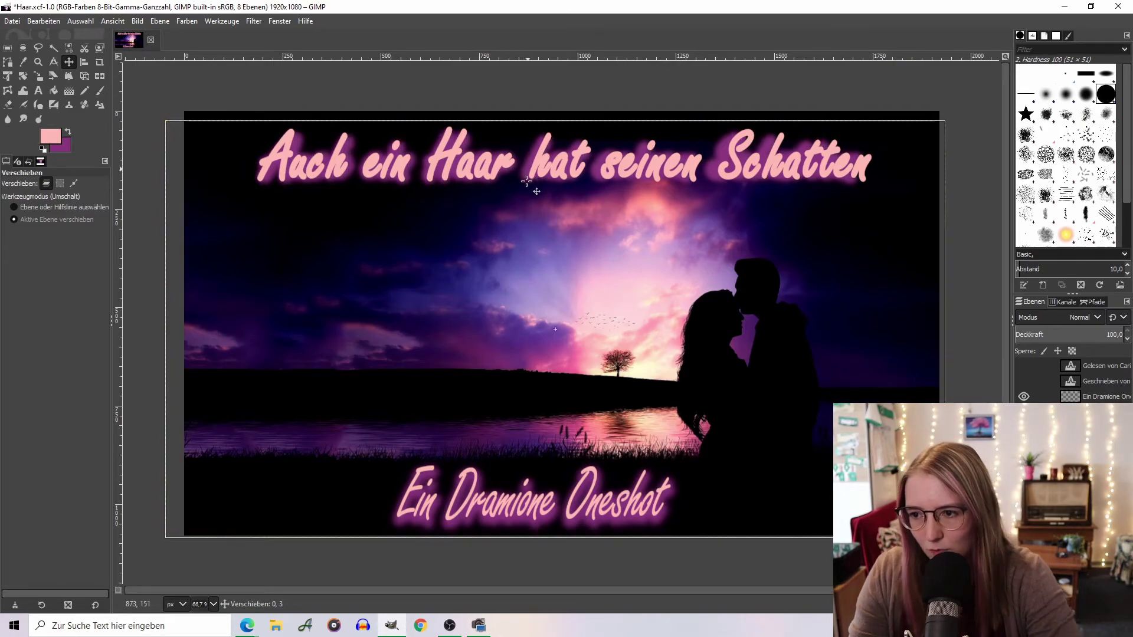
pyautogui.moveTo(524, 185); pyautogui.dragTo(520, 205)
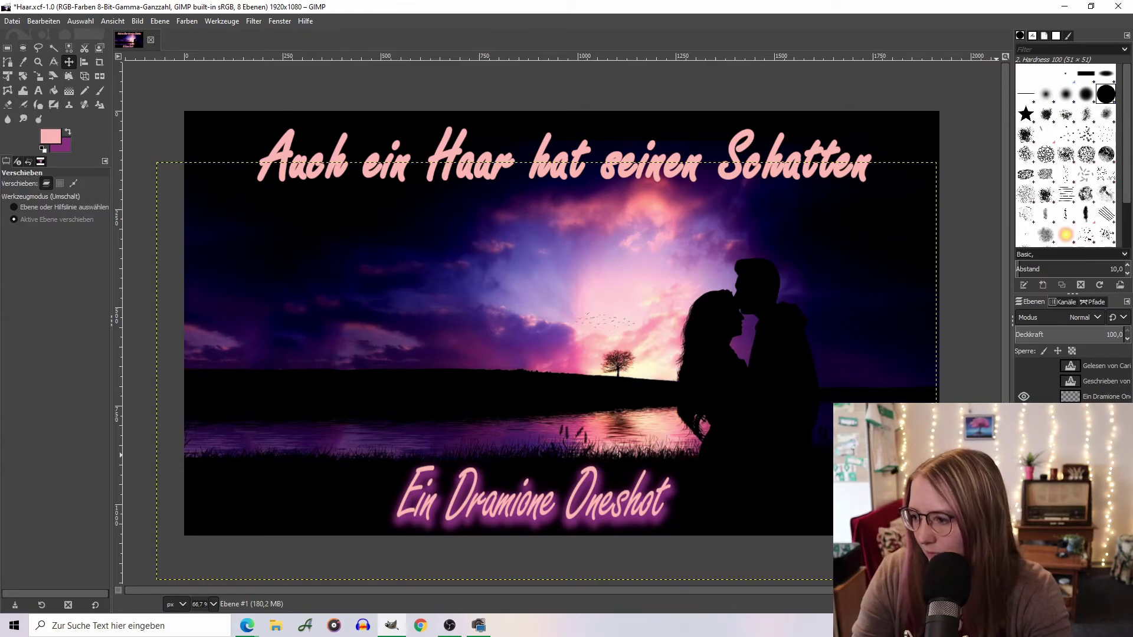
pyautogui.press('pageup')
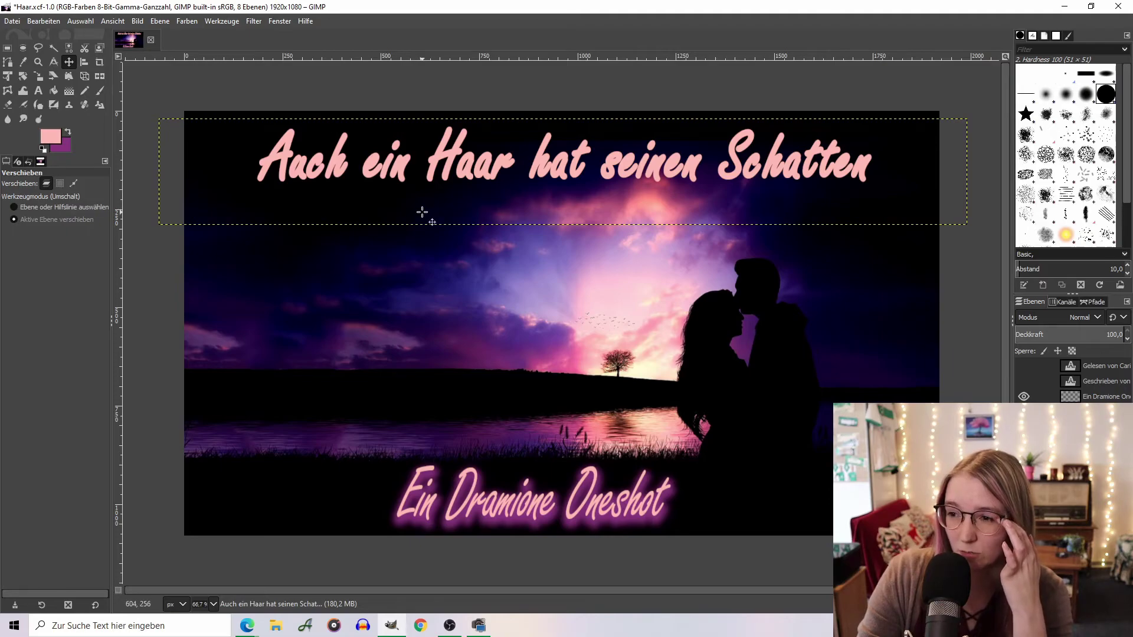
pyautogui.moveTo(357, 176); pyautogui.dragTo(357, 169)
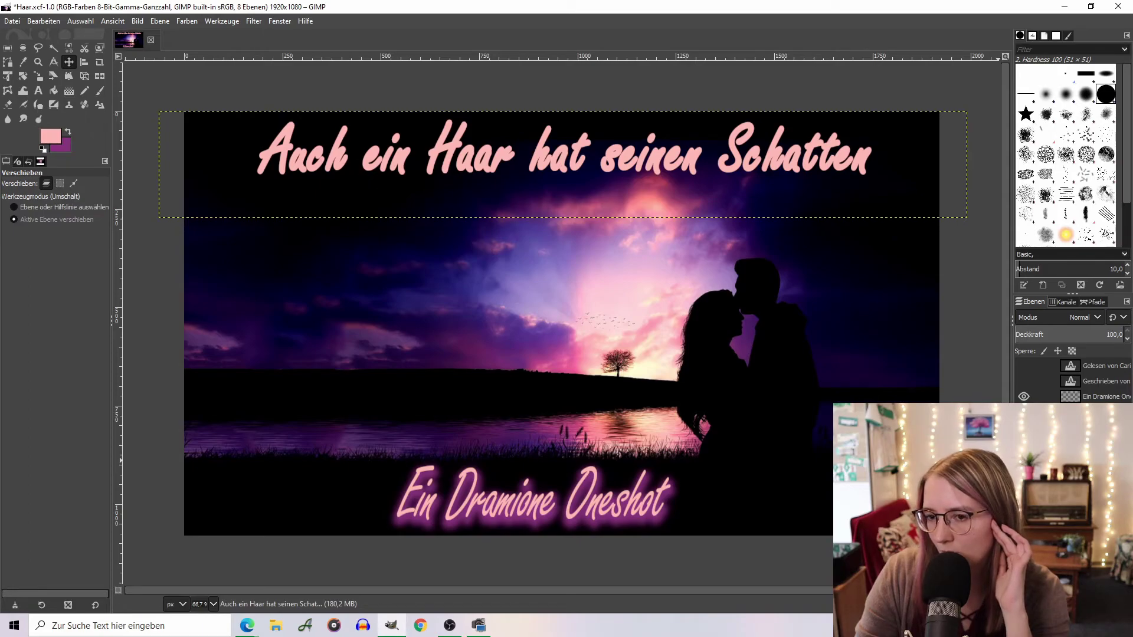
# Make a selection from the title's letter shapes and grow it by 5 px
pyautogui.rightClick(1100, 382)
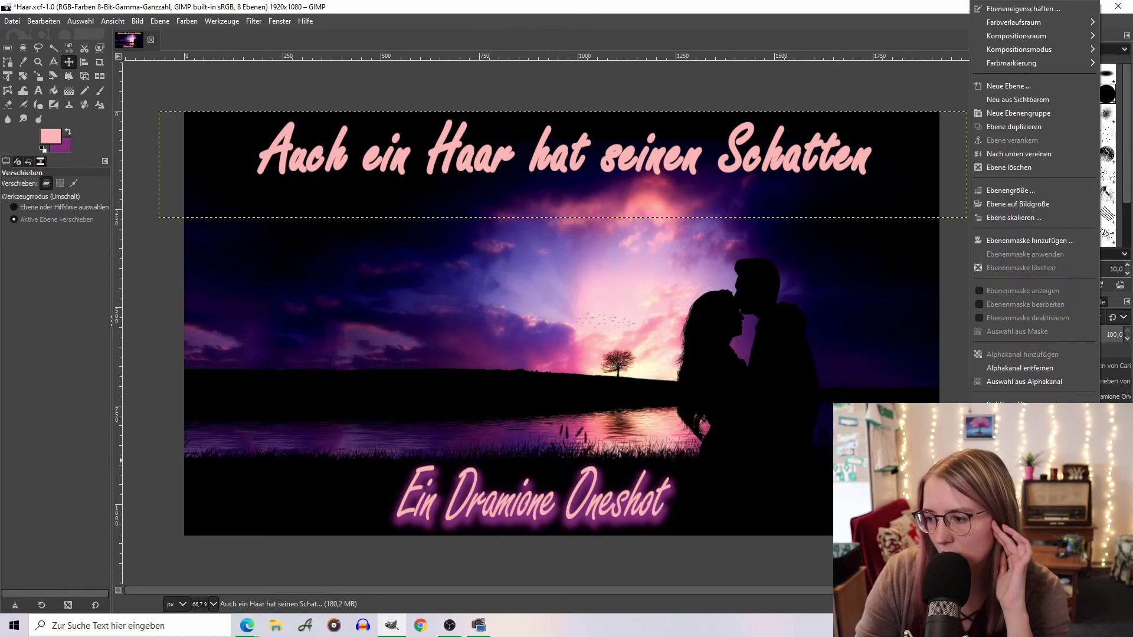
pyautogui.click(1028, 386)
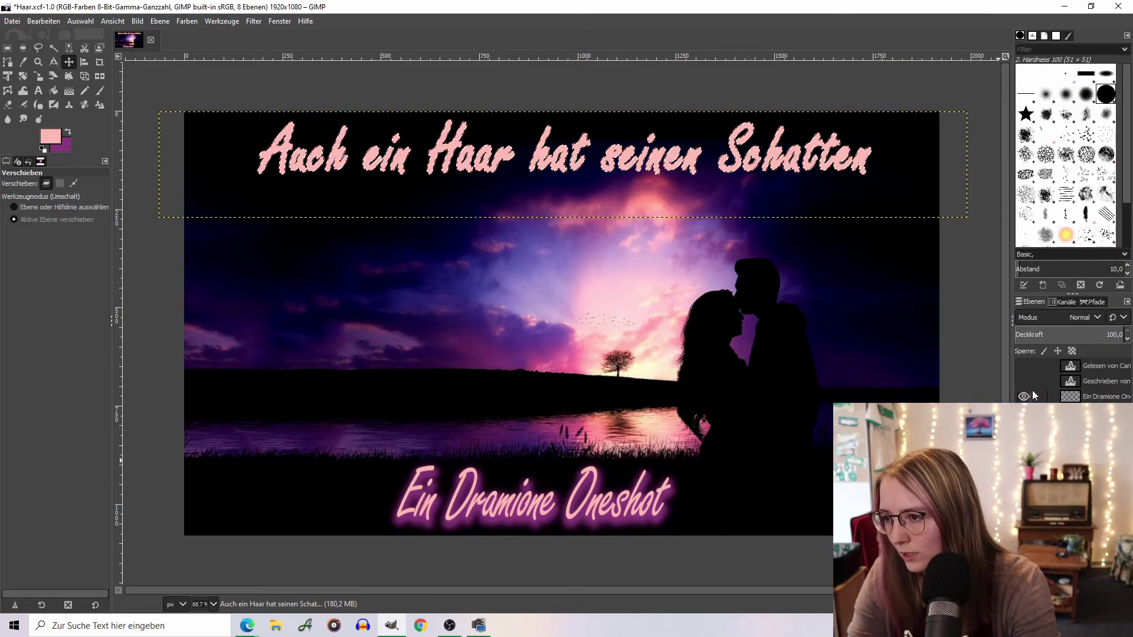
pyautogui.click(80, 21)
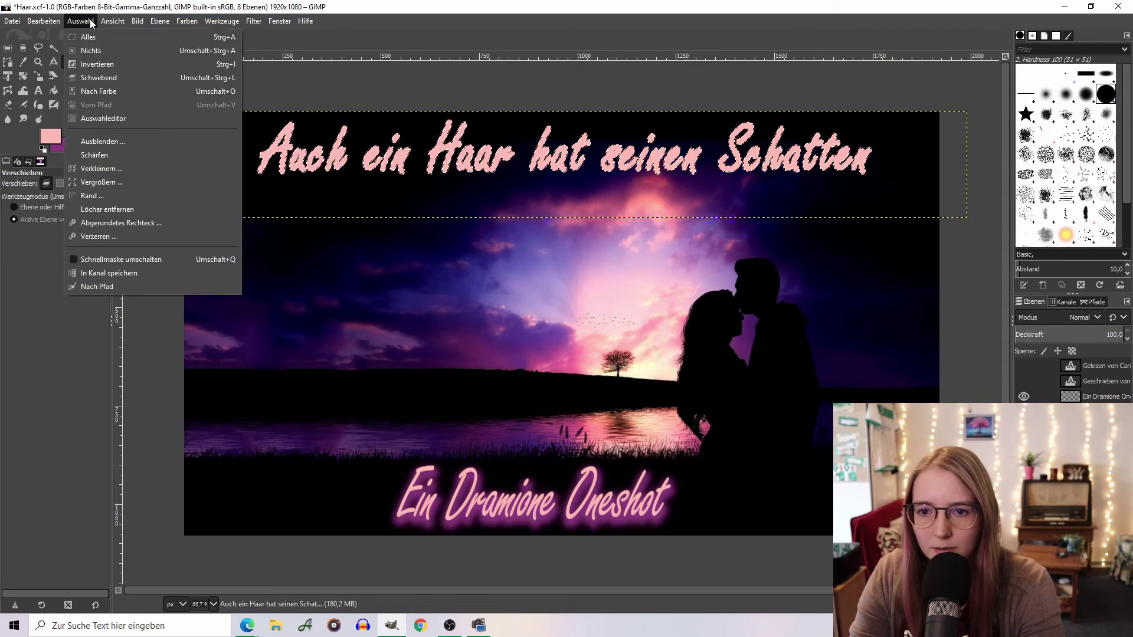
pyautogui.click(117, 183)
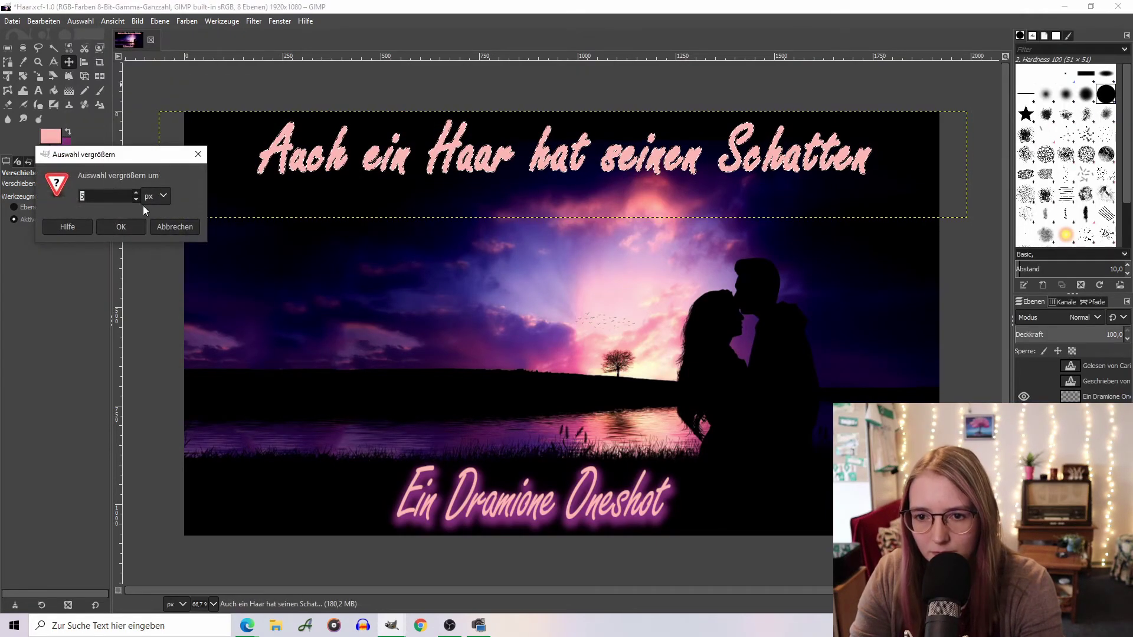
pyautogui.click(120, 226)
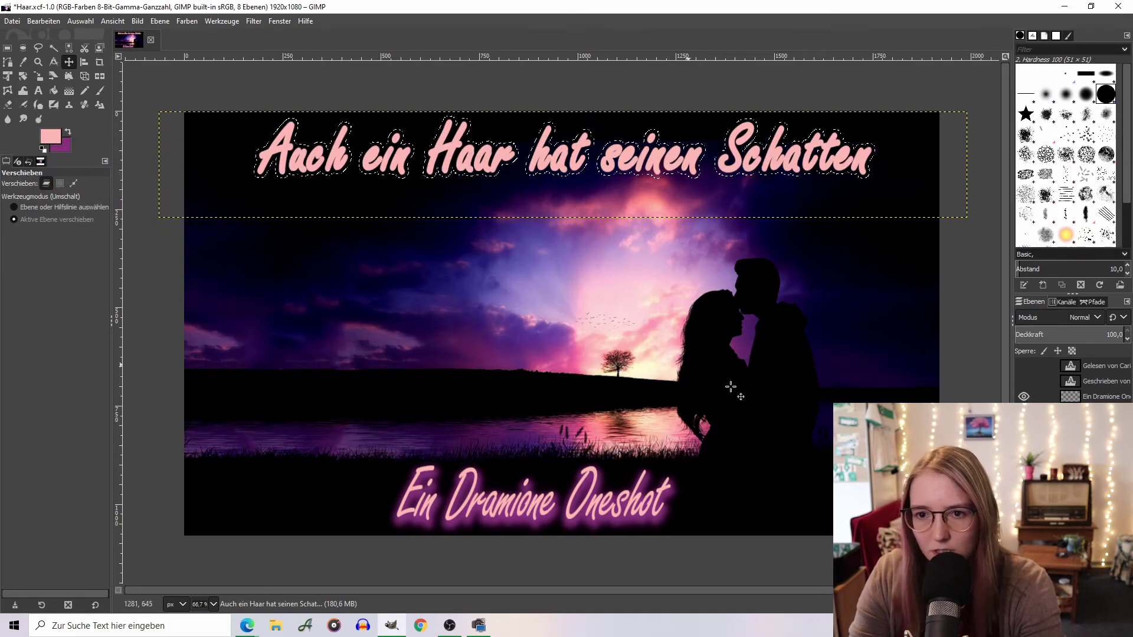
# Fill the grown selection with purple on a new empty layer, then deselect
pyautogui.hotkey('shift', 'ctrl', 'n')
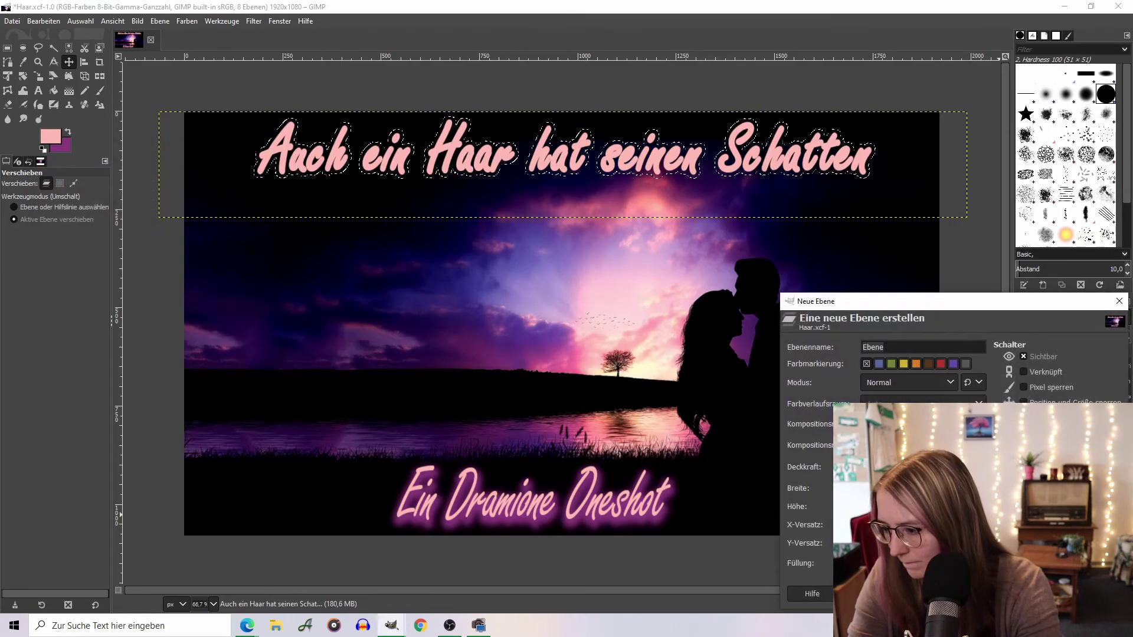
pyautogui.press('Return')
pyautogui.click(44, 22)
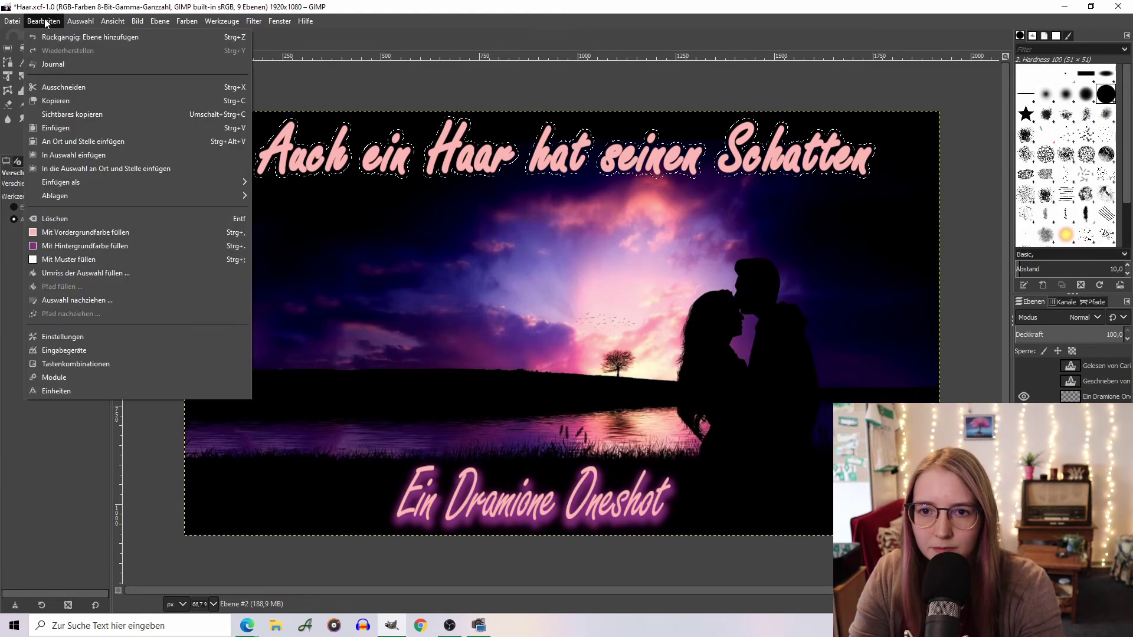
pyautogui.click(100, 244)
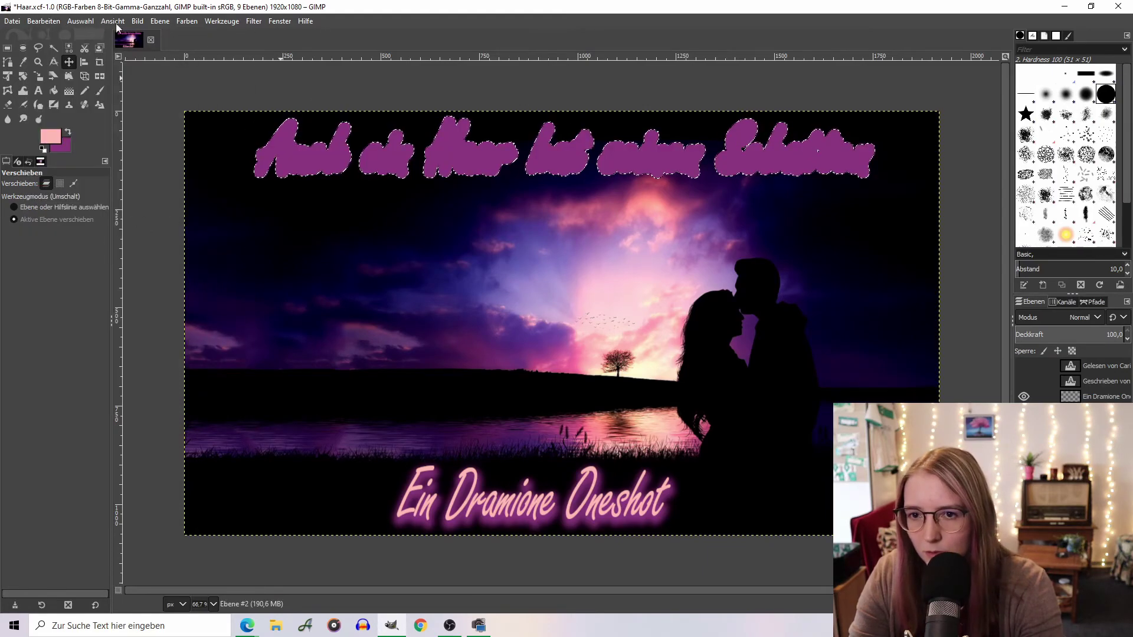
pyautogui.click(73, 22)
pyautogui.click(87, 49)
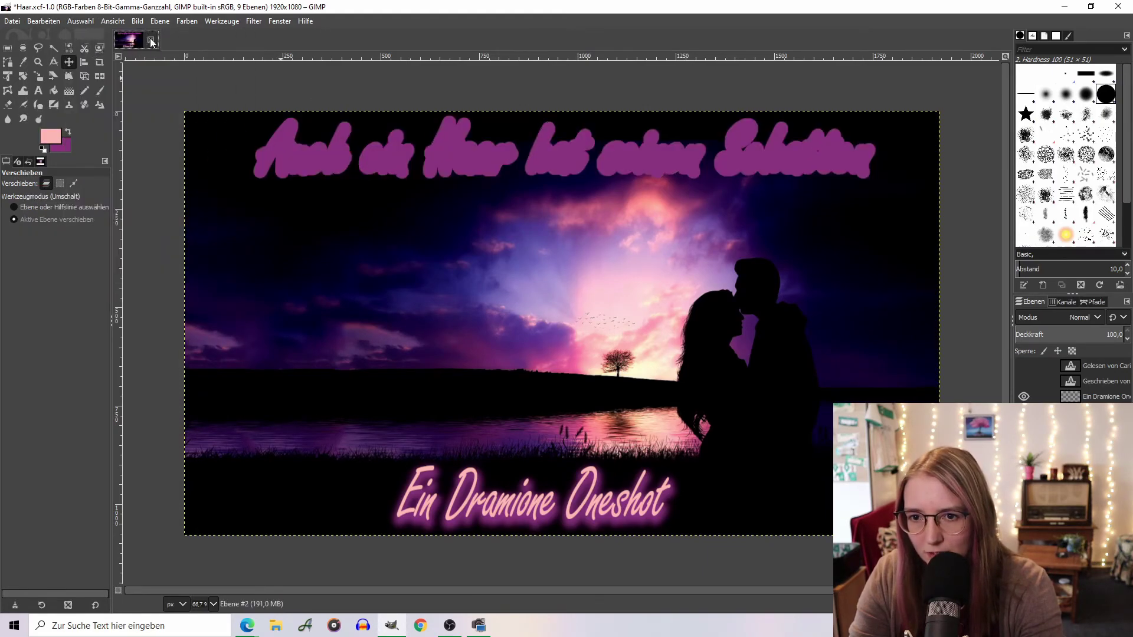
# Apply a Gaussian blur to the purple fill to soften it into a glow
pyautogui.press('pagedown')
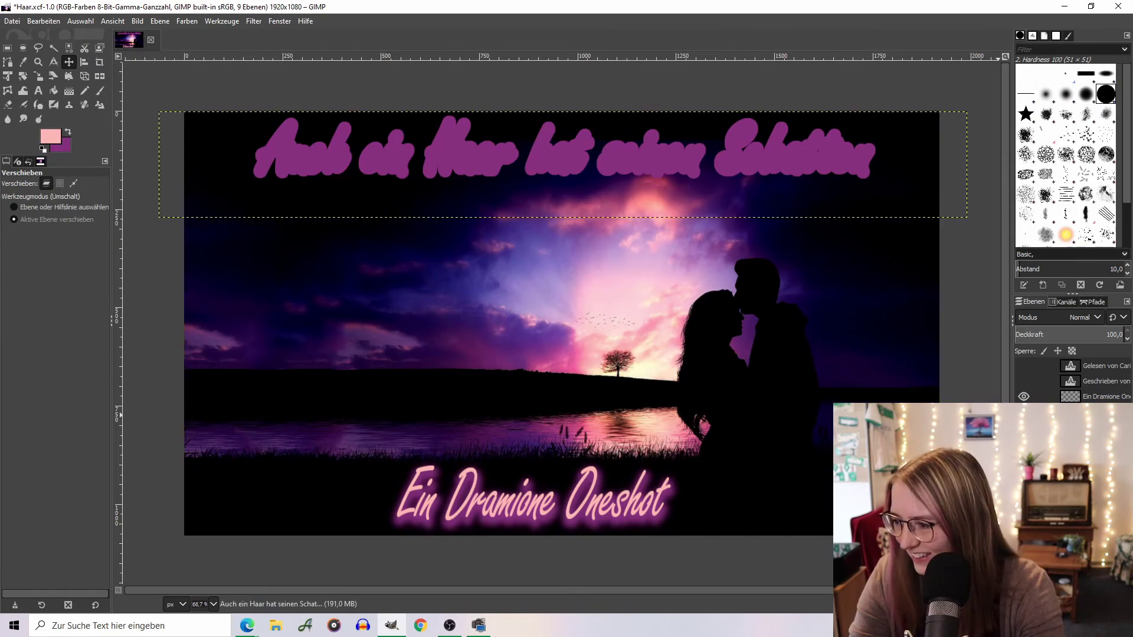
pyautogui.click(222, 21)
pyautogui.moveTo(254, 22)
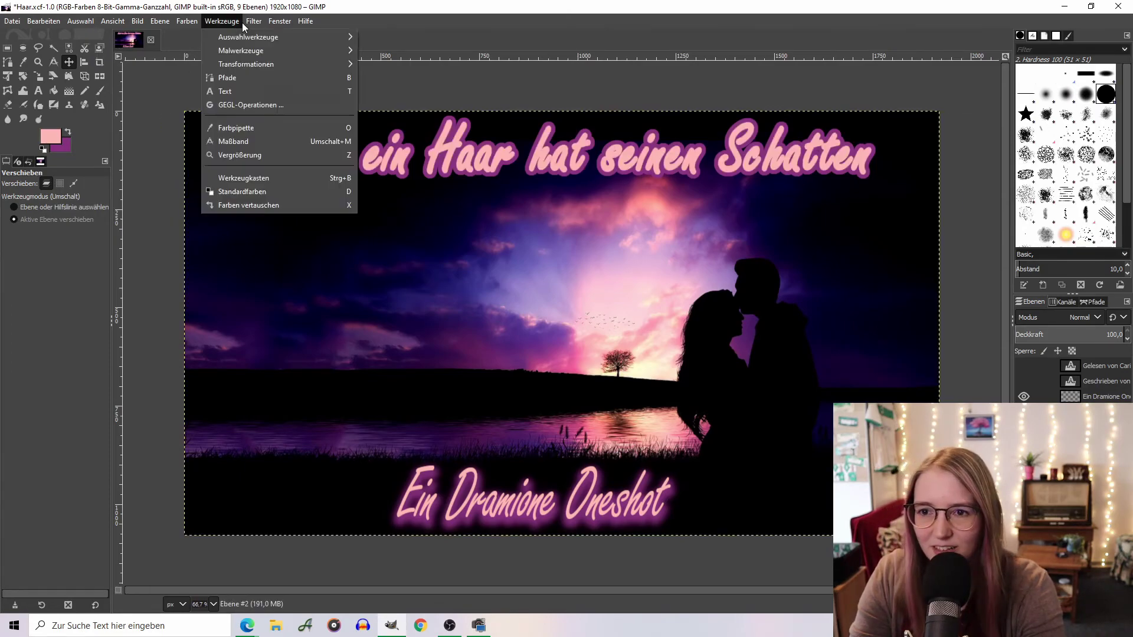
pyautogui.click(580, 104)
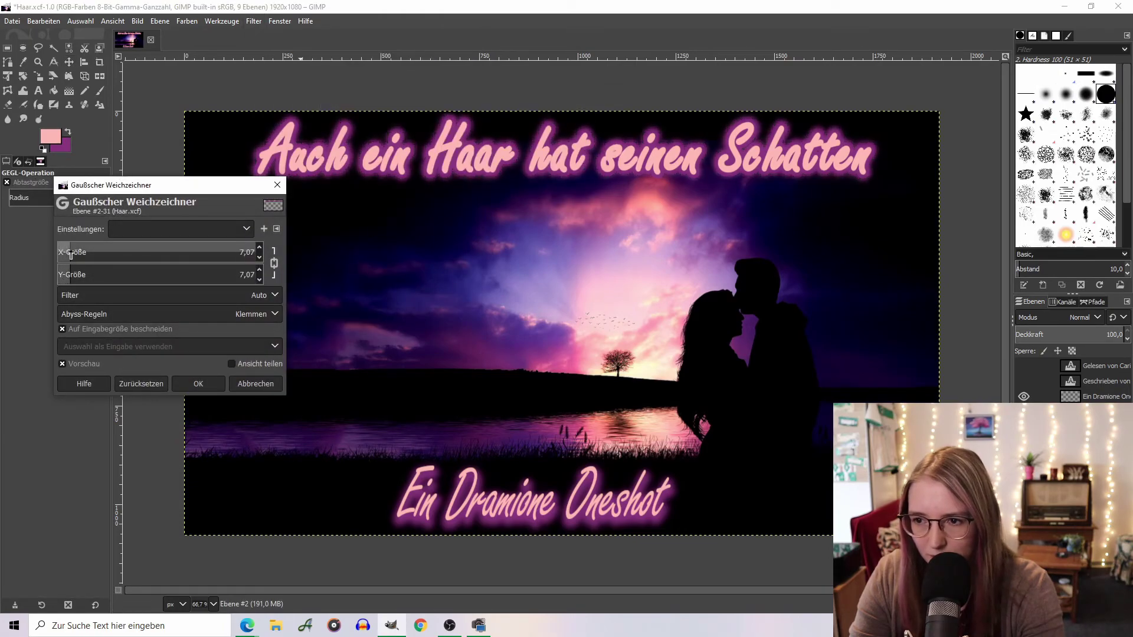
pyautogui.scroll(3, 71, 255)
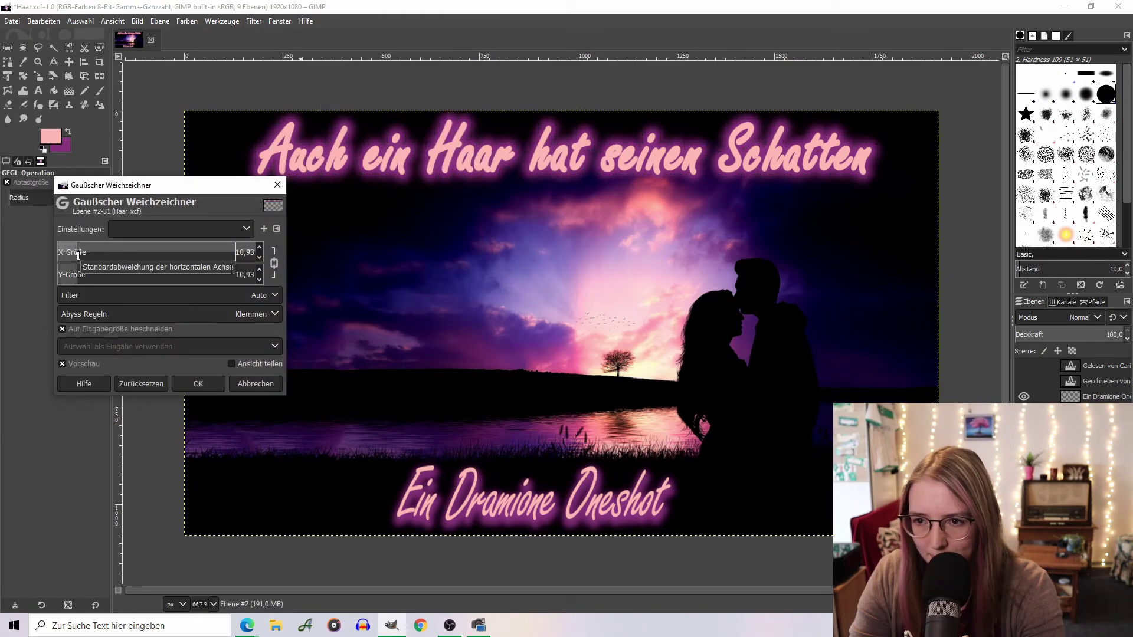
pyautogui.click(197, 385)
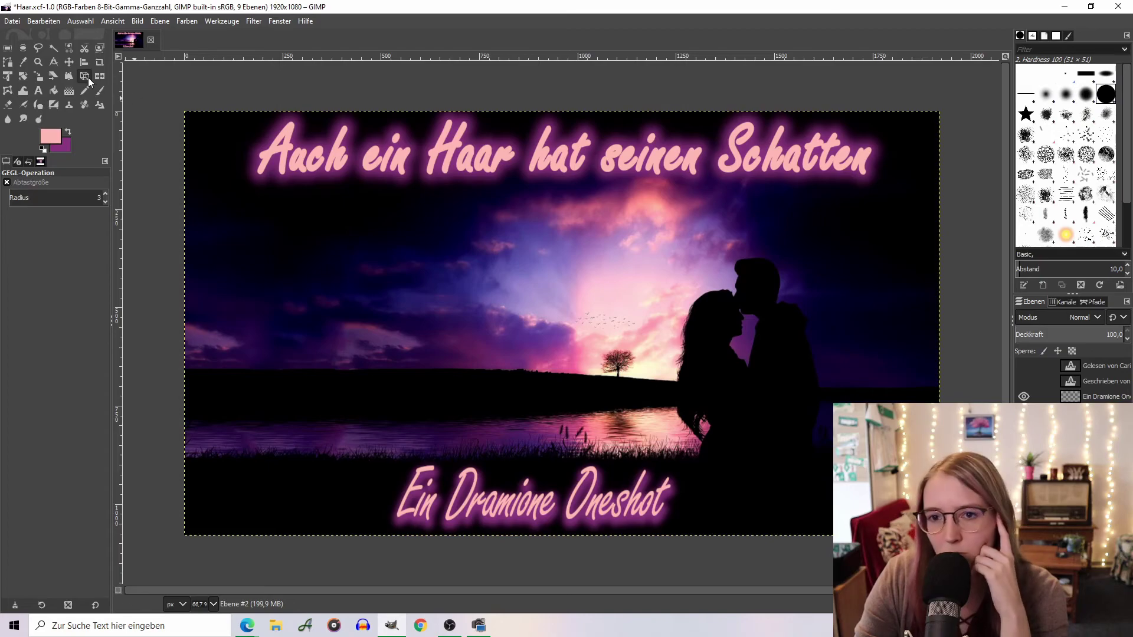
pyautogui.click(69, 65)
# Shift the title's glow layer a few pixels right so it sits behind the letters
pyautogui.moveTo(480, 171); pyautogui.dragTo(480, 171)
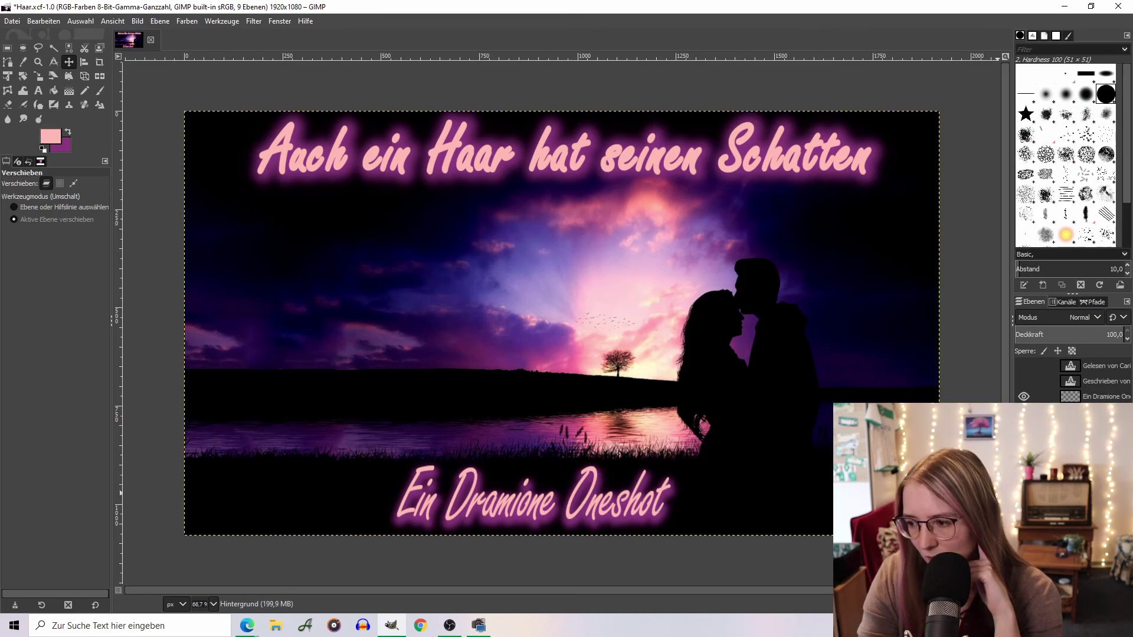
# Shift the 'Ein Dramione Oneshot' subtitle slightly right and down, then make the Hintergrund layer active
pyautogui.click(709, 497)
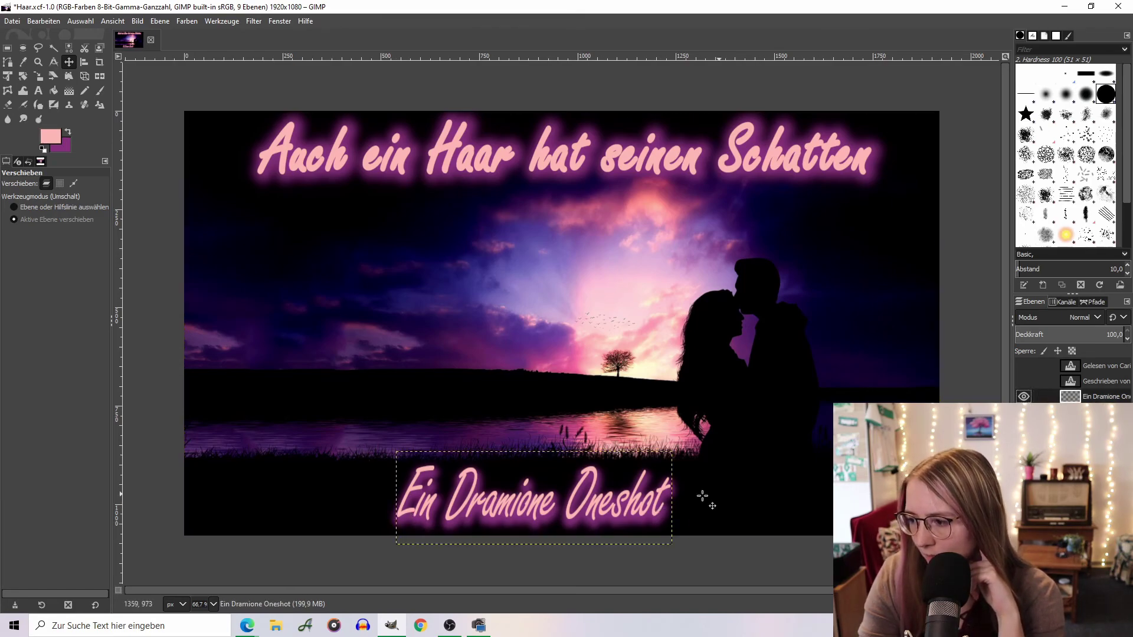
pyautogui.moveTo(621, 504)
pyautogui.mouseDown()
pyautogui.moveTo(636, 503)
pyautogui.moveTo(626, 513)
pyautogui.mouseUp()
pyautogui.click(1098, 411)
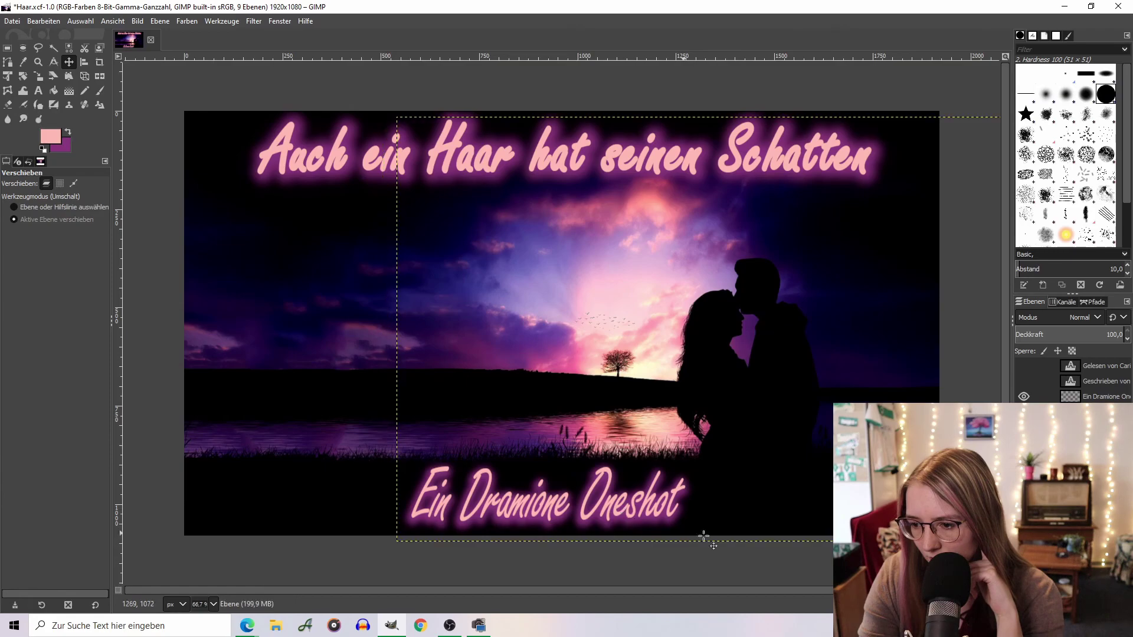
pyautogui.press('pagedown')
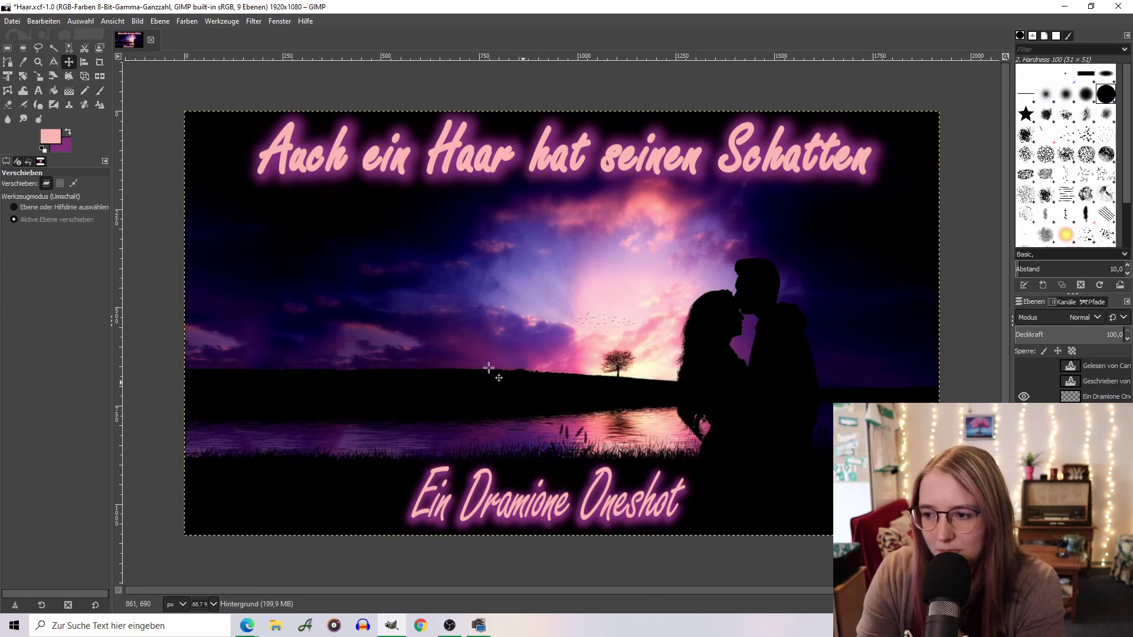
pyautogui.click(10, 22)
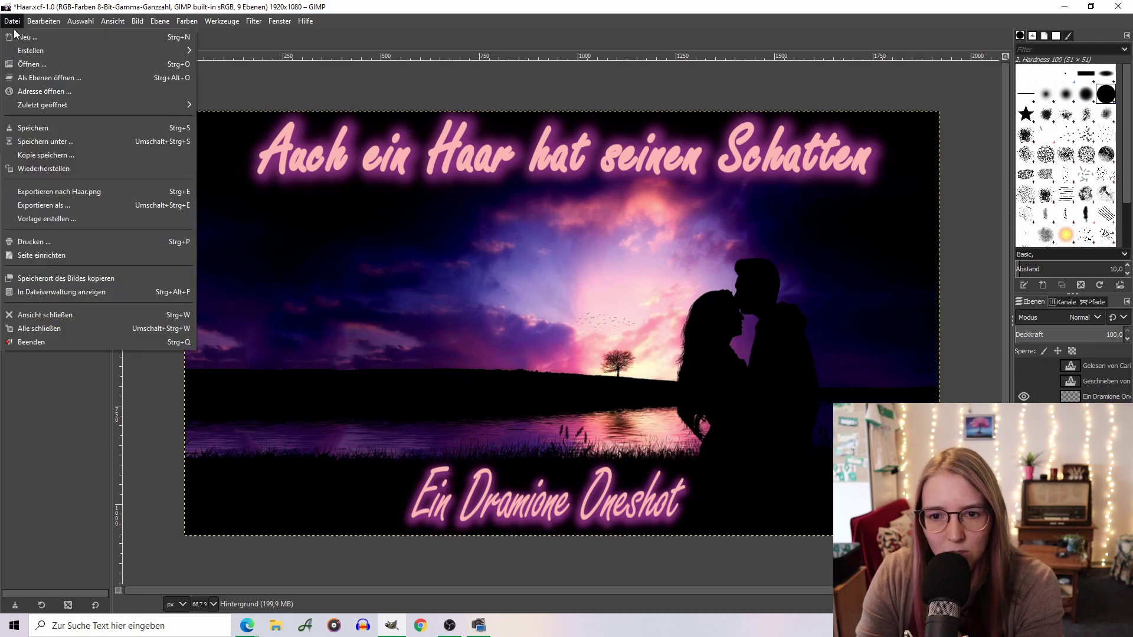
# Export the cover as HaarTH.png into the Youtube folder with the default PNG options
pyautogui.click(70, 205)
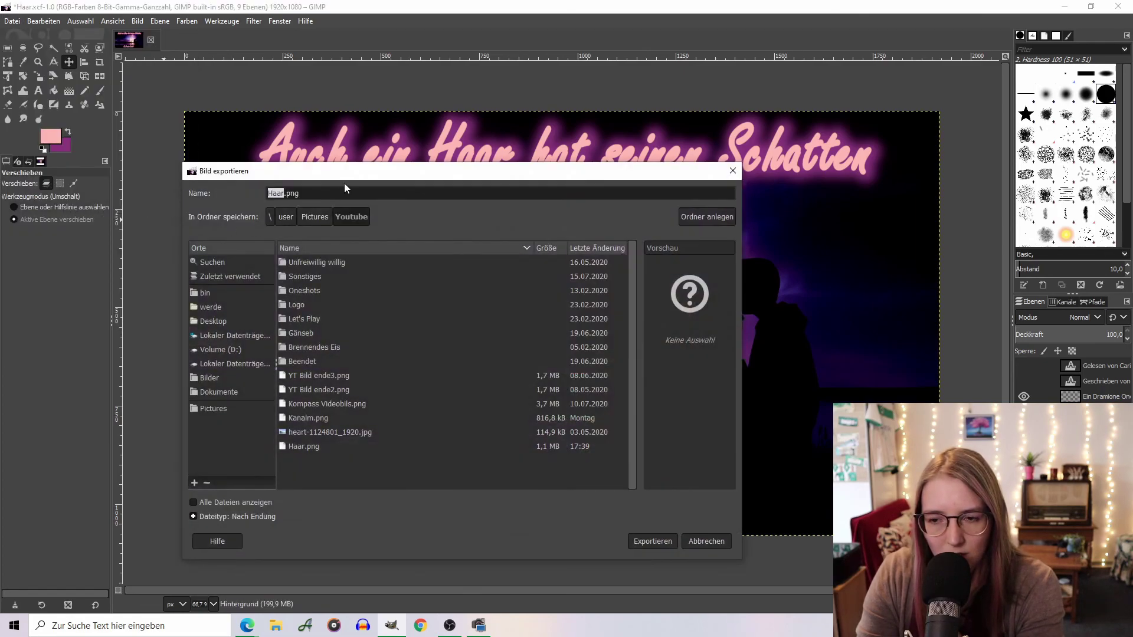
pyautogui.click(288, 195)
pyautogui.write('TH')
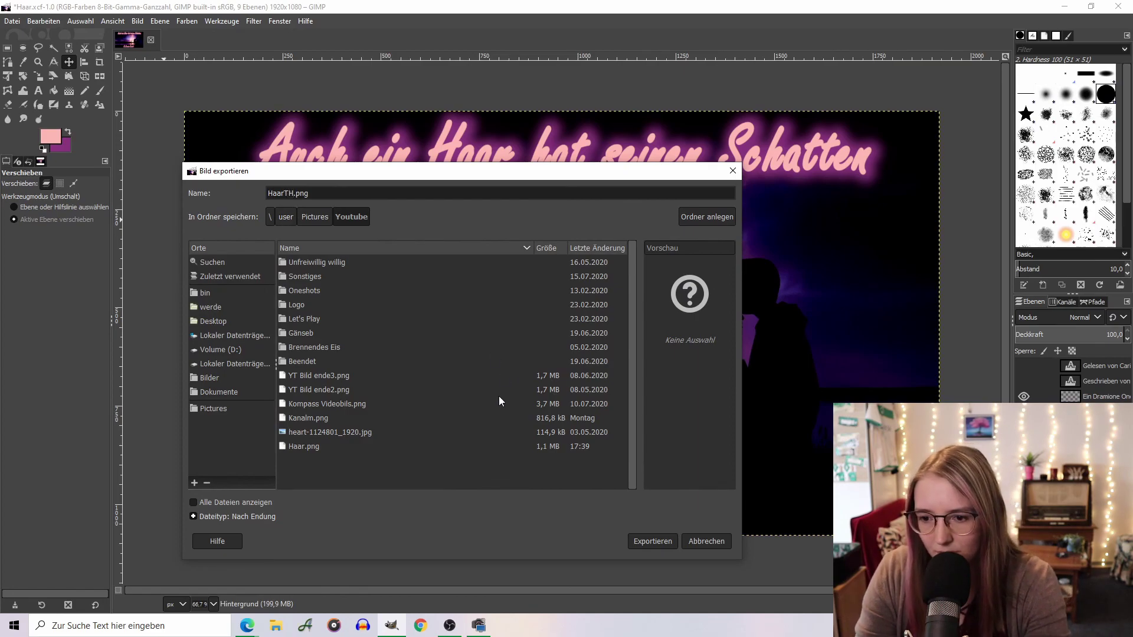
pyautogui.click(660, 543)
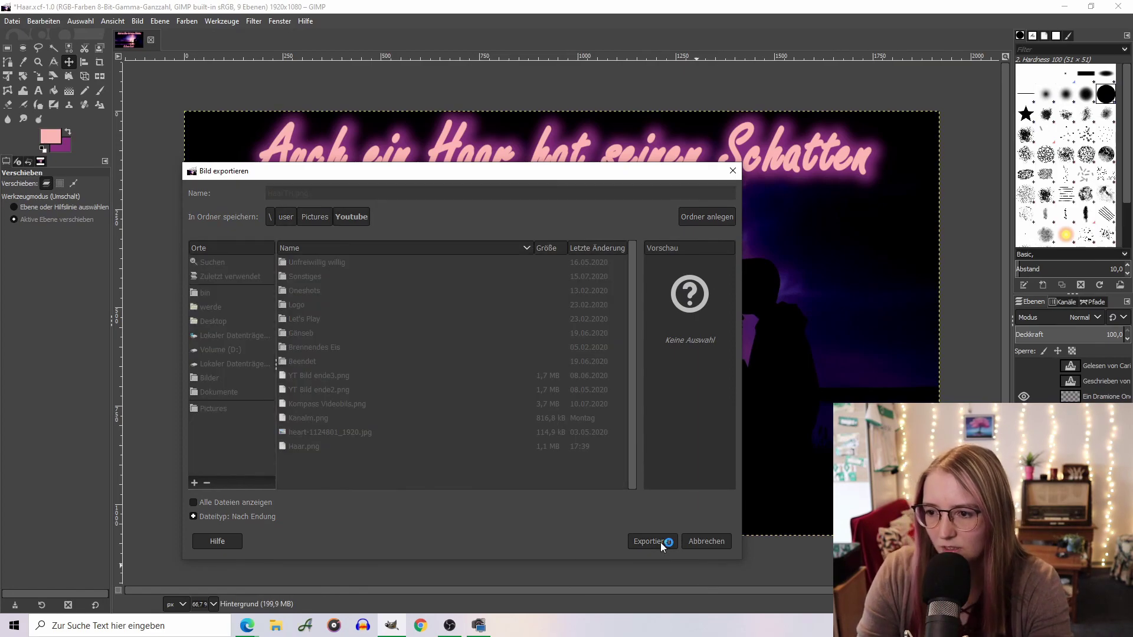
pyautogui.click(595, 451)
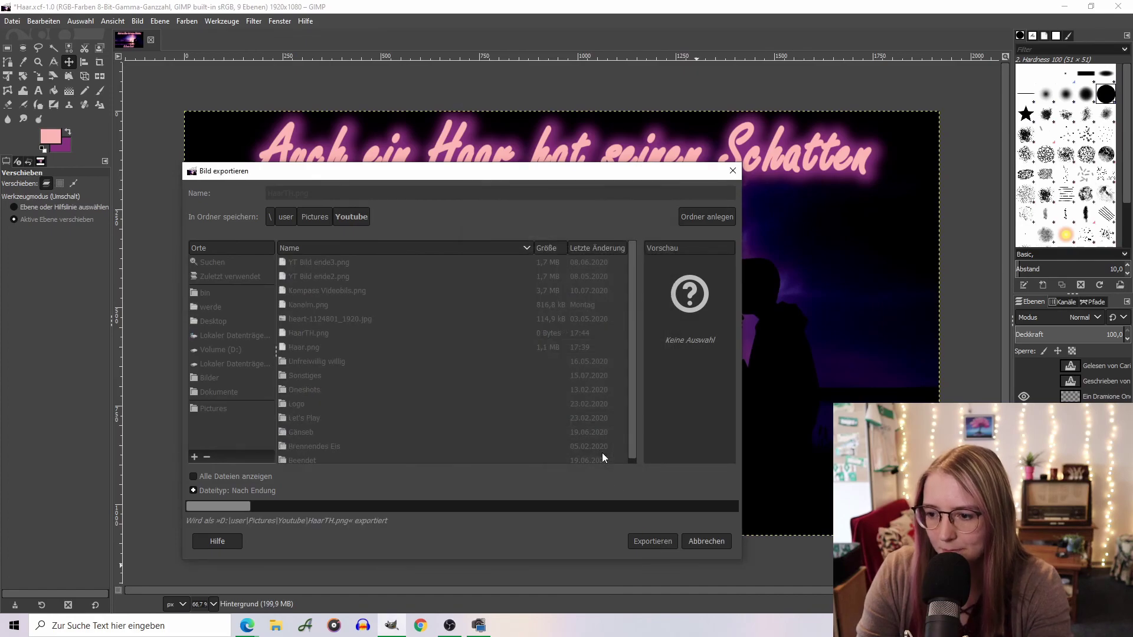